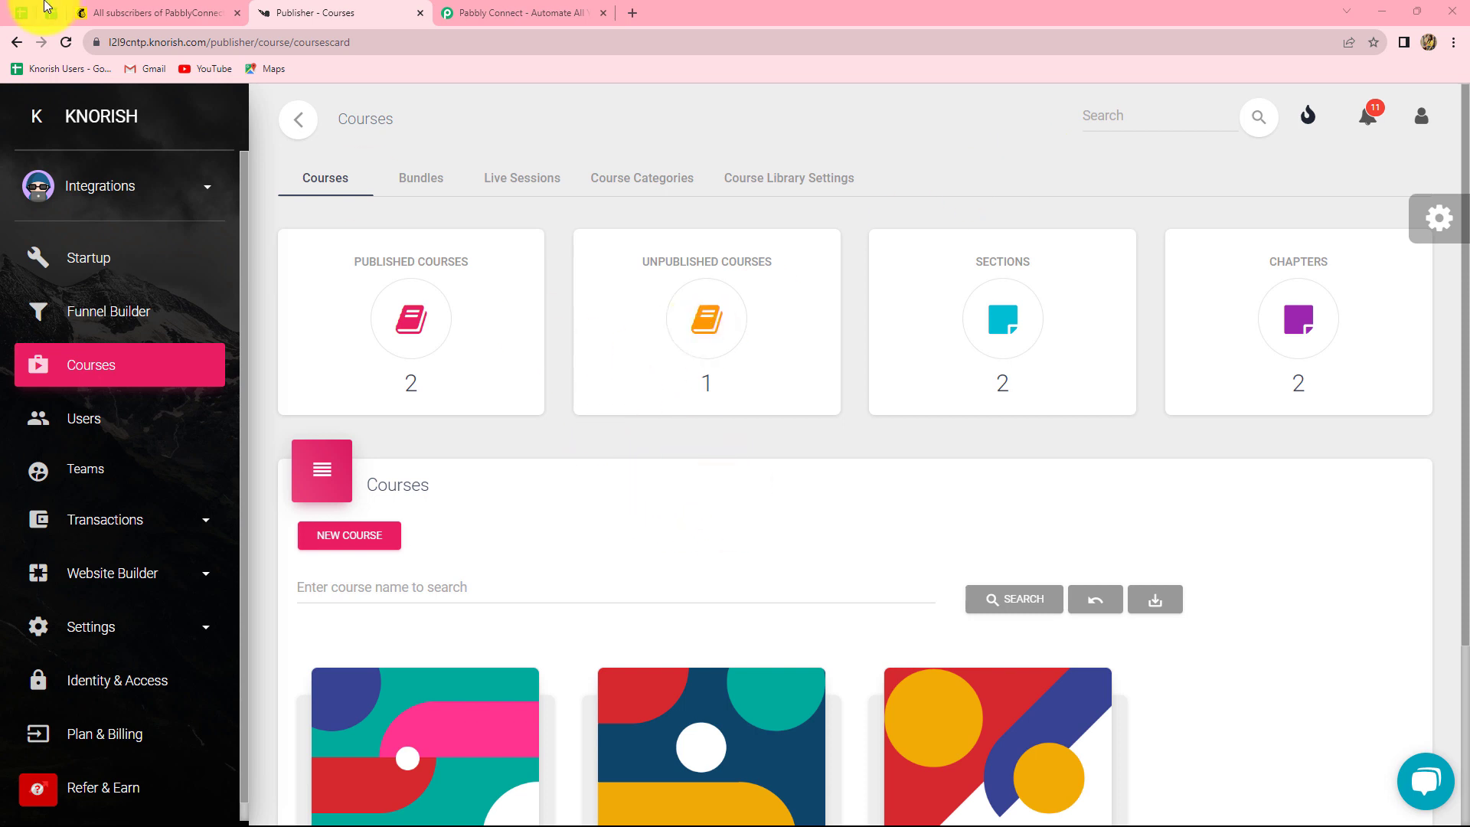
# Switch to Mailchimp and review the contacts of the PabblyConnect audience.
pyautogui.click(154, 11)
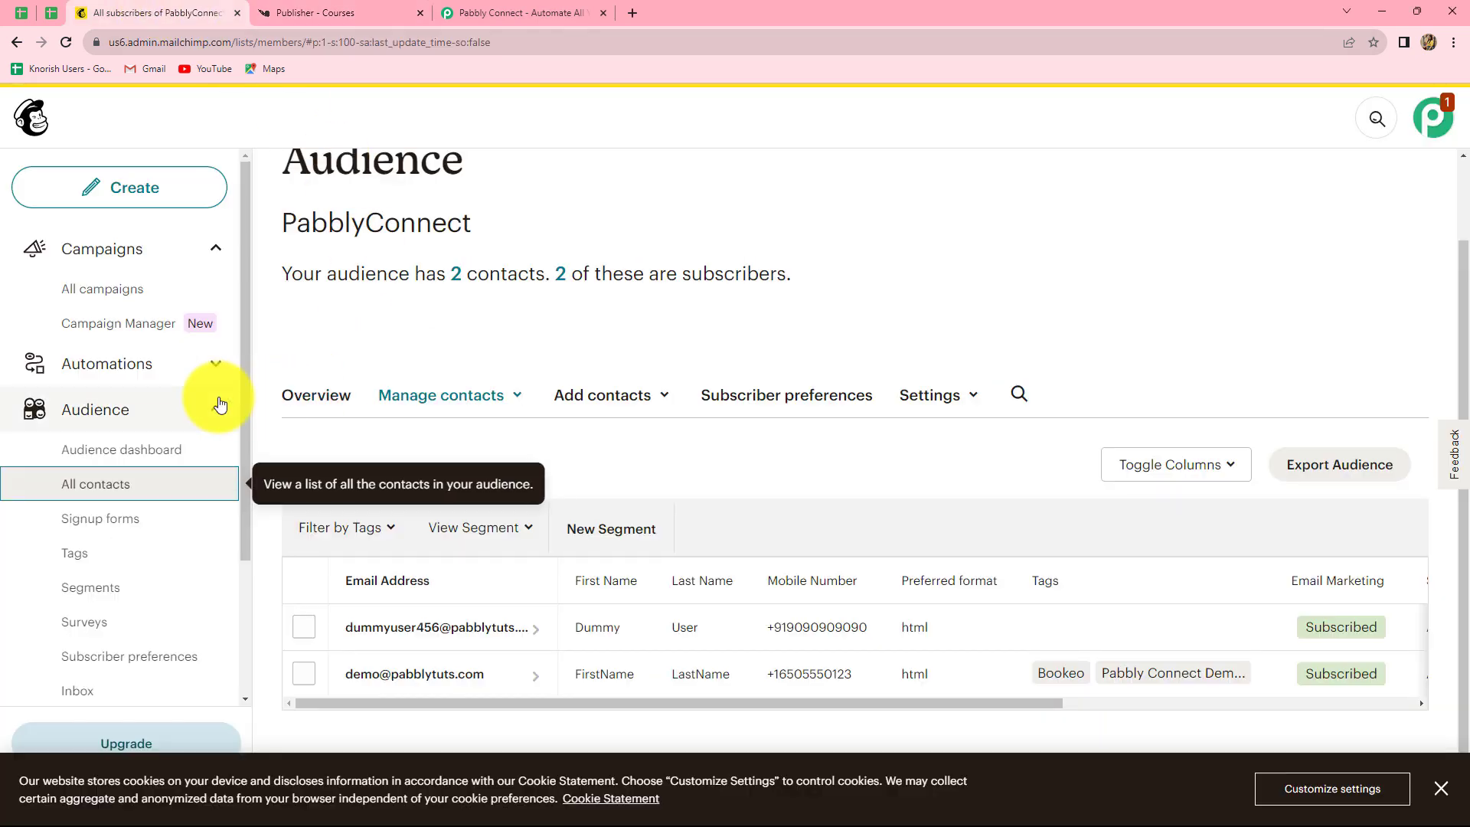
pyautogui.scroll(1, 420, 355)
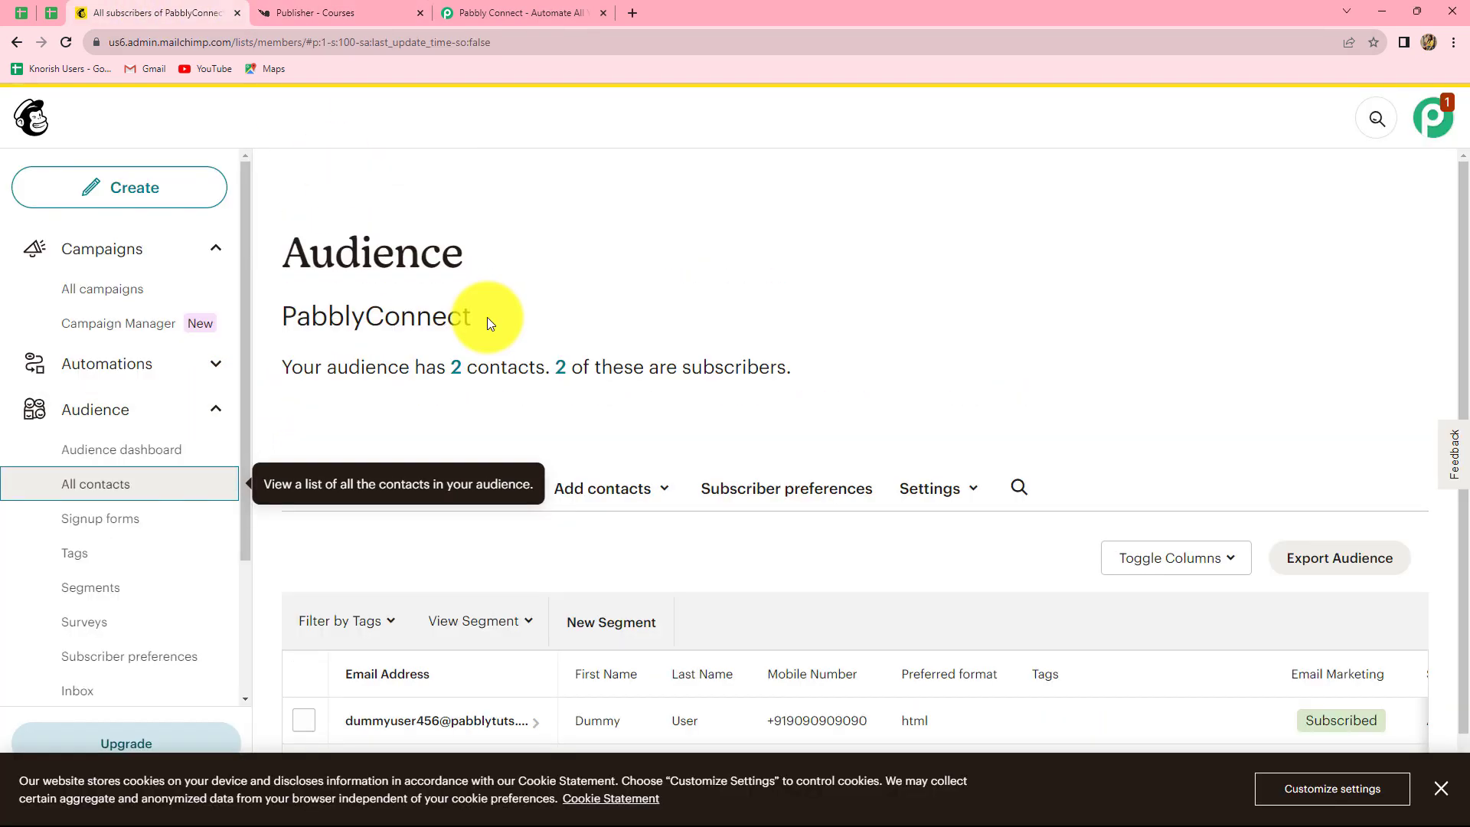
# Switch to the Pabbly site, sign in and open Pabbly Connect from the list of apps.
pyautogui.click(481, 11)
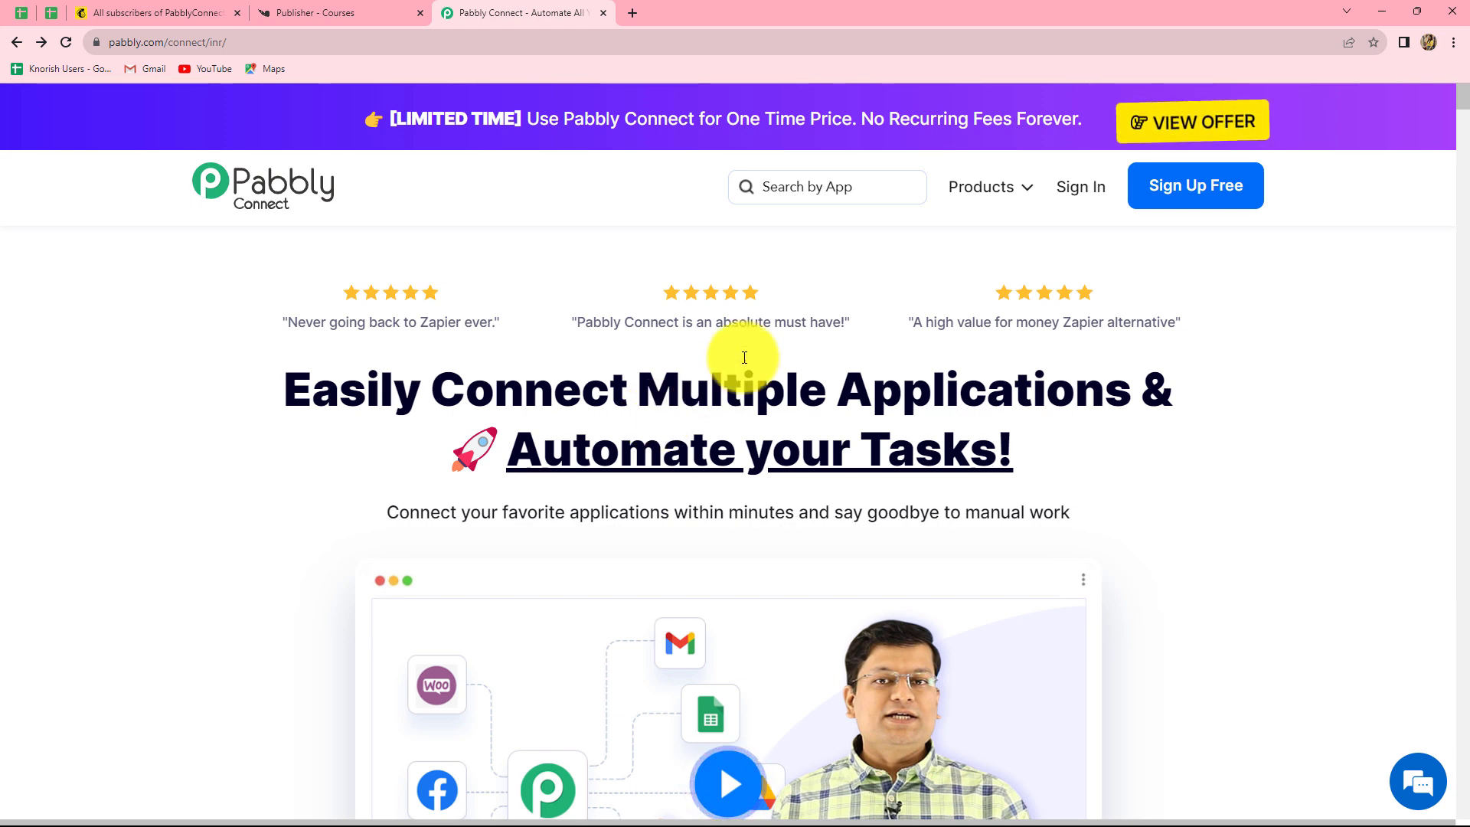
pyautogui.click(1072, 189)
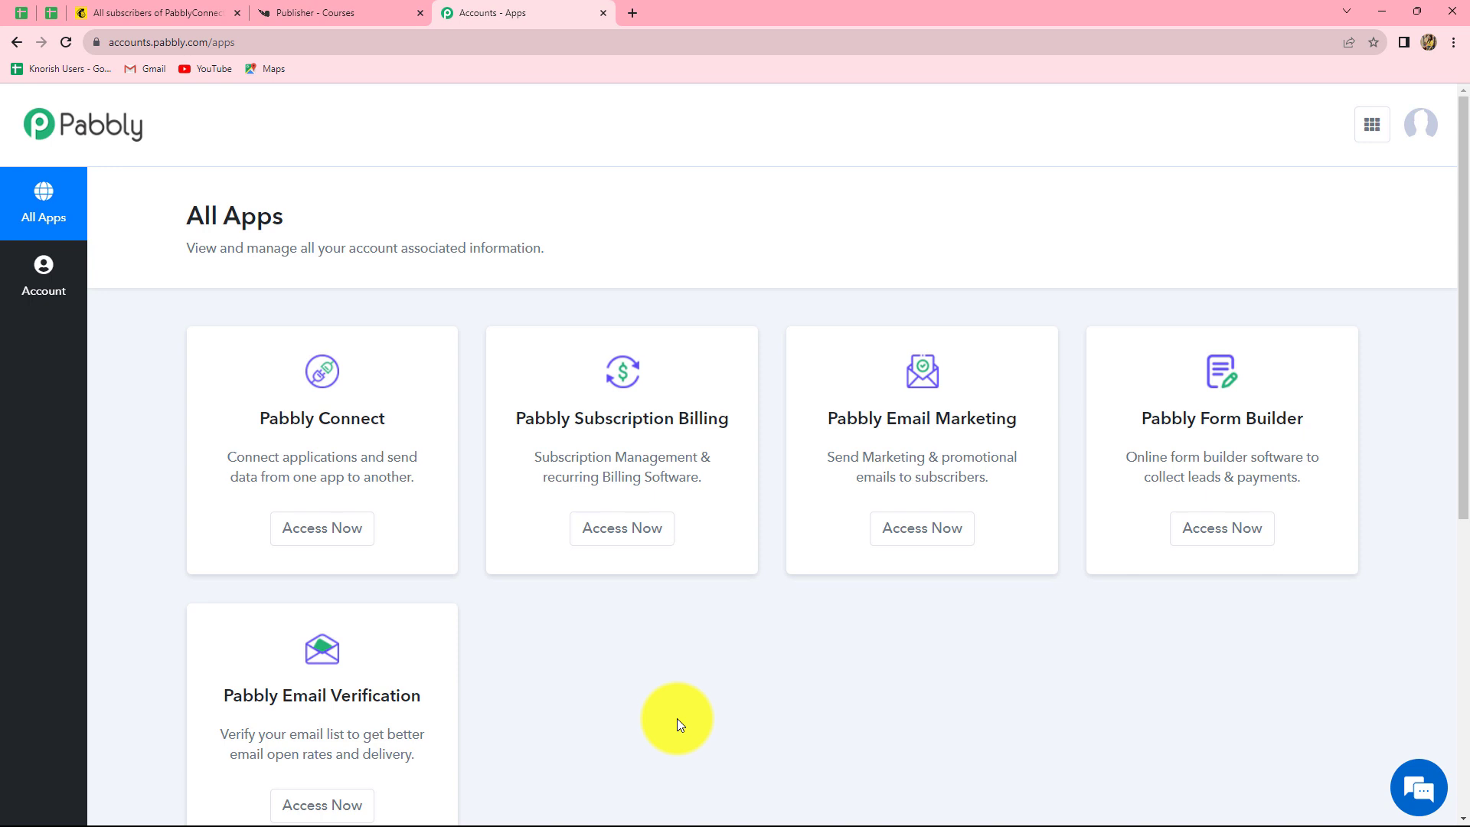
pyautogui.click(335, 534)
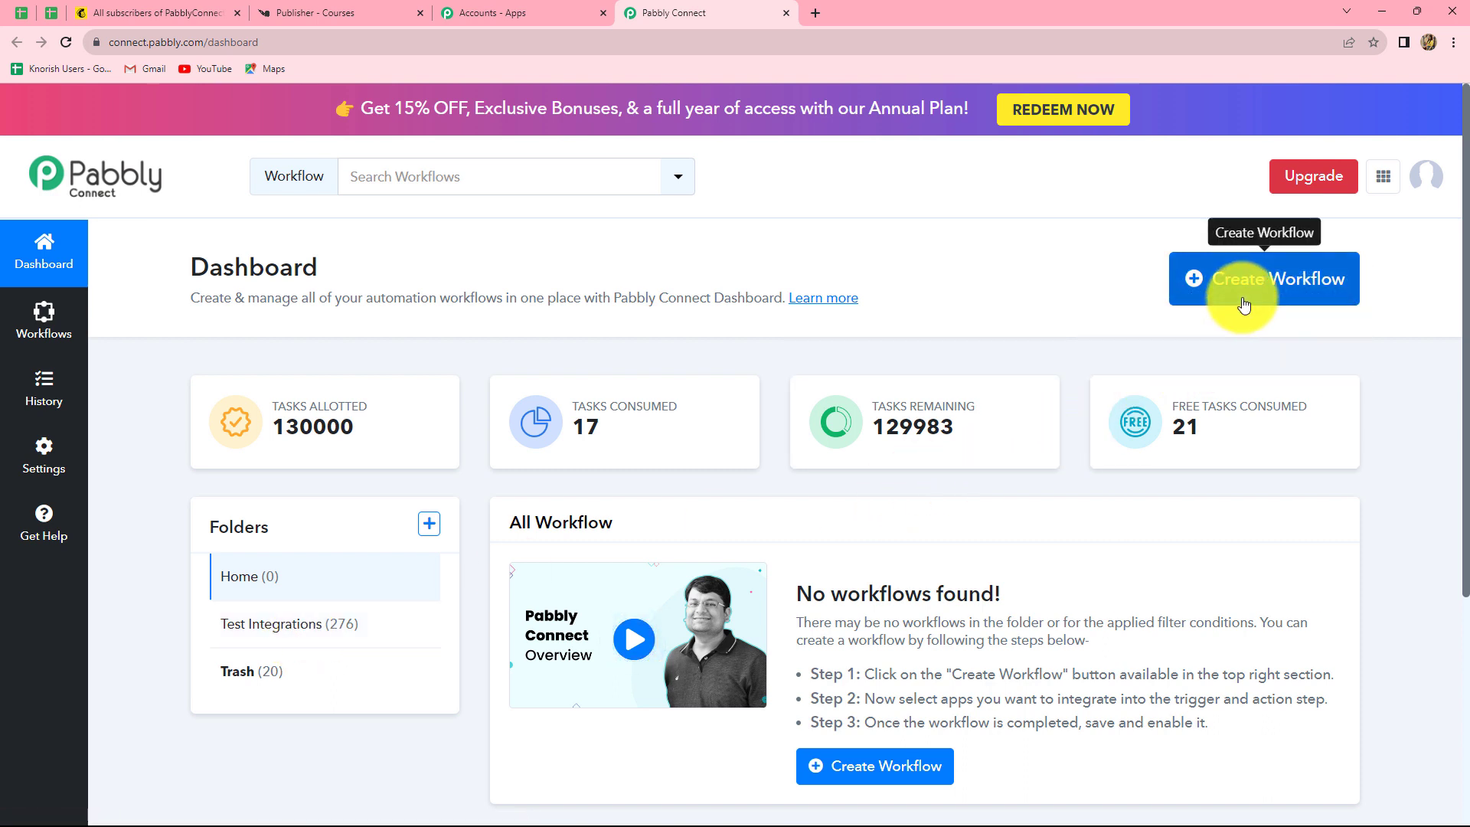
# Create a workflow named "Create Mailchimp Subscriber for New Knorish Signup" in the Test Integrations folder.
pyautogui.click(1243, 304)
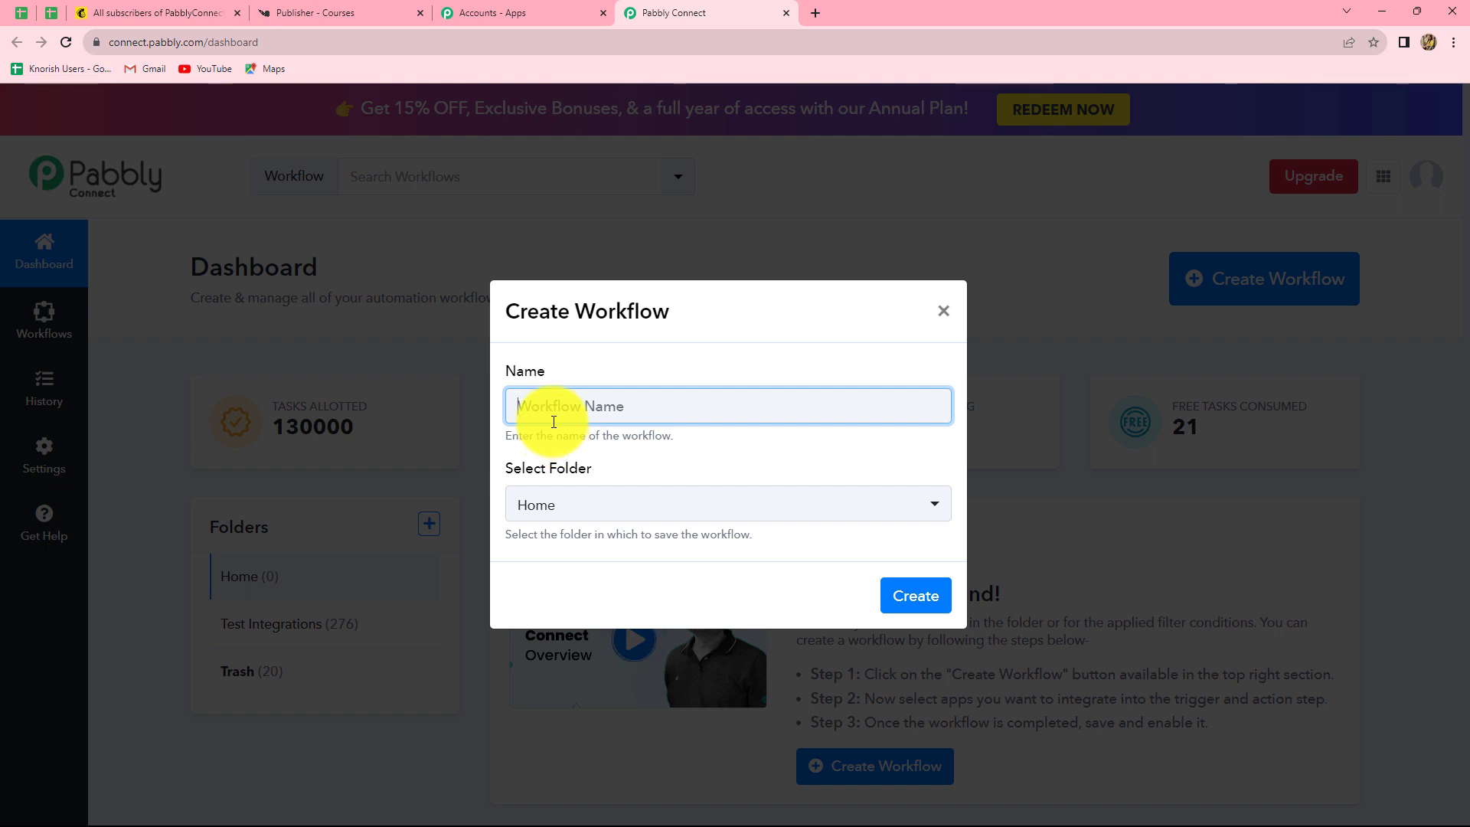
pyautogui.write('Create Mailchimp Subscriber for New Knorish Signup')
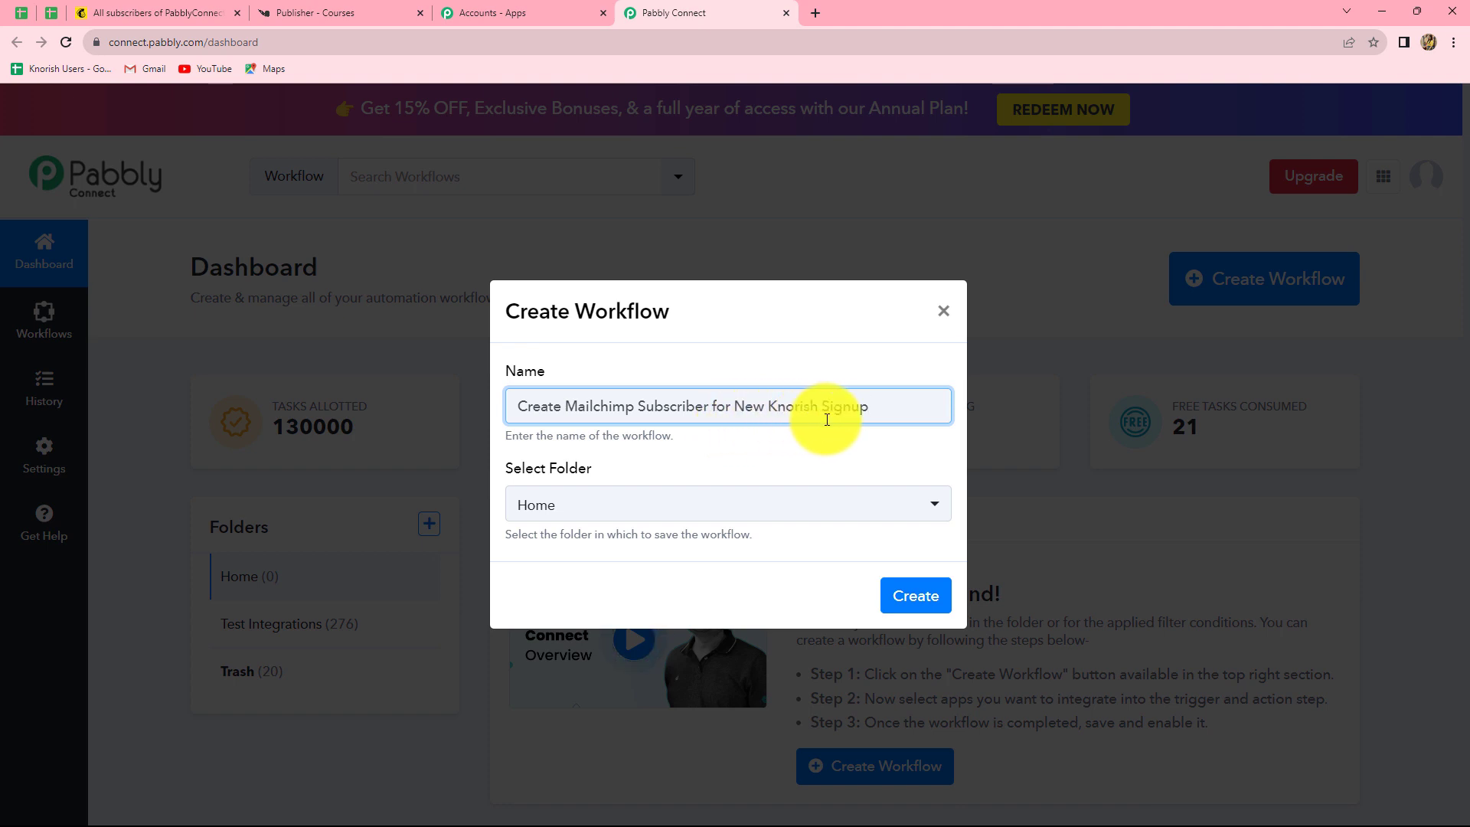
pyautogui.click(746, 507)
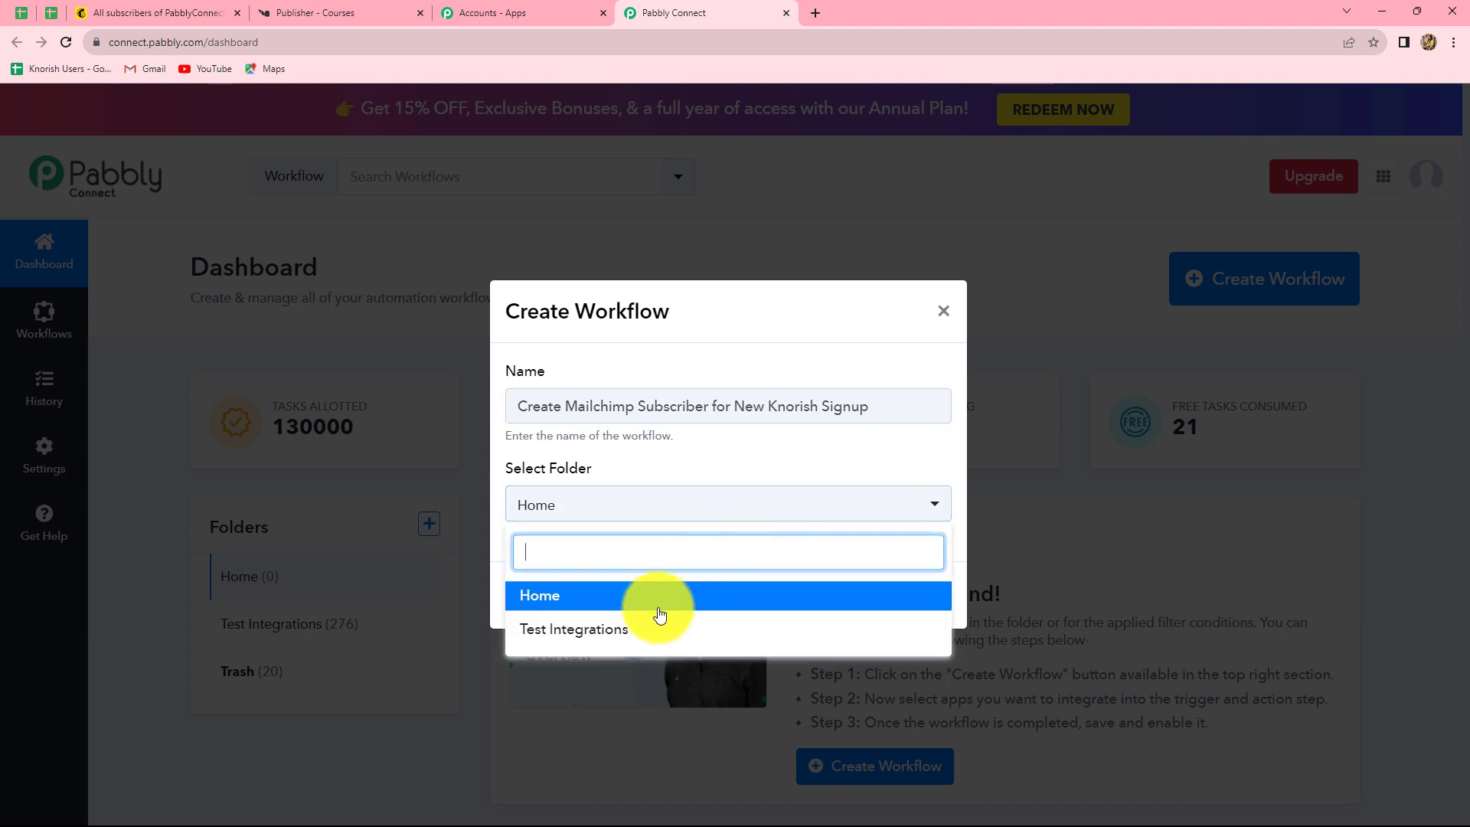
pyautogui.click(578, 631)
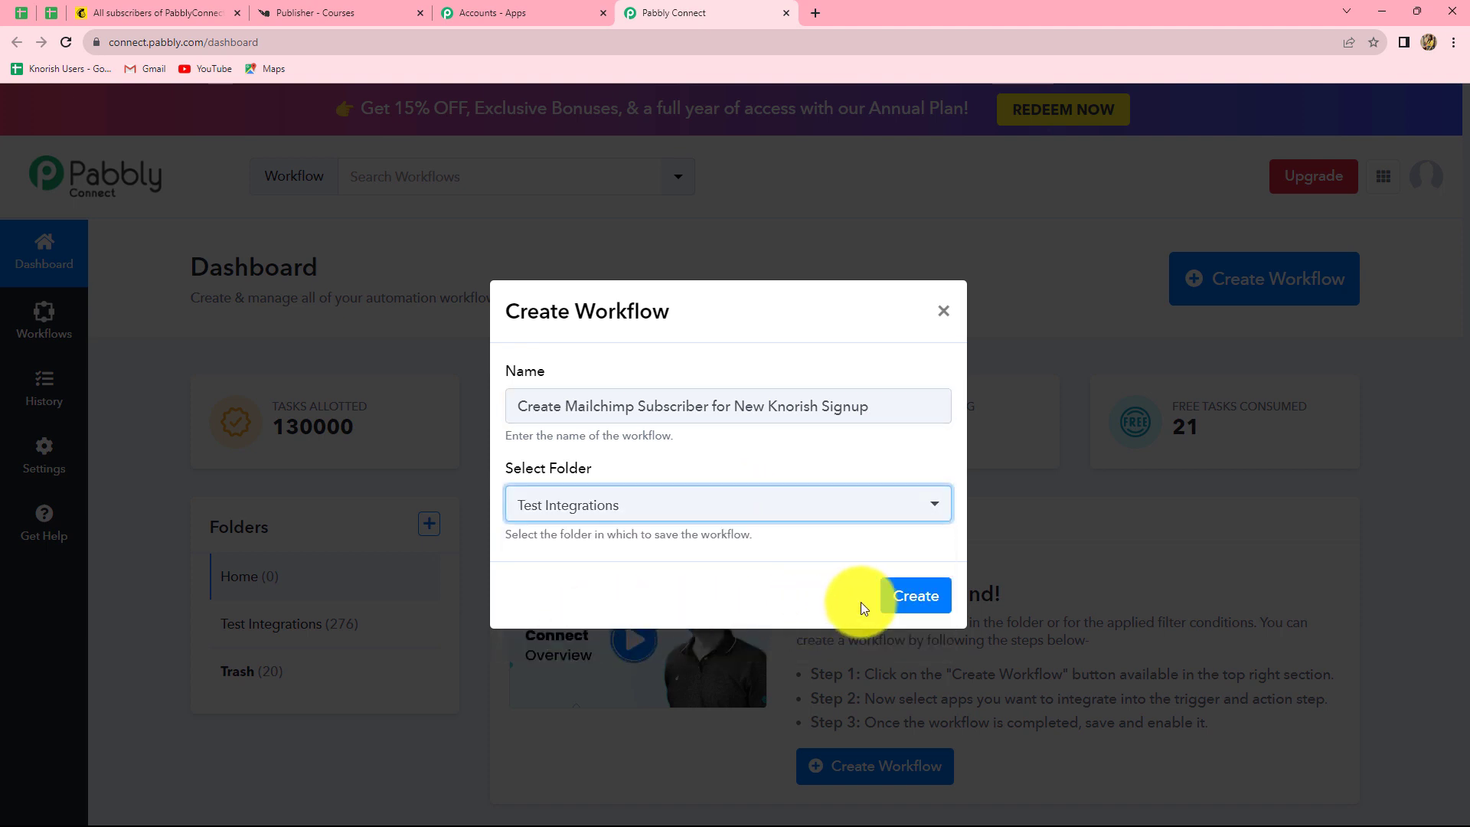
pyautogui.click(922, 601)
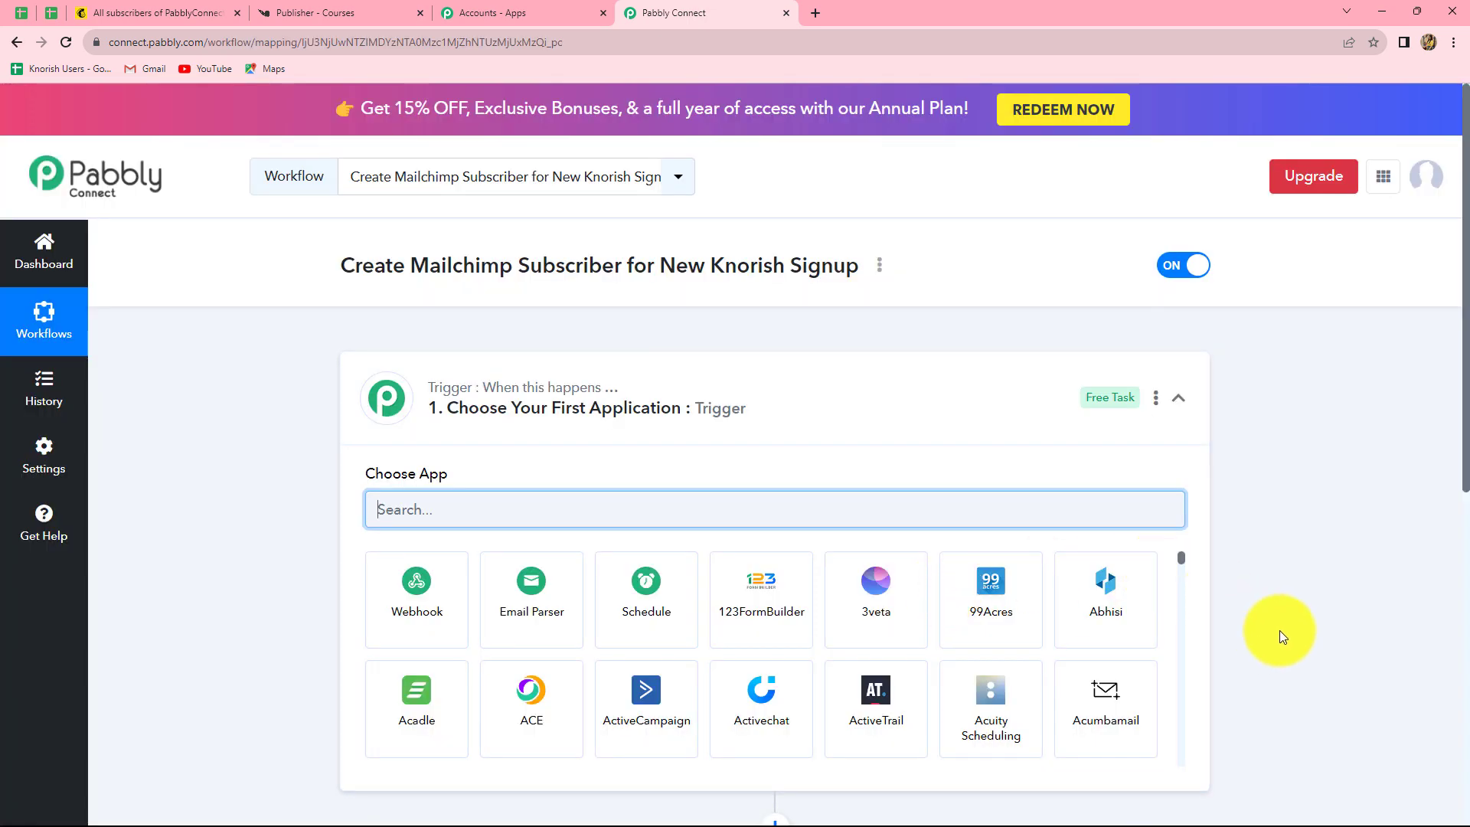
# Set the workflow's trigger to the Knorish app with the New Signup event.
pyautogui.scroll(-2, 1279, 631)
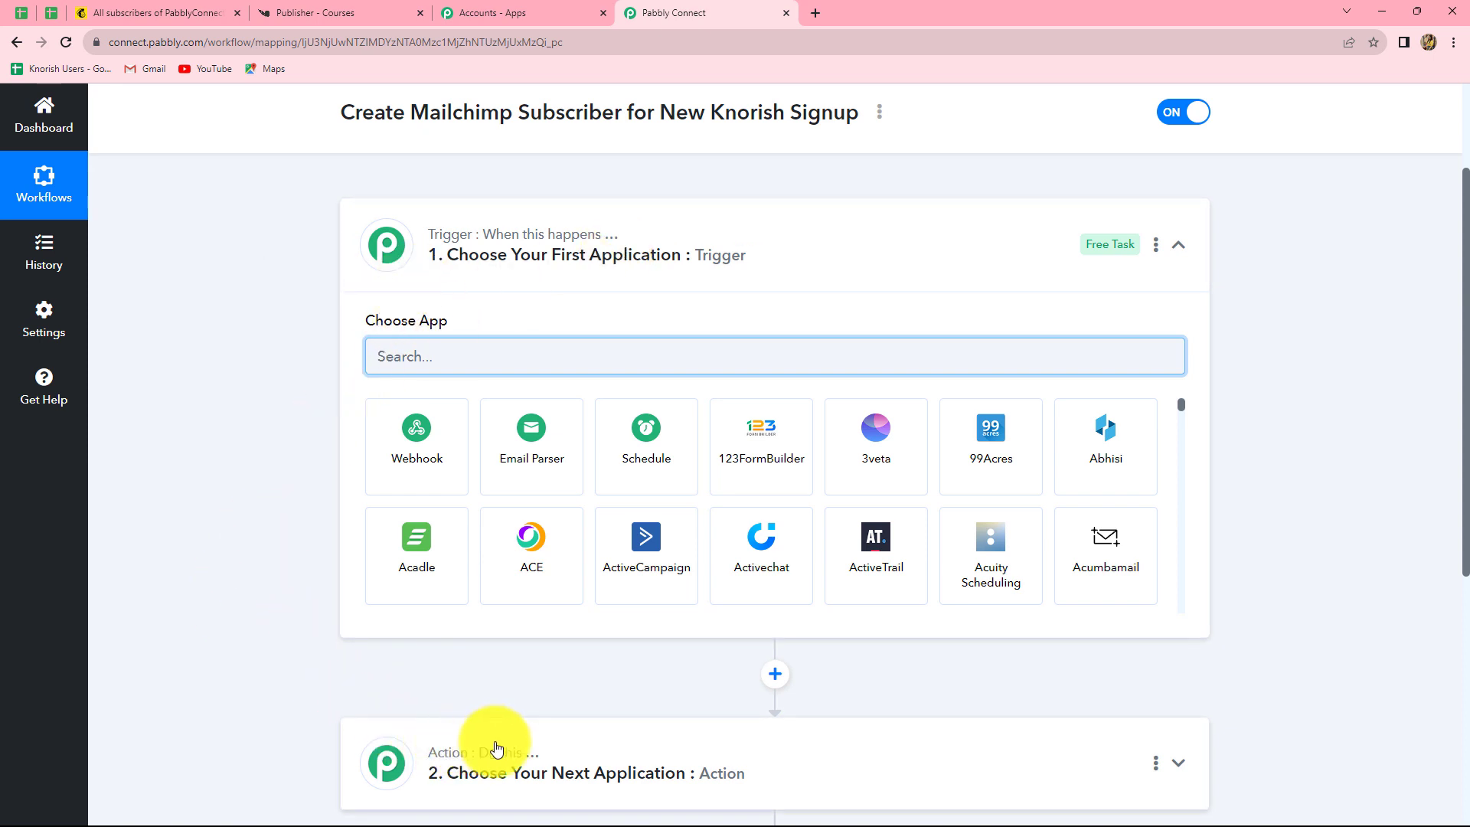
pyautogui.moveTo(366, 329)
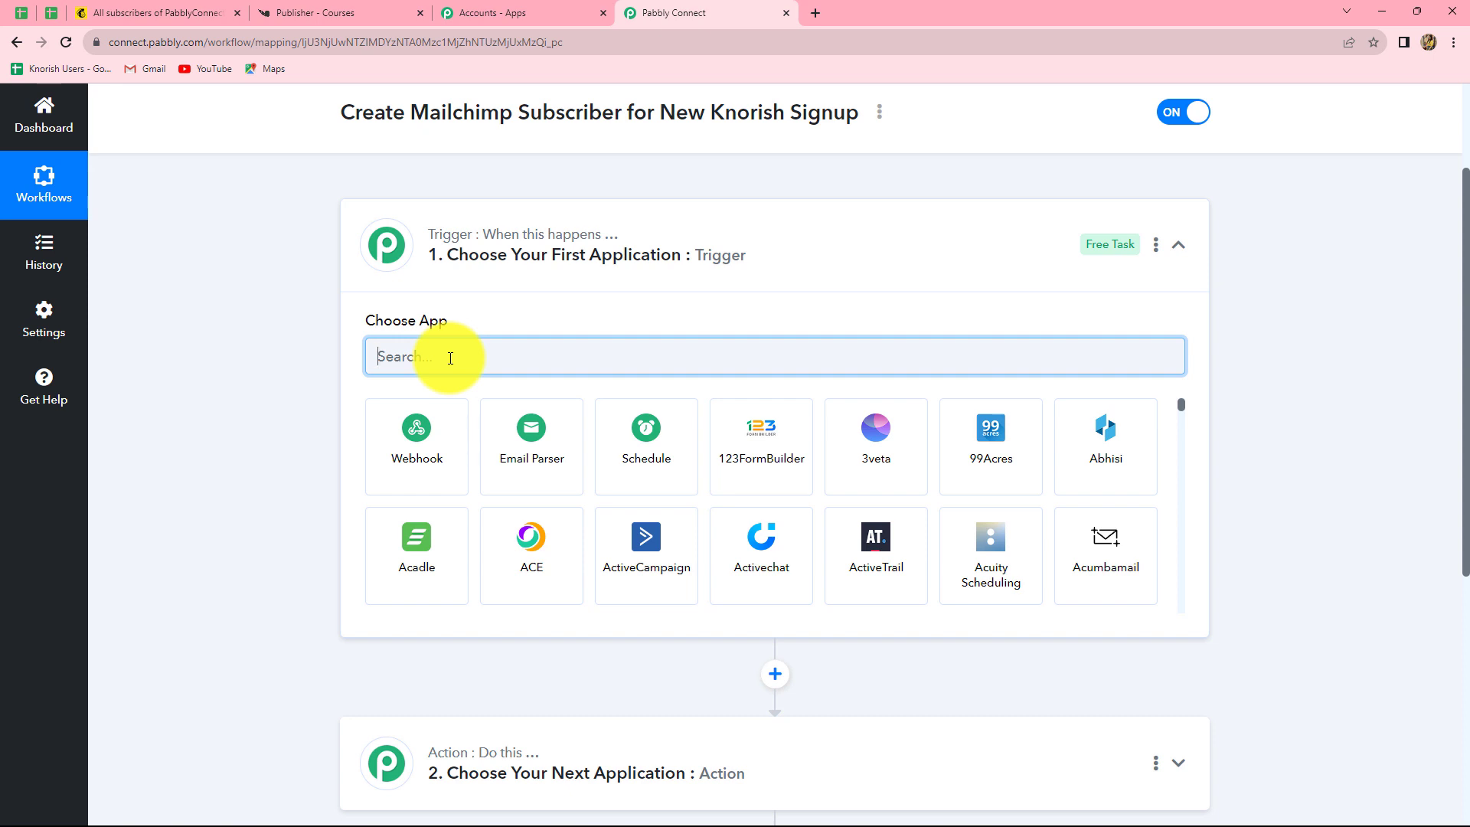
pyautogui.write('Kn')
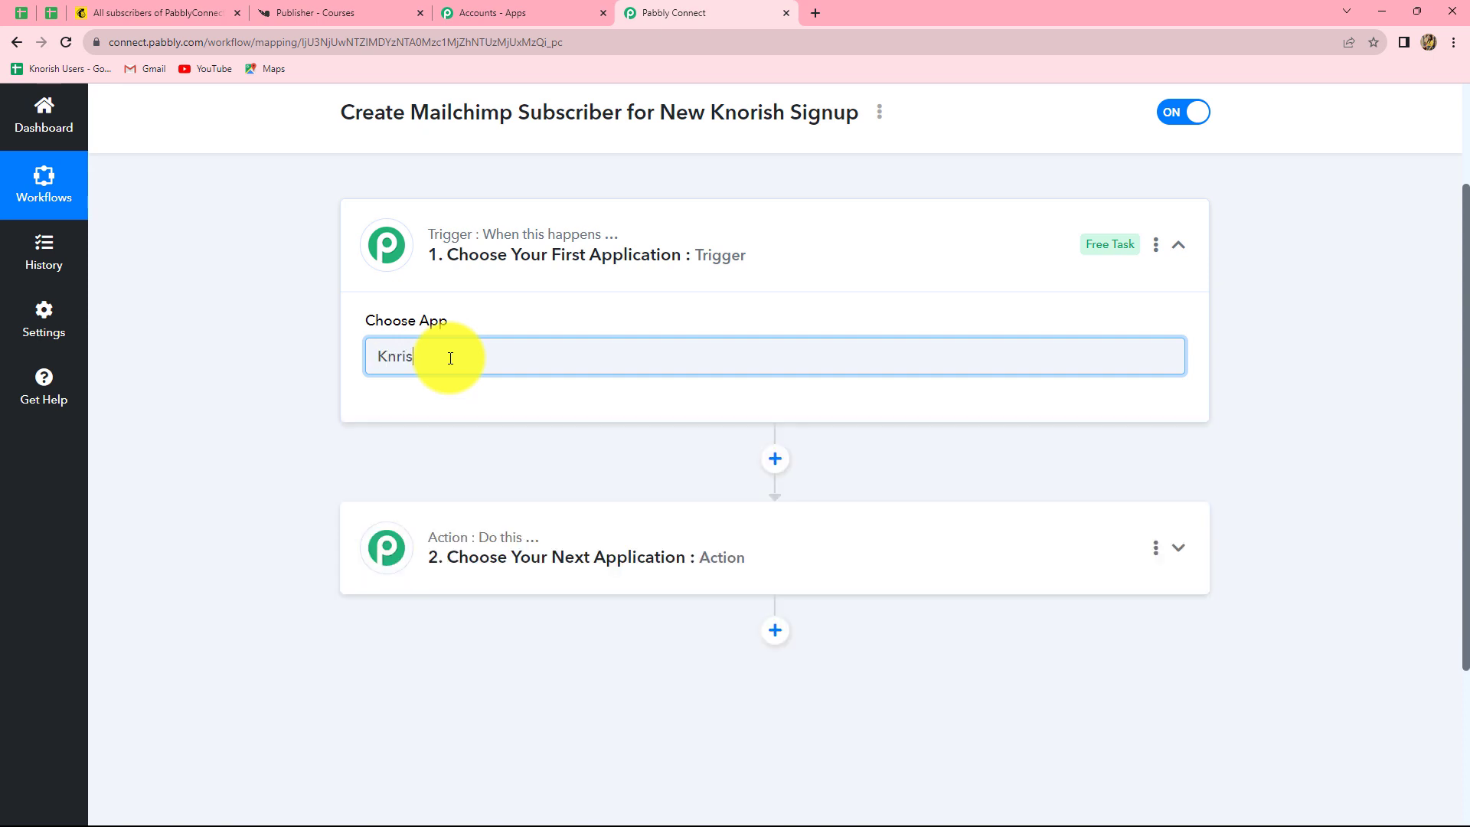
pyautogui.click(426, 433)
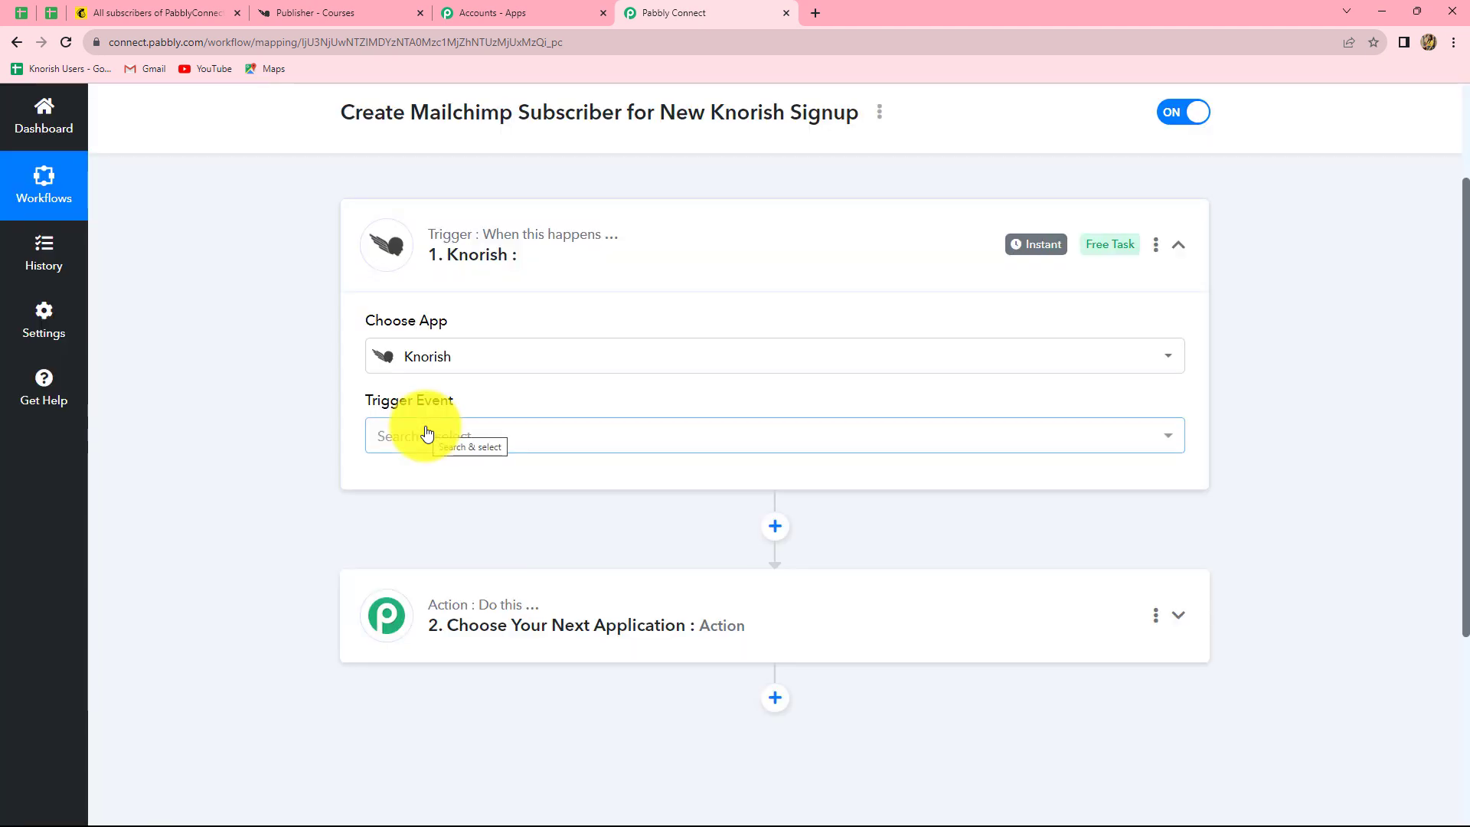
pyautogui.click(426, 433)
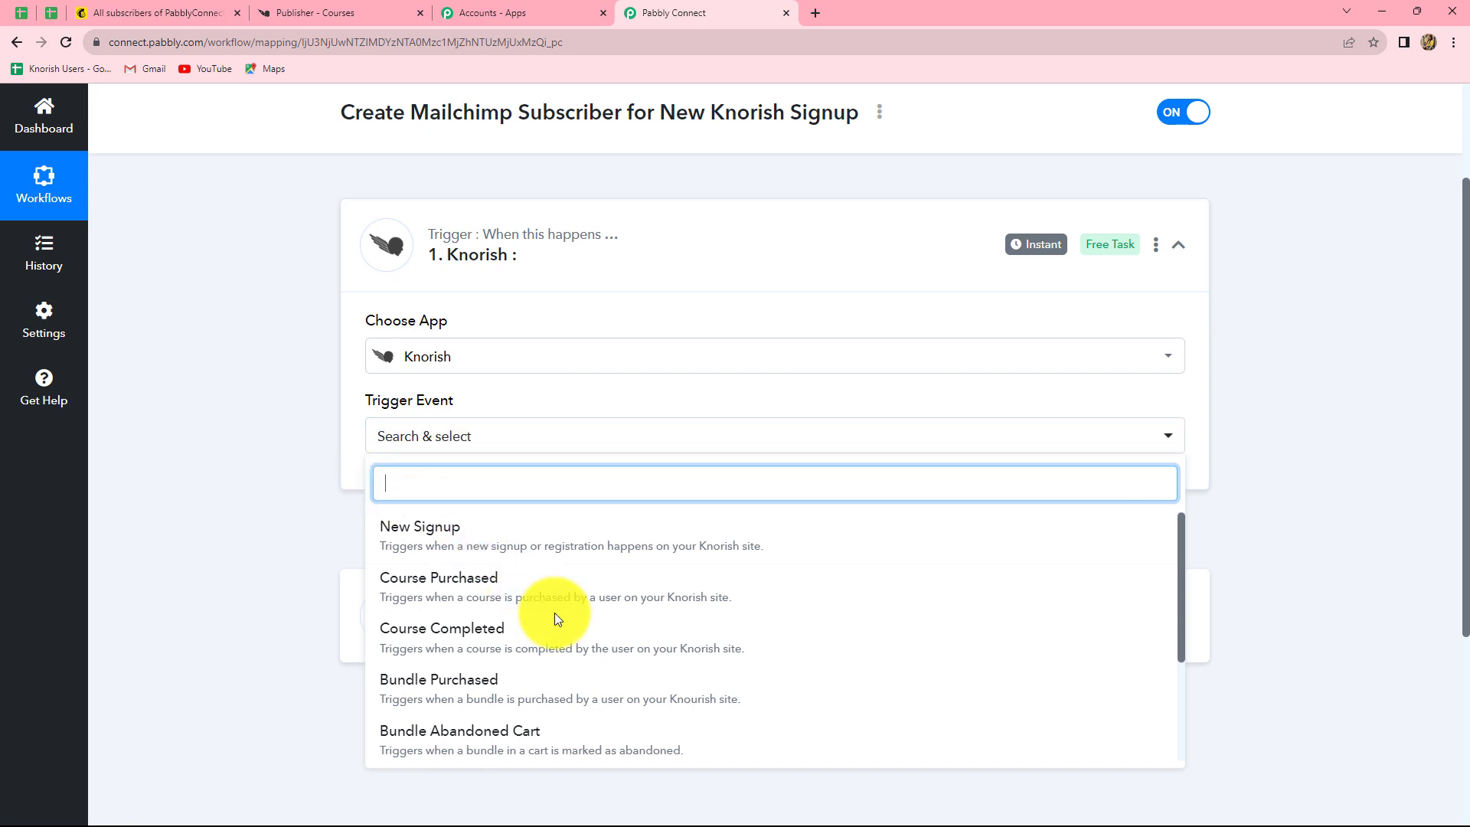
pyautogui.click(442, 548)
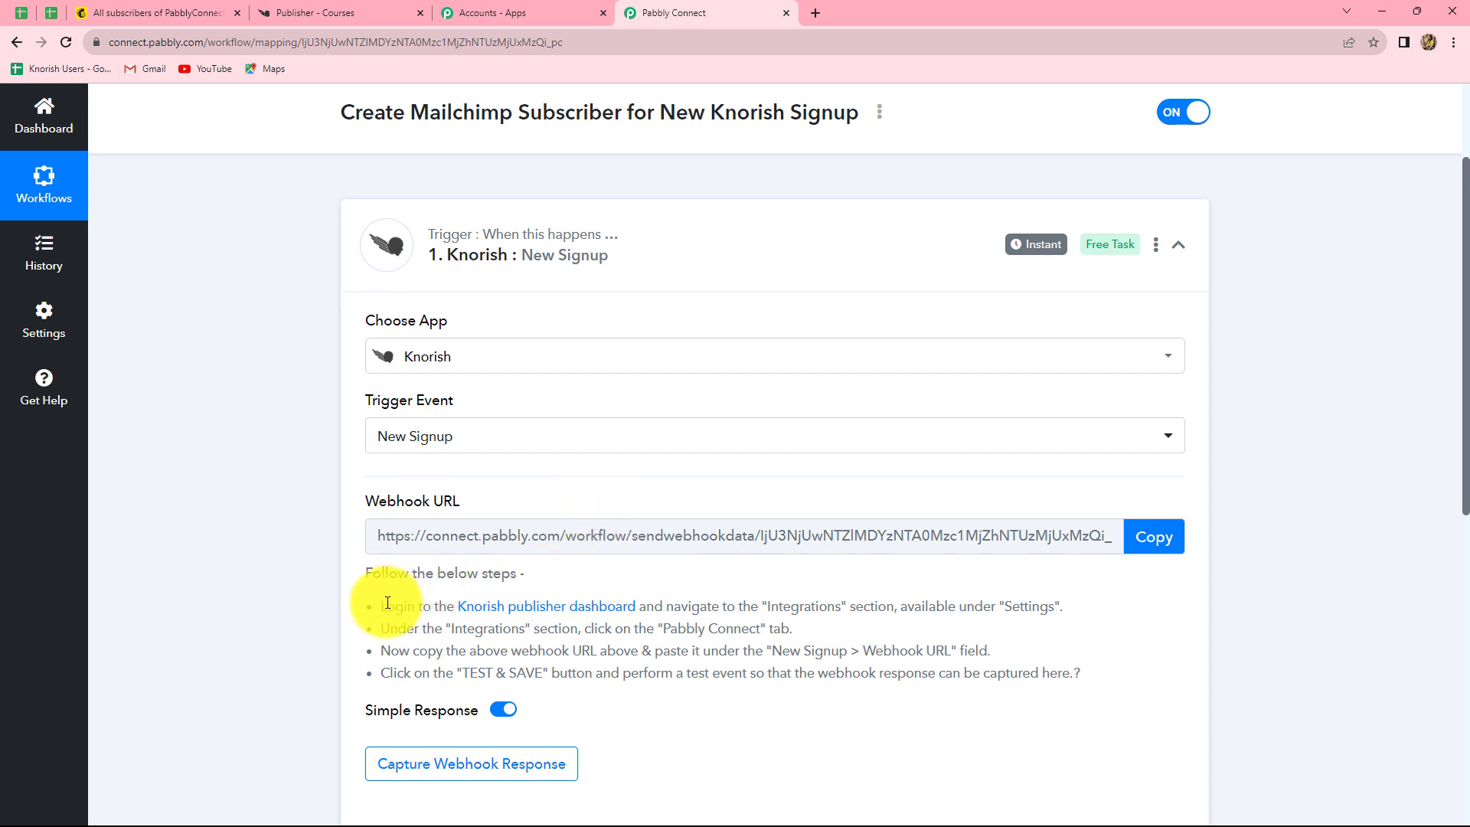
# Read the trigger's setup instructions and copy its webhook URL.
pyautogui.moveTo(387, 606); pyautogui.dragTo(988, 706)
pyautogui.click(1105, 674)
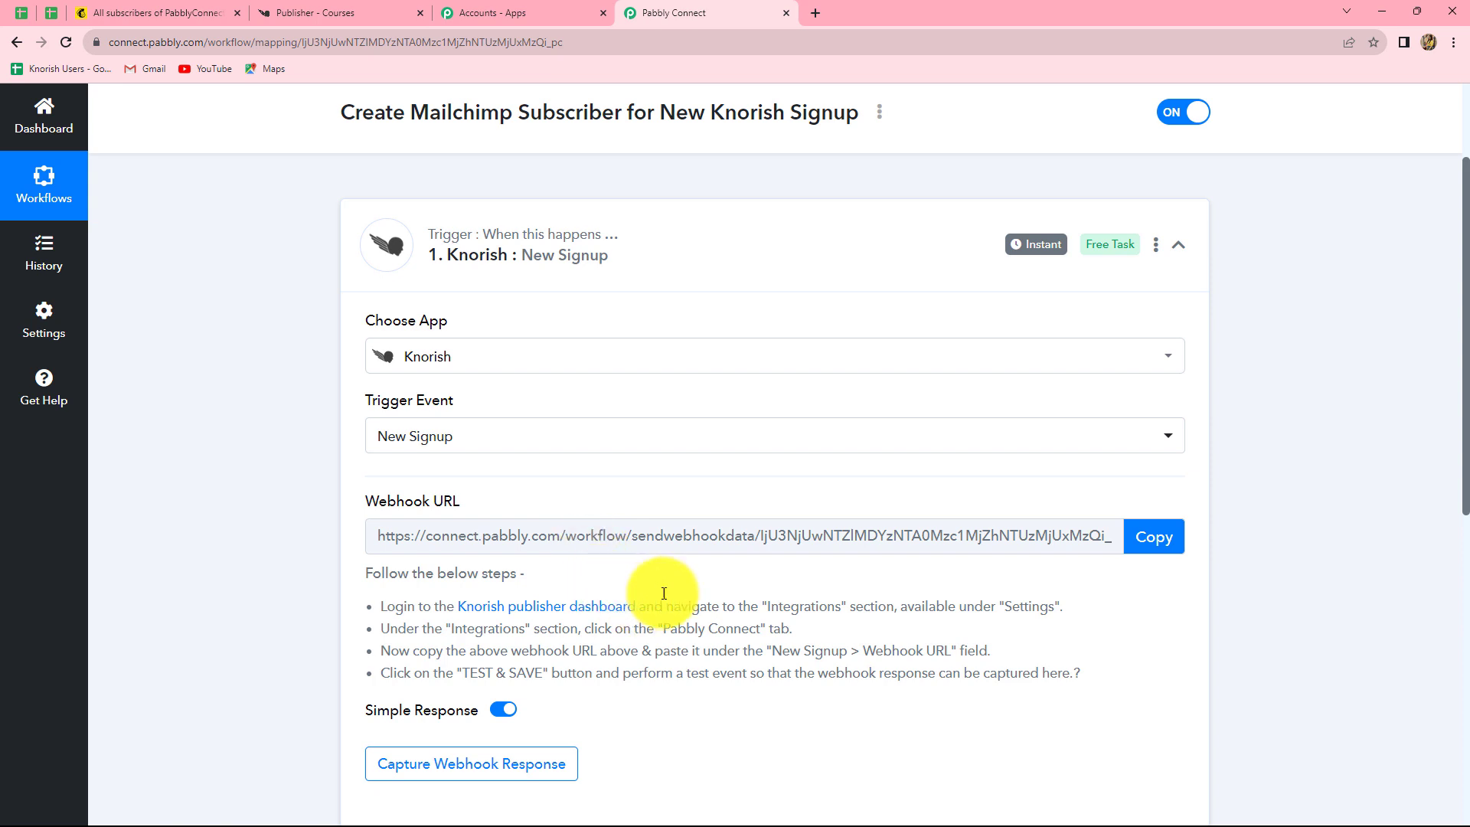
pyautogui.click(1139, 545)
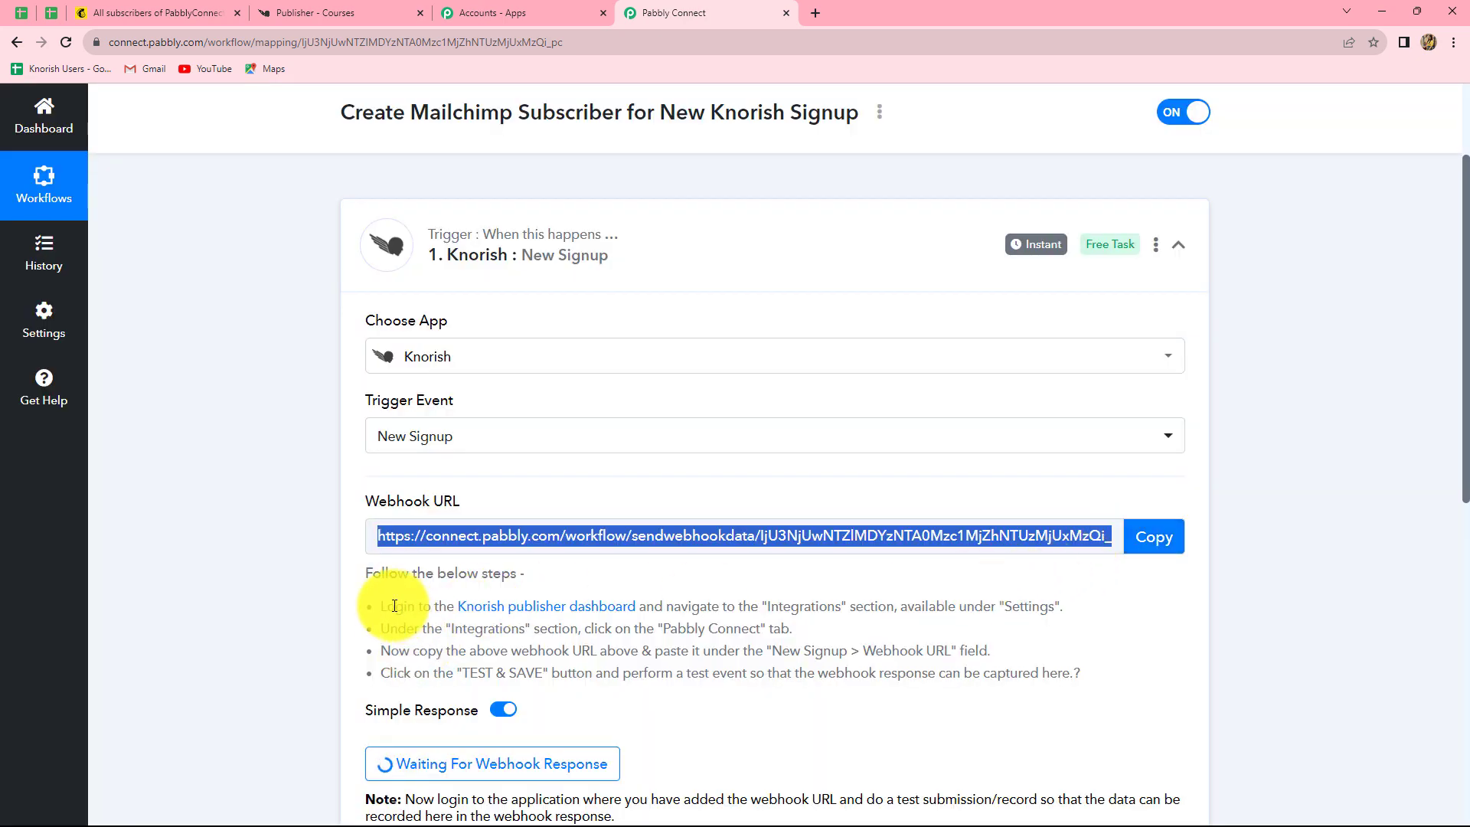
pyautogui.moveTo(377, 606); pyautogui.dragTo(921, 691)
pyautogui.click(1139, 631)
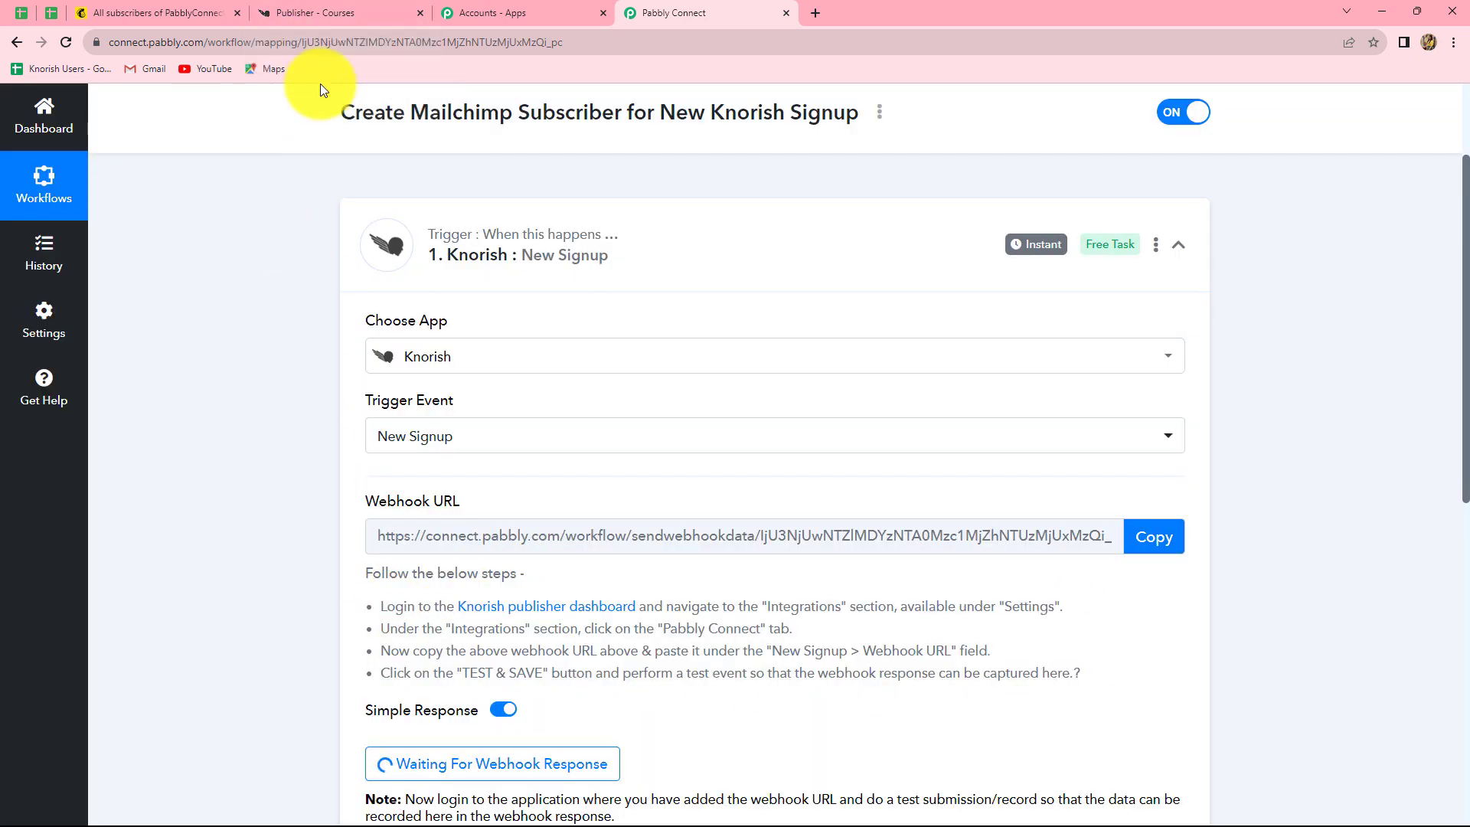
# Switch to Knorish and open the Pabbly Connect page of the Integrations settings.
pyautogui.click(306, 13)
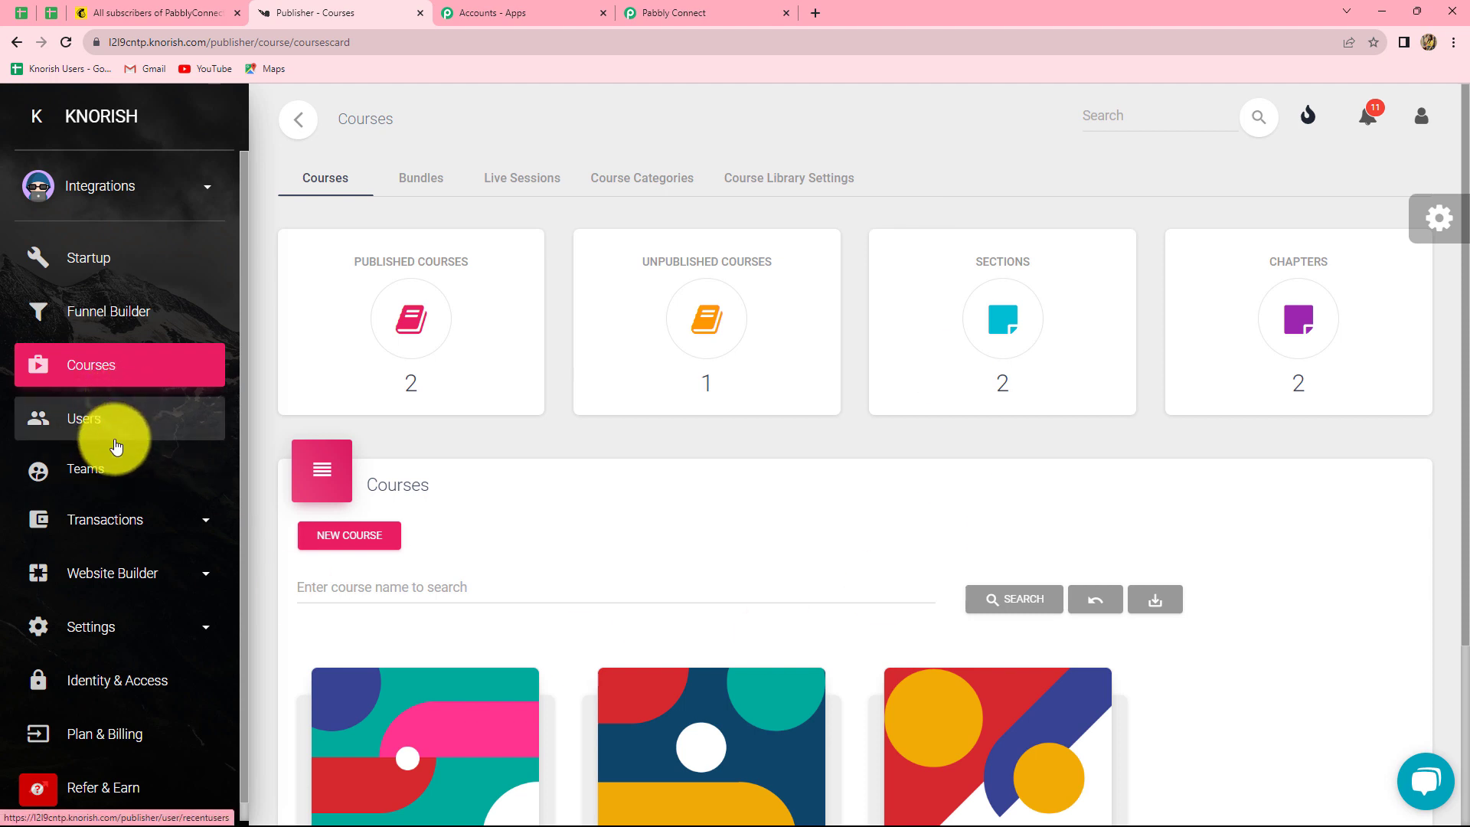
pyautogui.click(197, 629)
pyautogui.scroll(-5, 165, 678)
pyautogui.scroll(-2, 163, 680)
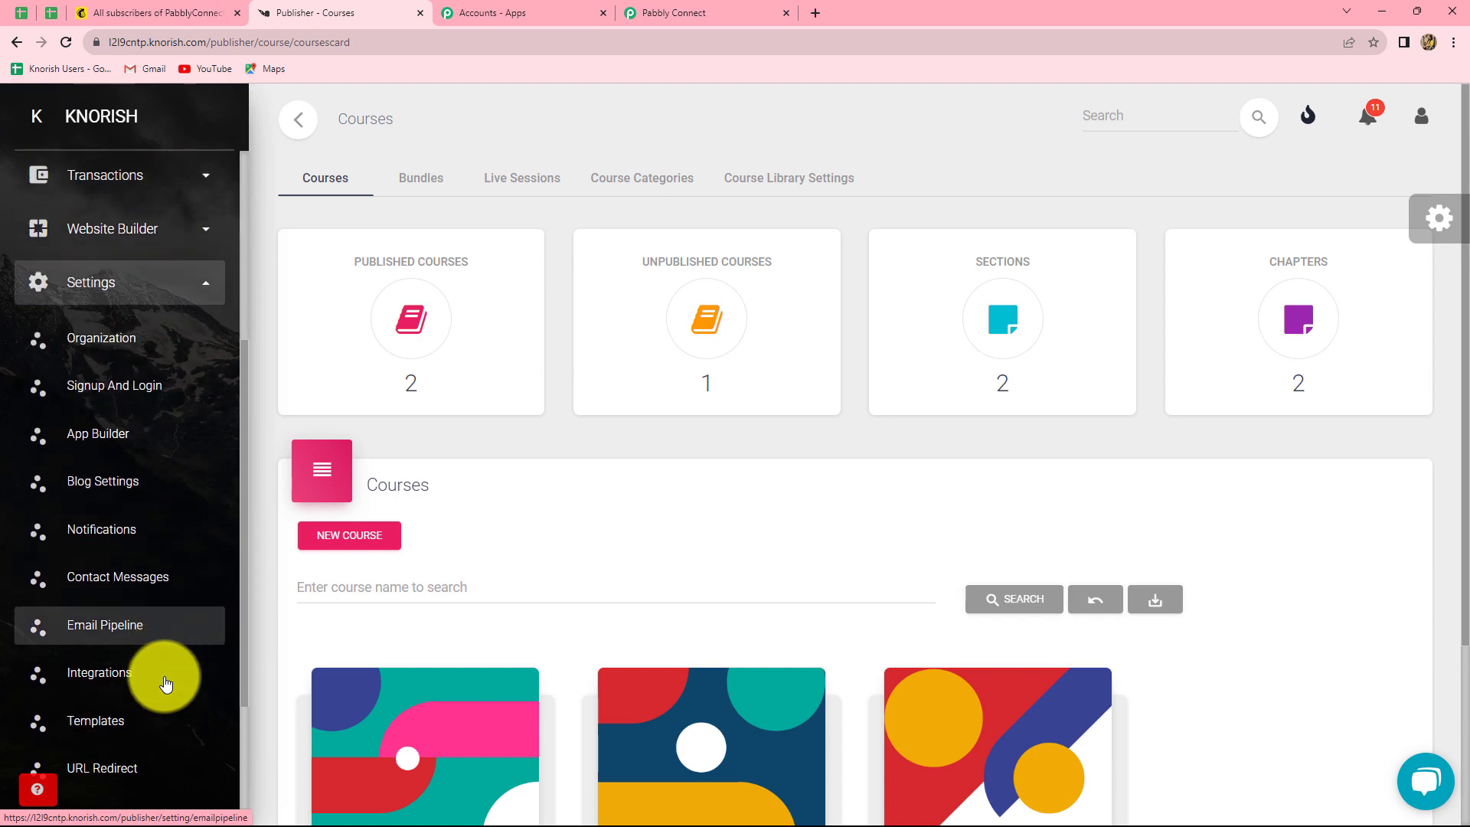
pyautogui.click(85, 561)
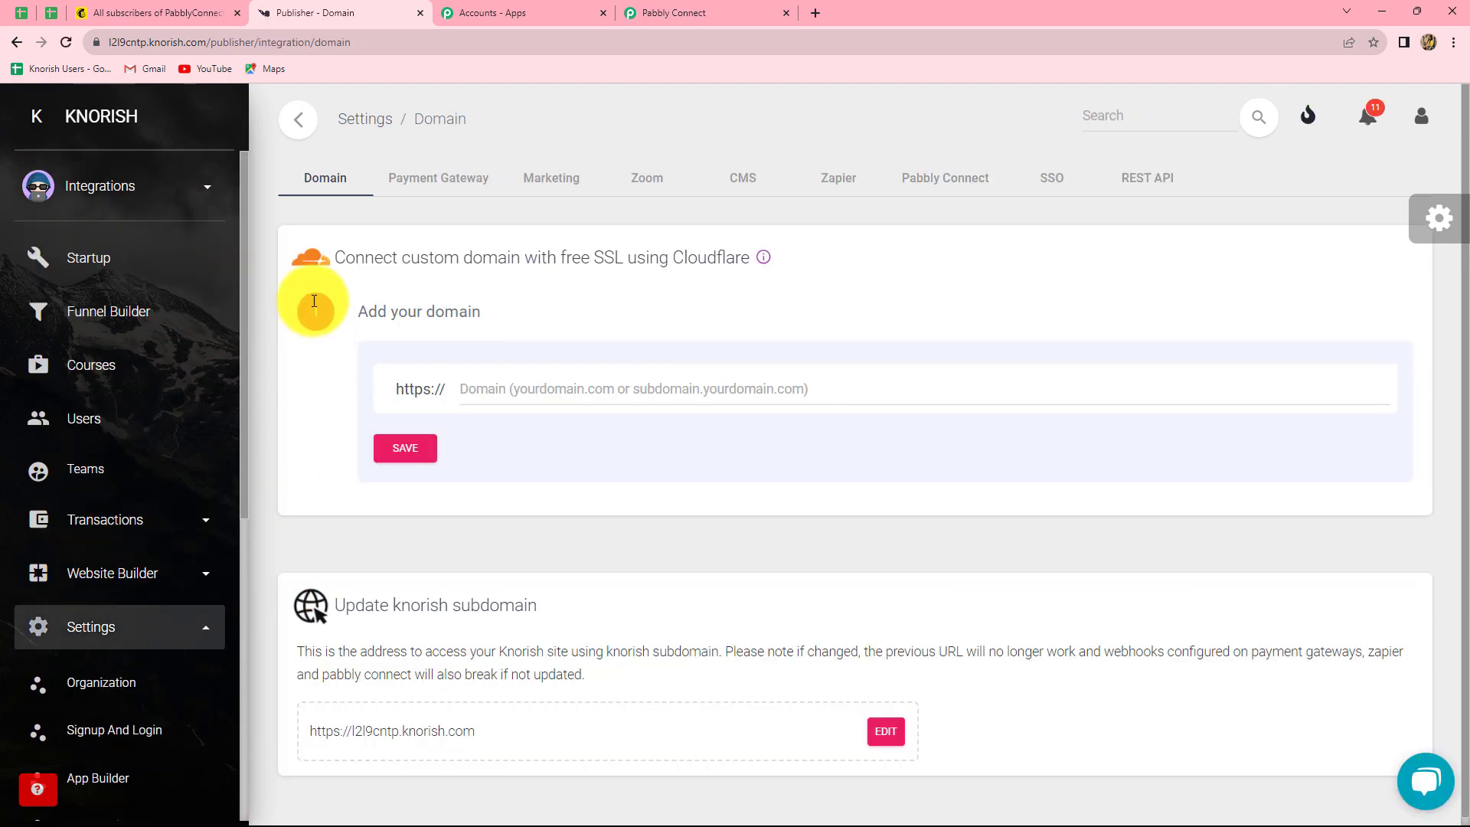
pyautogui.click(932, 184)
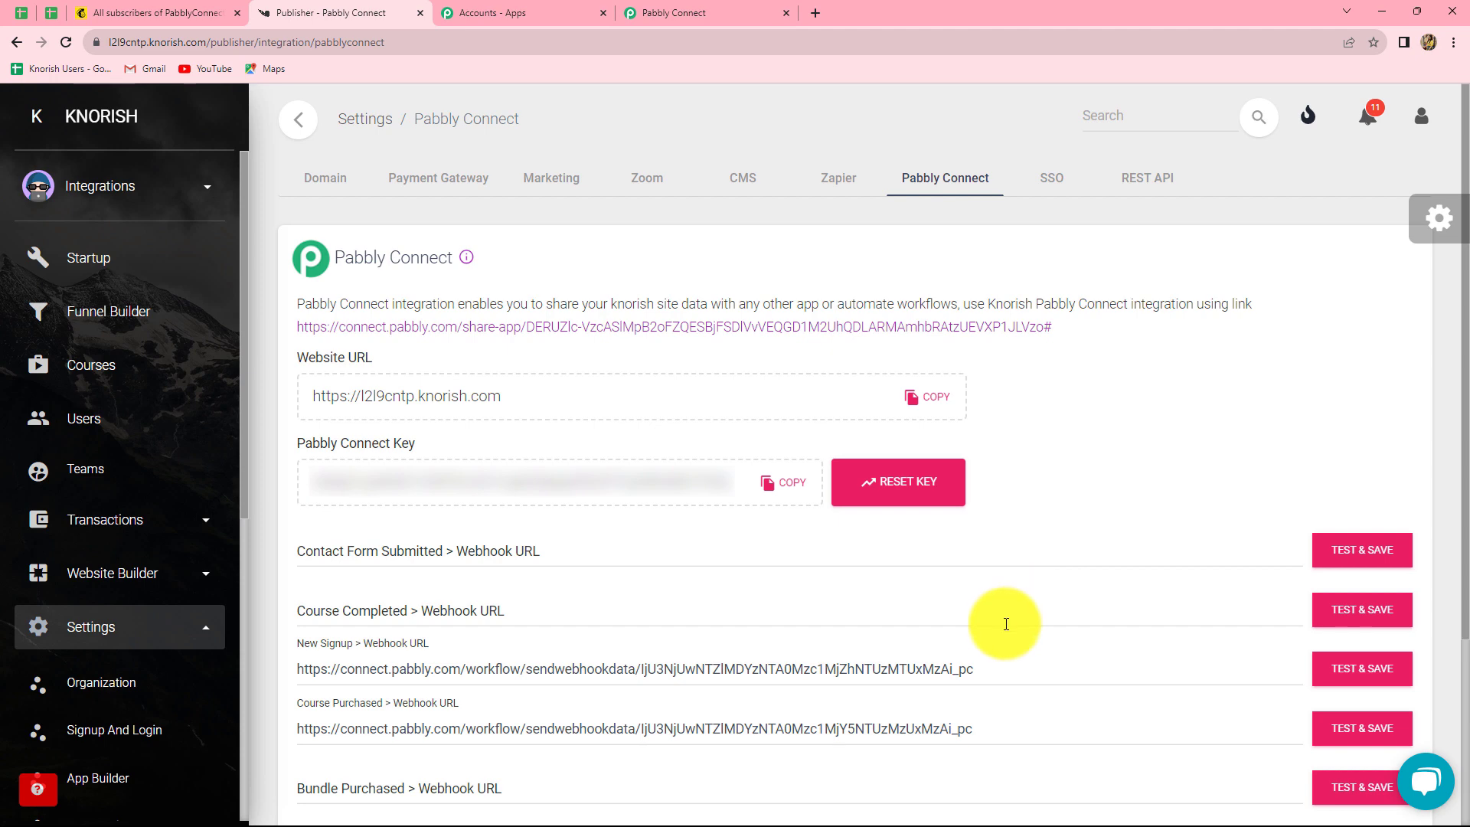
# Replace the New Signup webhook URL with the copied workflow webhook URL, and test and save it.
pyautogui.scroll(-3, 1004, 620)
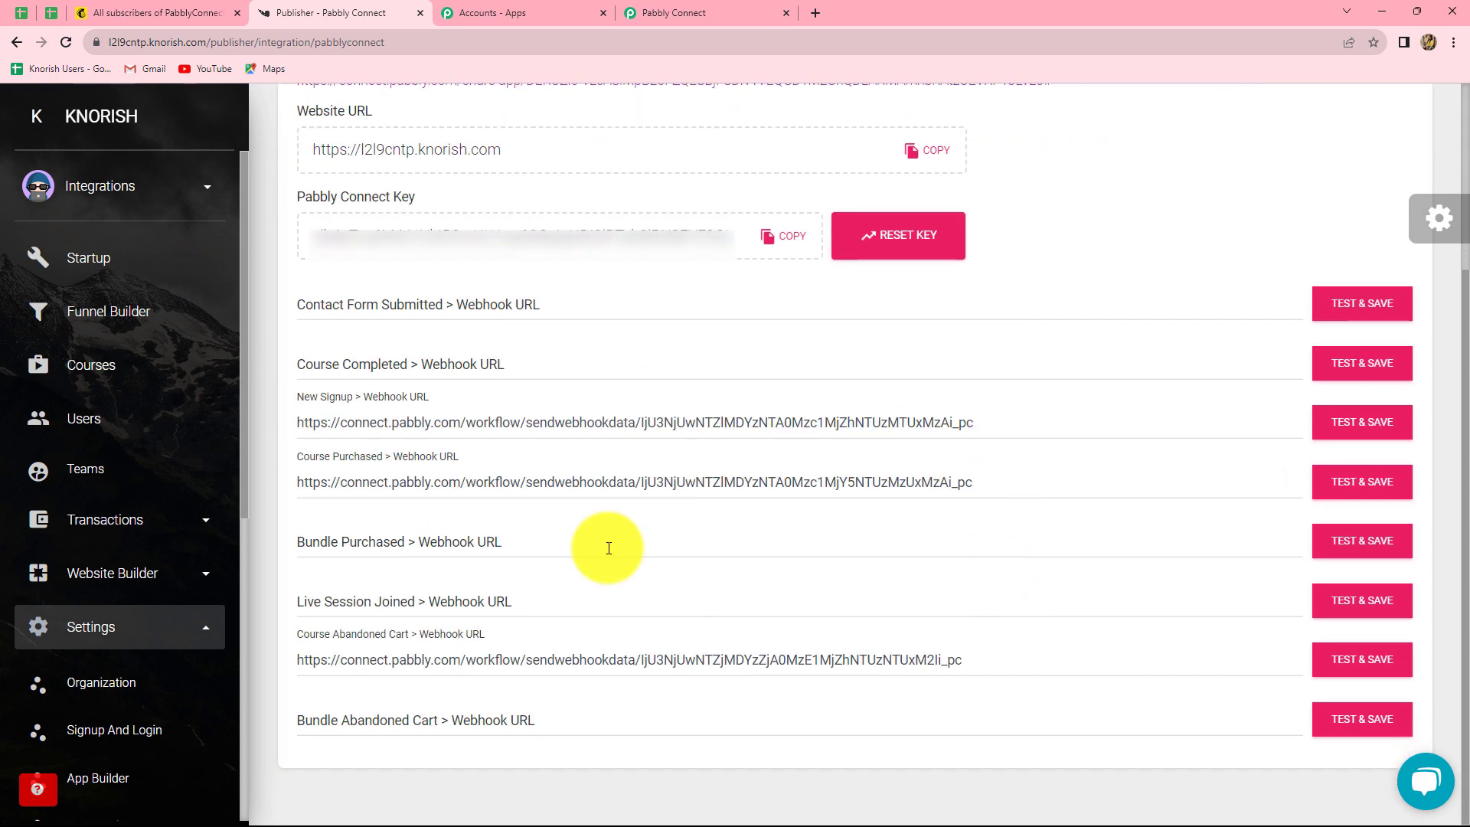
pyautogui.click(665, 14)
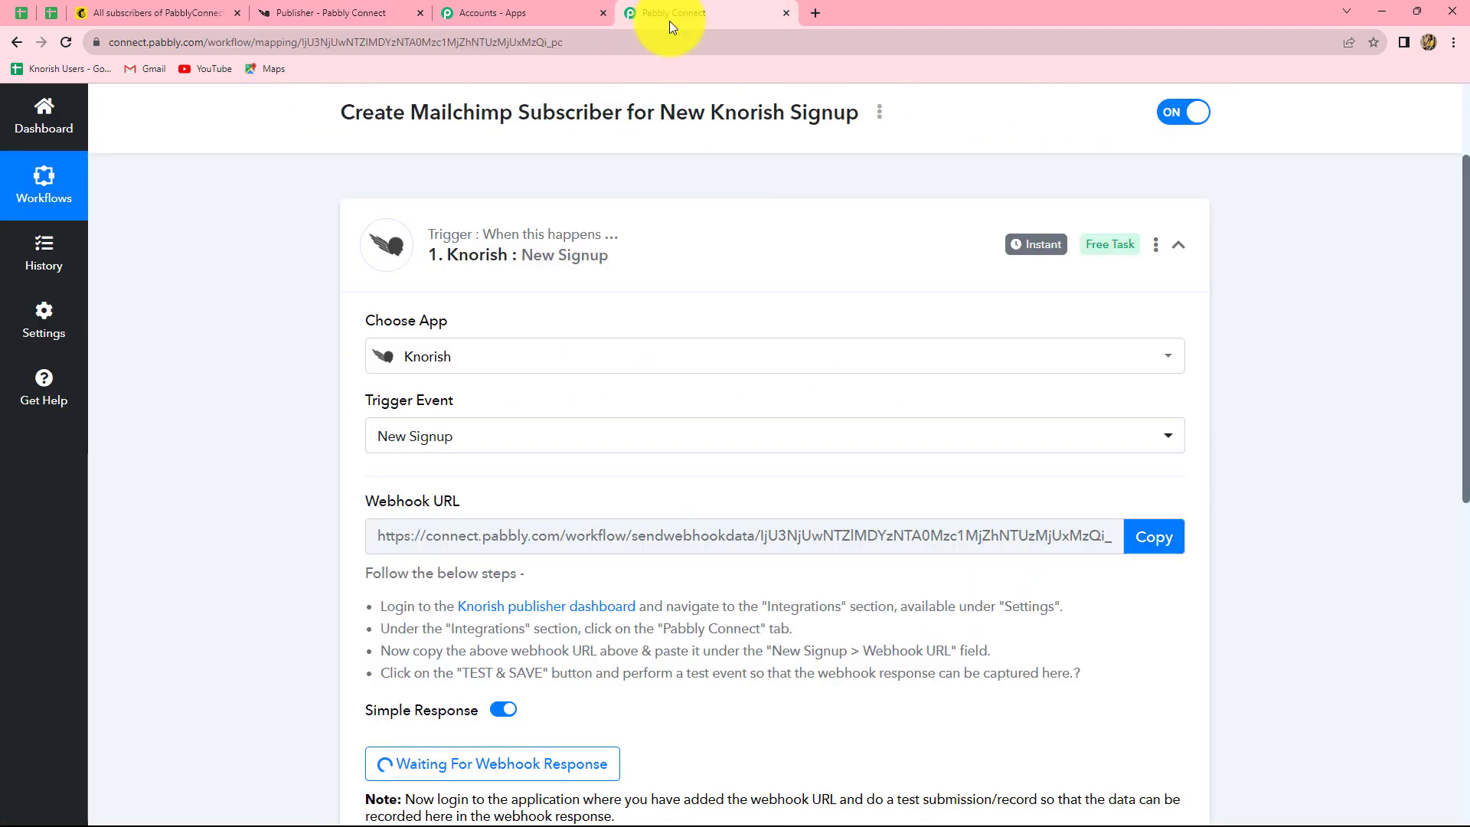
pyautogui.click(327, 8)
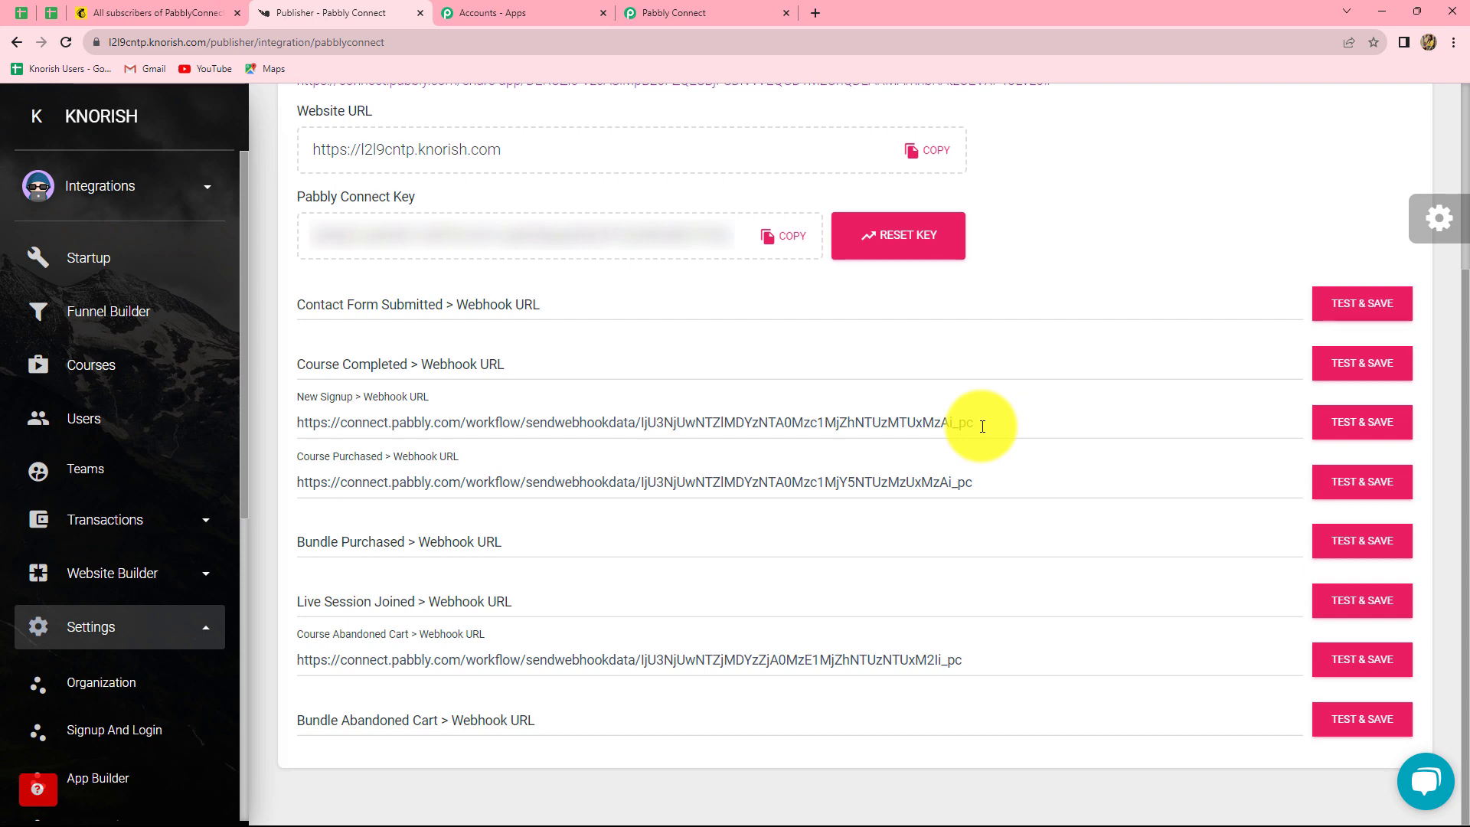
pyautogui.moveTo(982, 426); pyautogui.dragTo(291, 439)
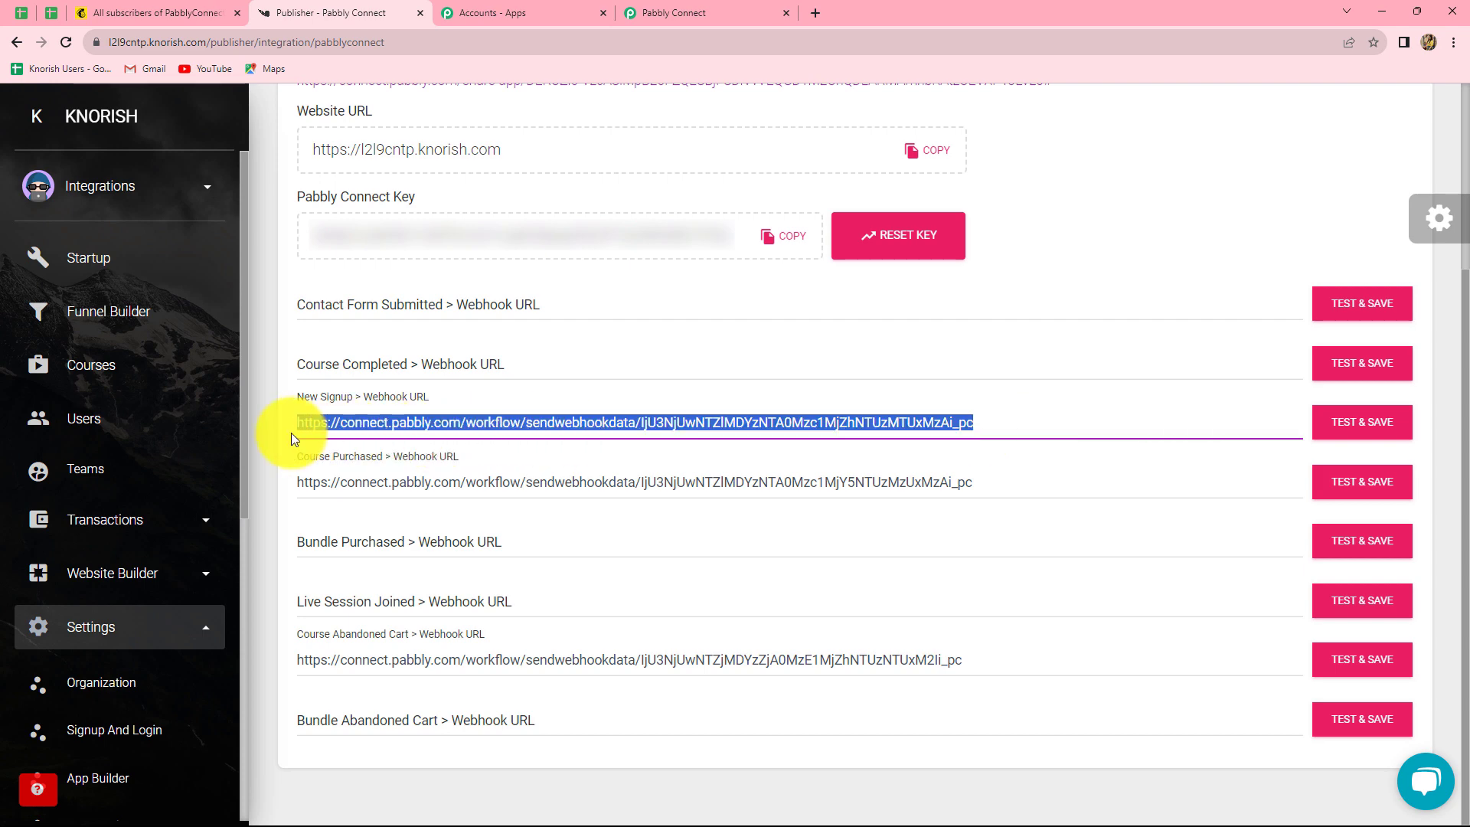
pyautogui.press('BackSpace')
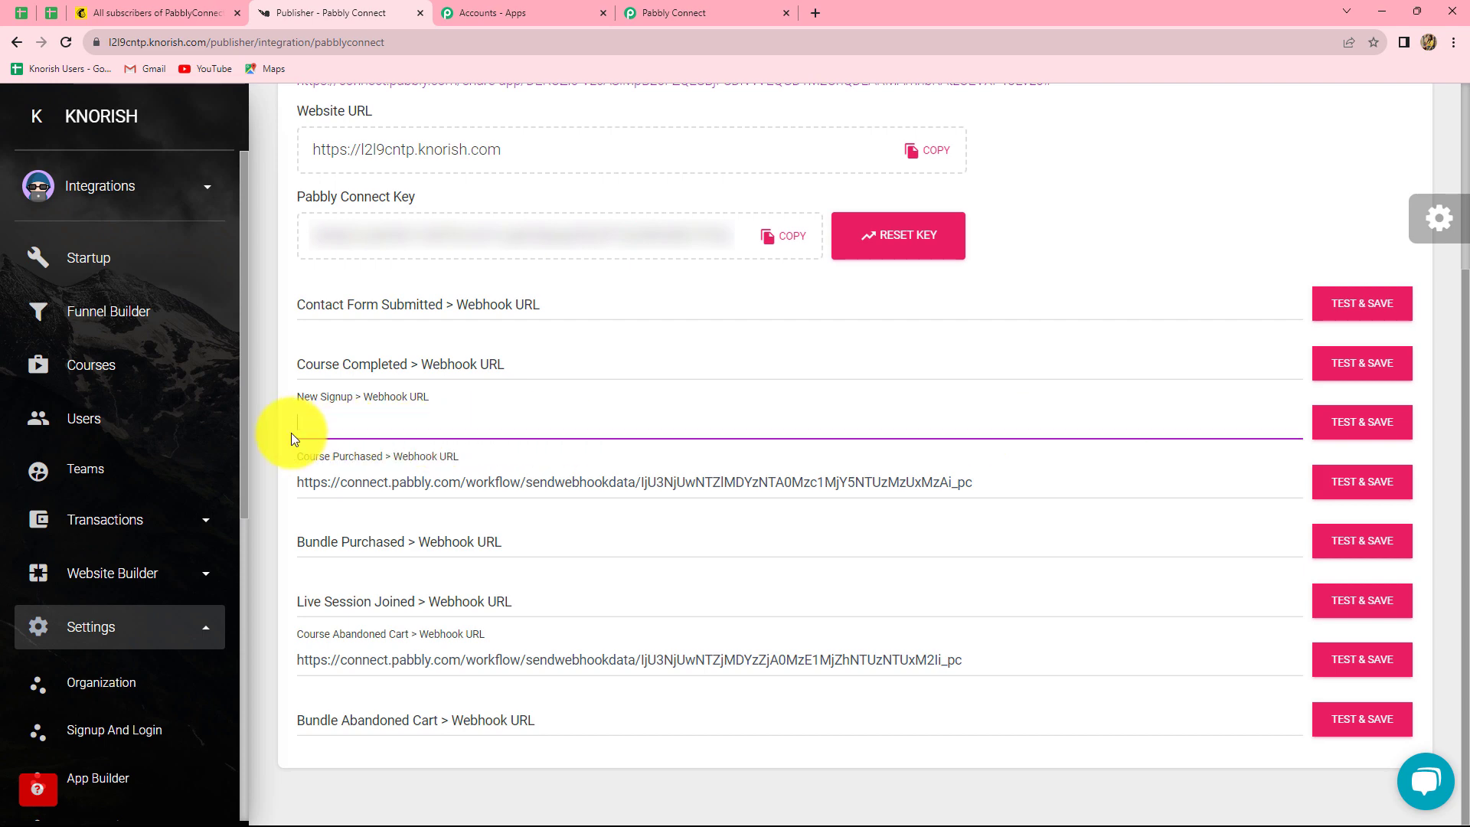
pyautogui.hotkey('ctrl', 'v')
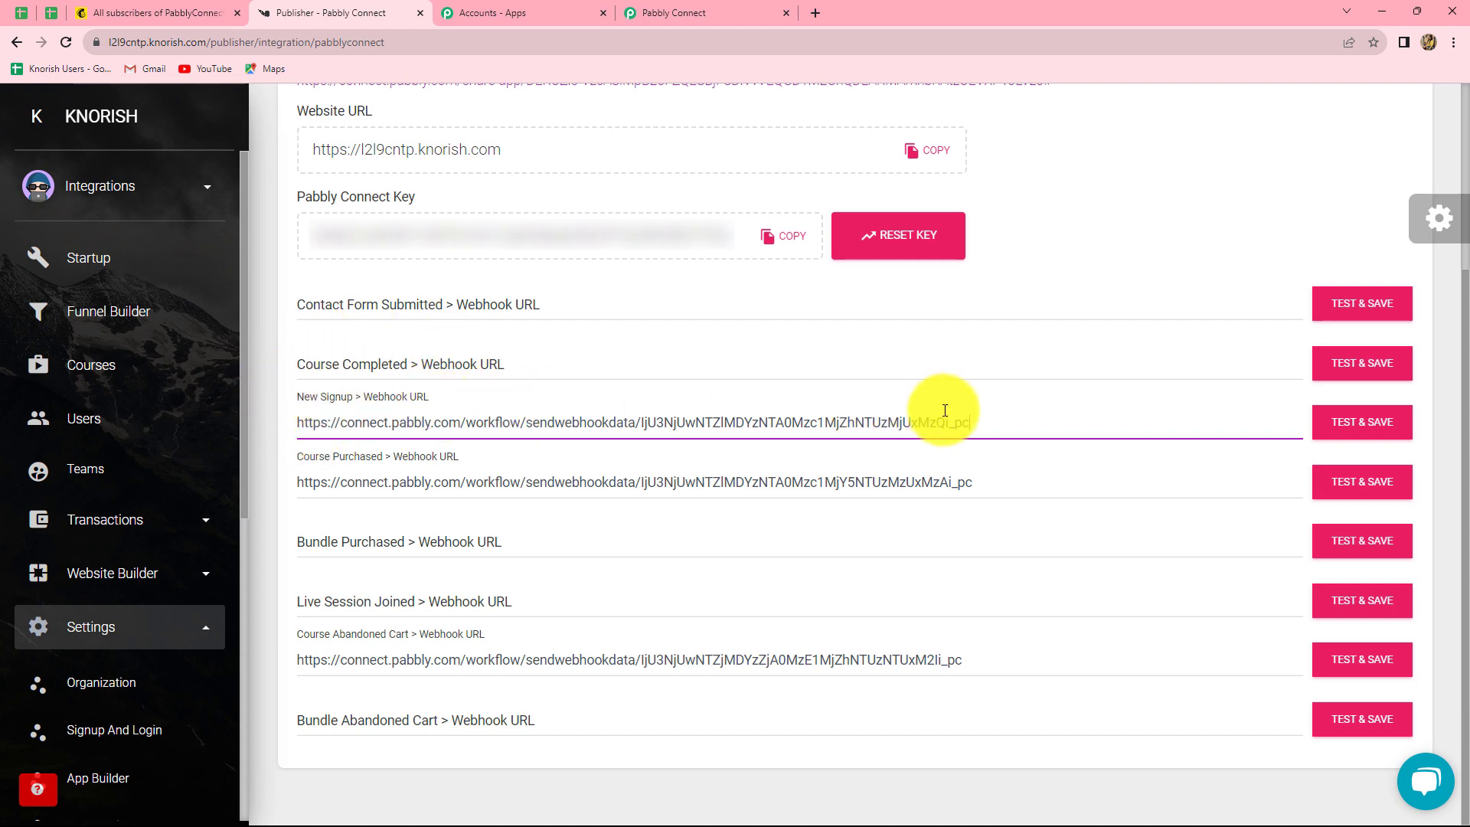
pyautogui.click(1378, 434)
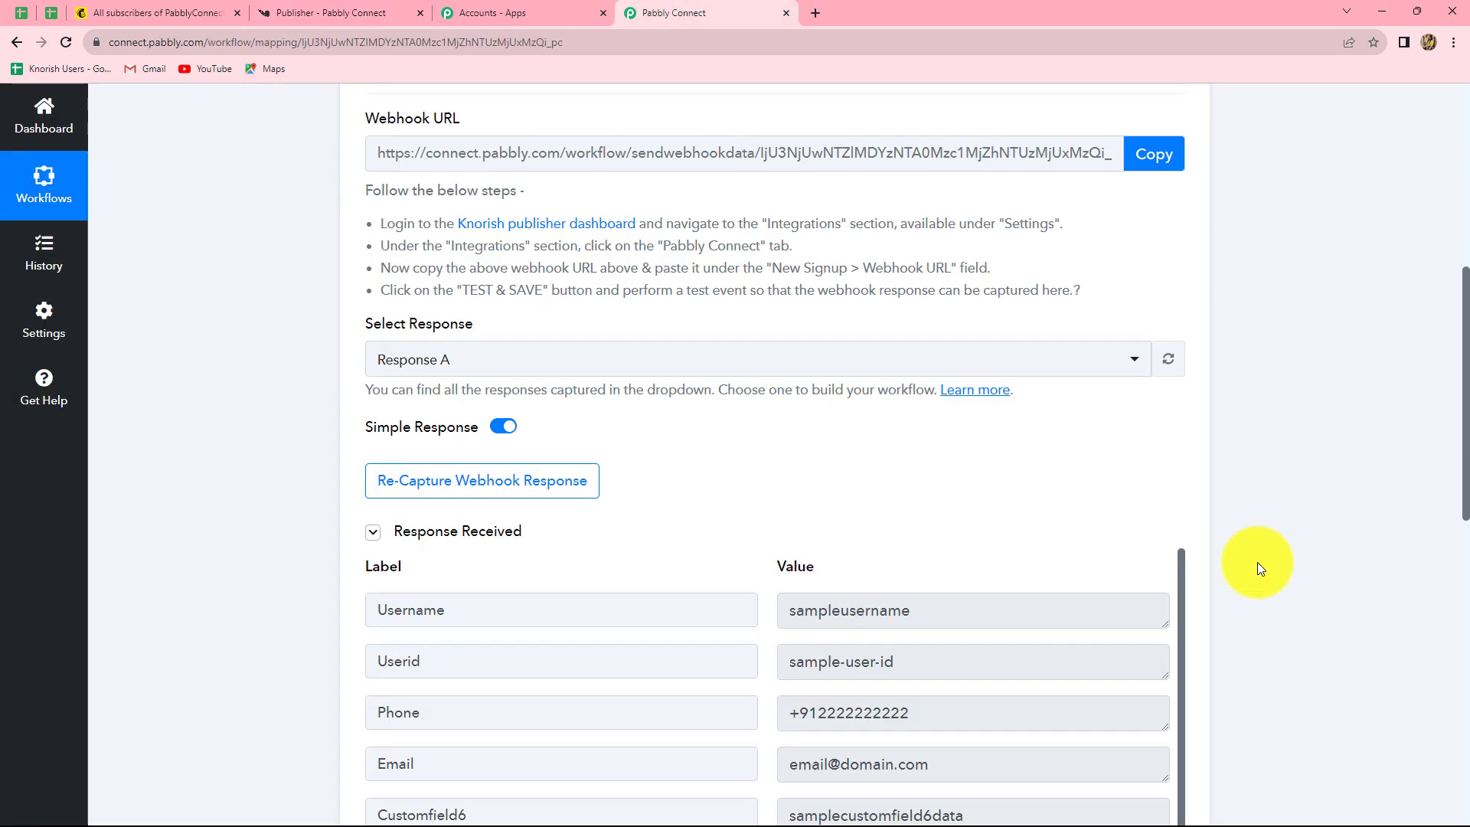
# Review the sample response received by the Pabbly Connect trigger and start recapturing the webhook response.
pyautogui.scroll(-5, 1257, 562)
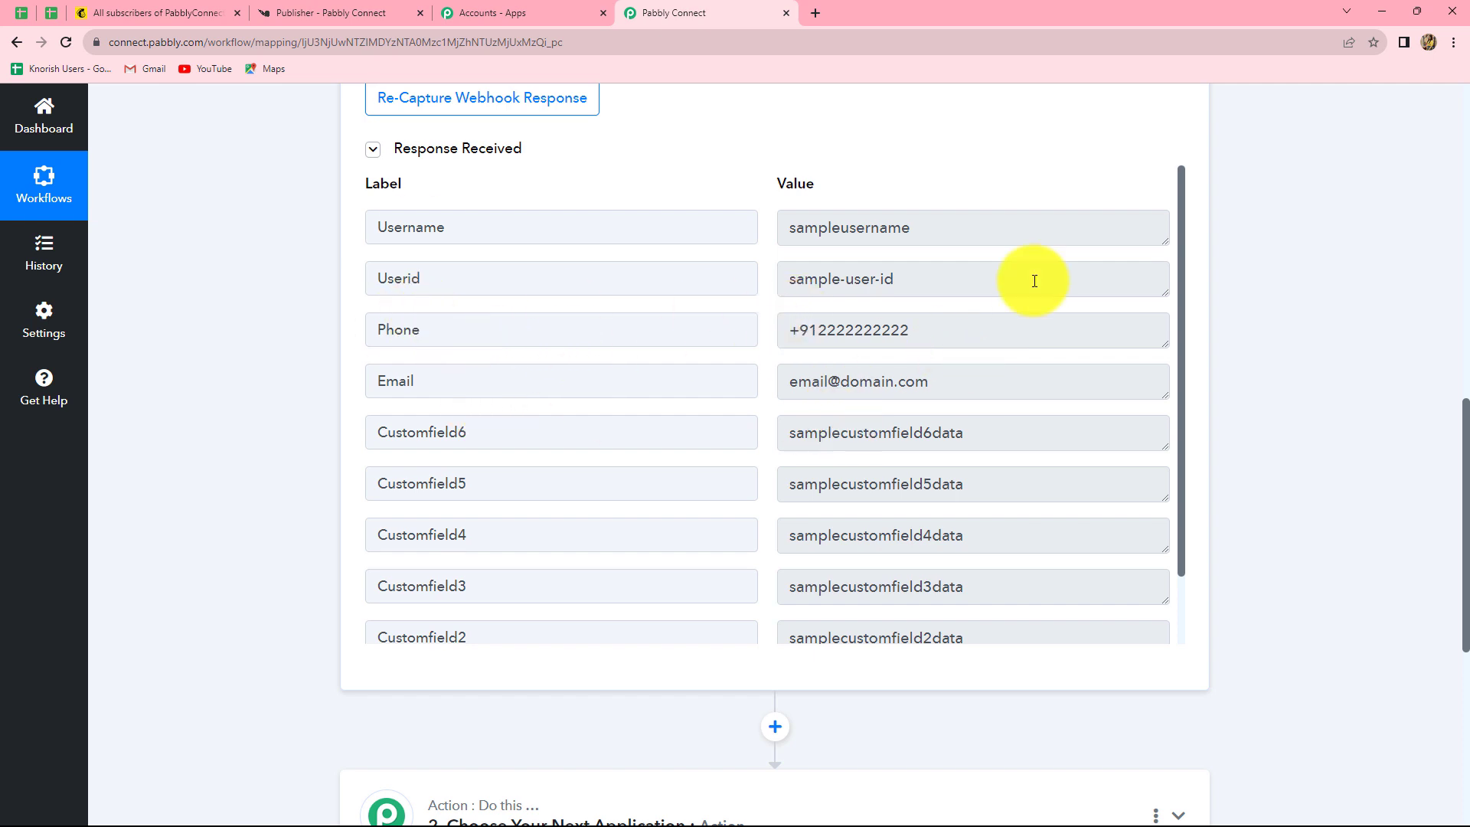
pyautogui.scroll(1, 1362, 483)
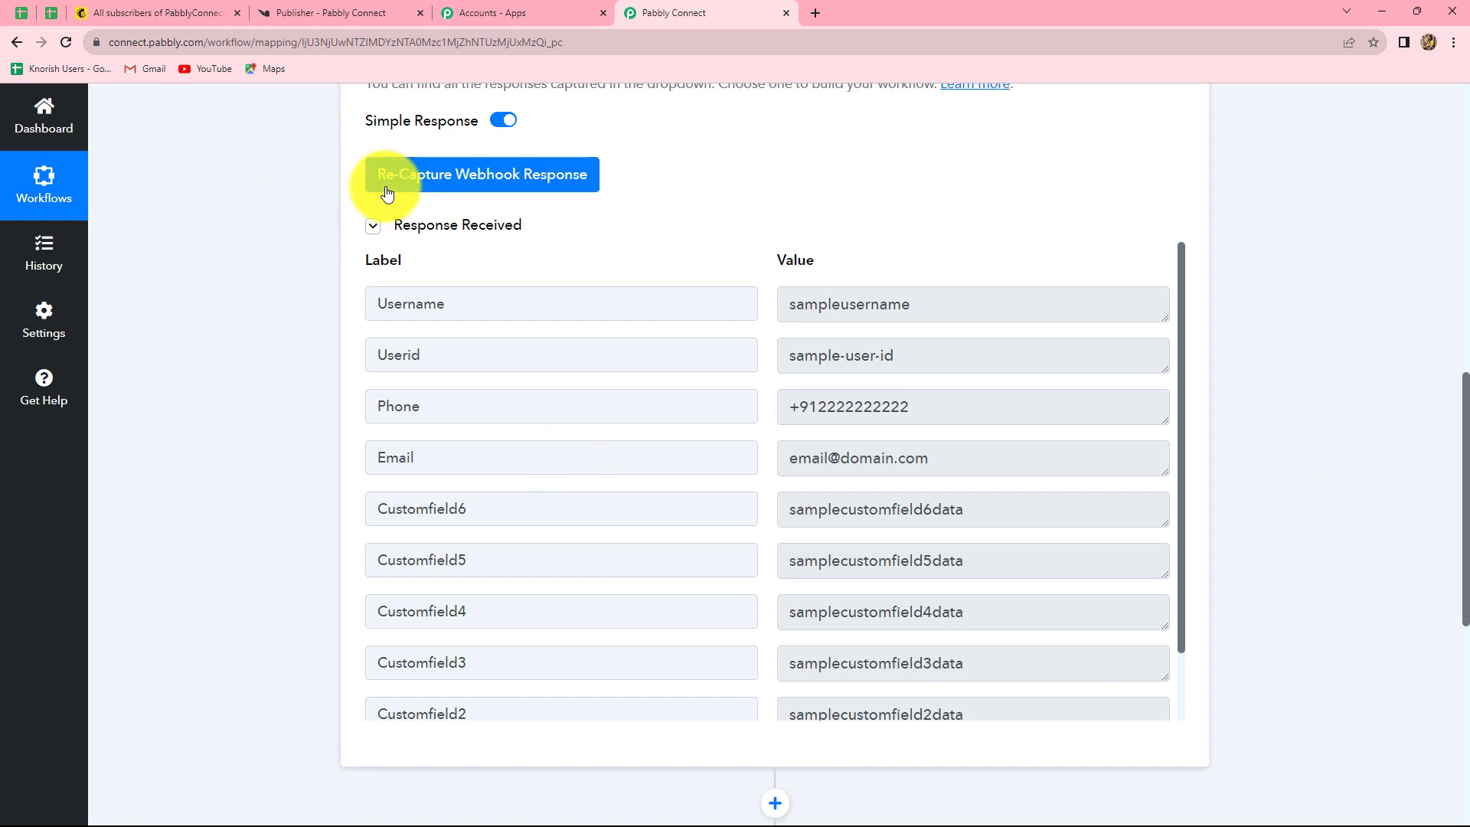
pyautogui.click(440, 191)
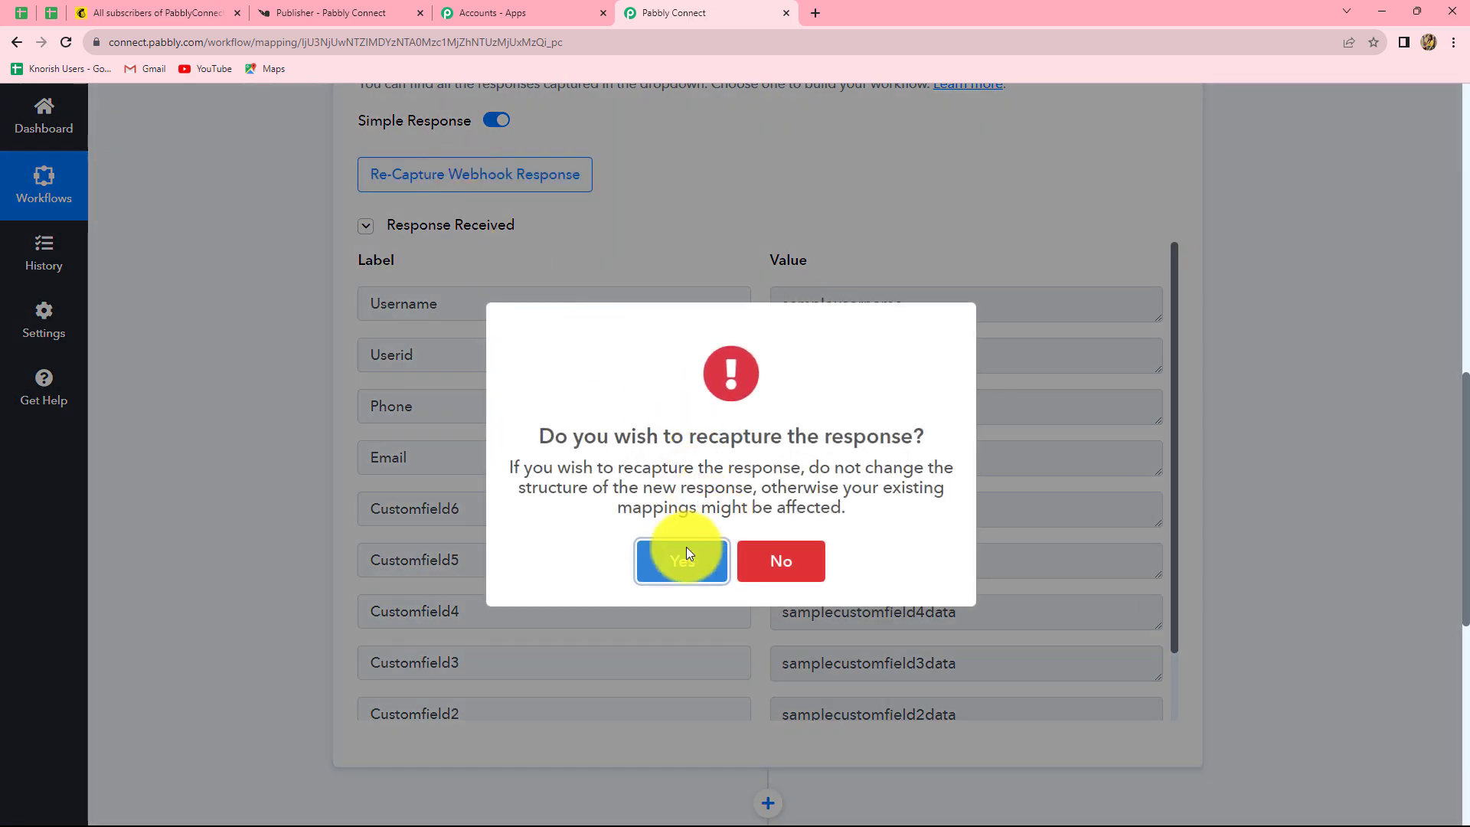
pyautogui.click(685, 562)
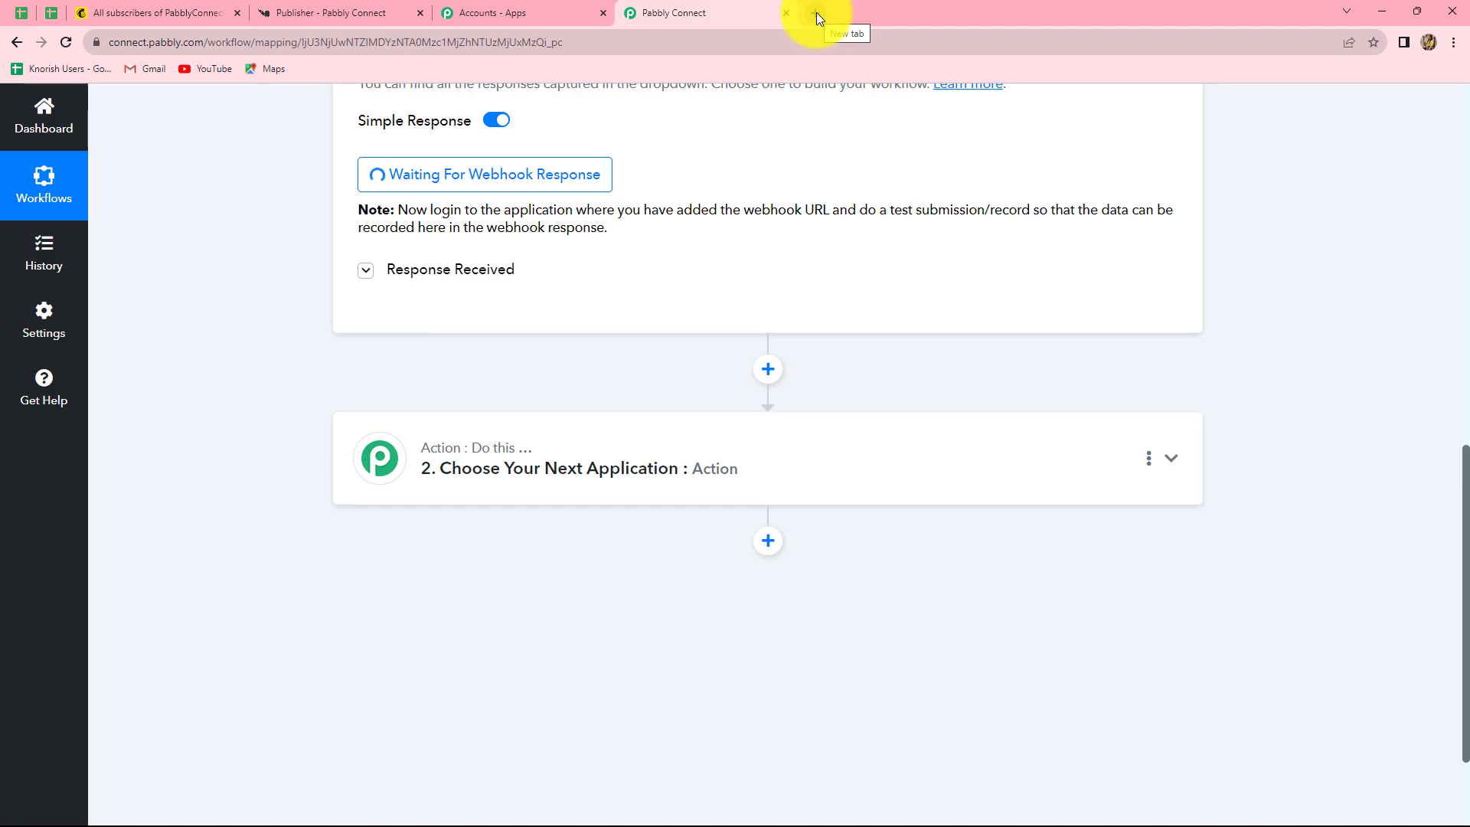
# Open l2l9cntp.knorish.com in an incognito window and go to its Signup page.
pyautogui.hotkey('ctrl', 'shift', 'n')
pyautogui.write('https://l219cntp.knorish.com')
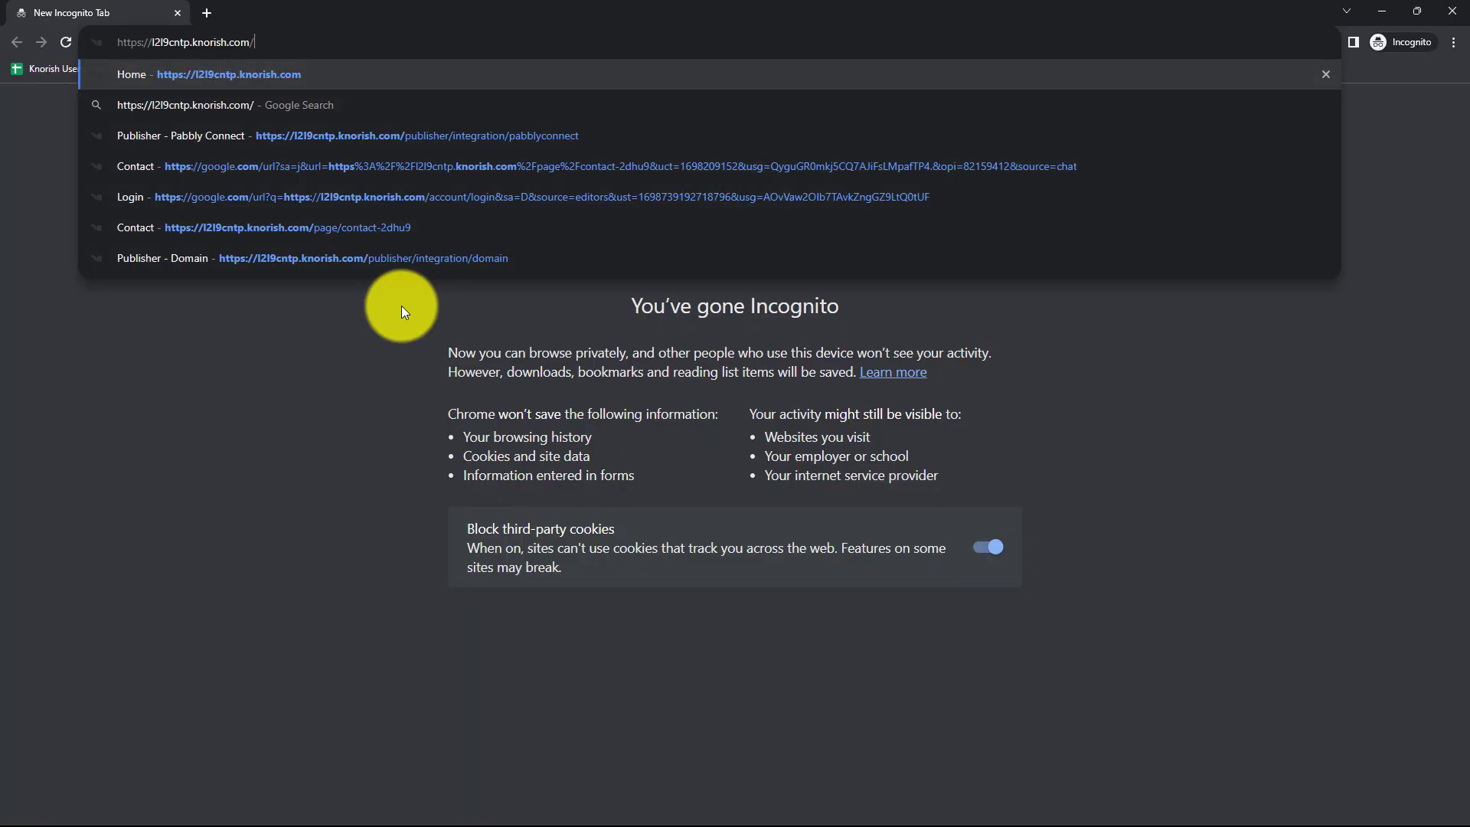
pyautogui.press('Return')
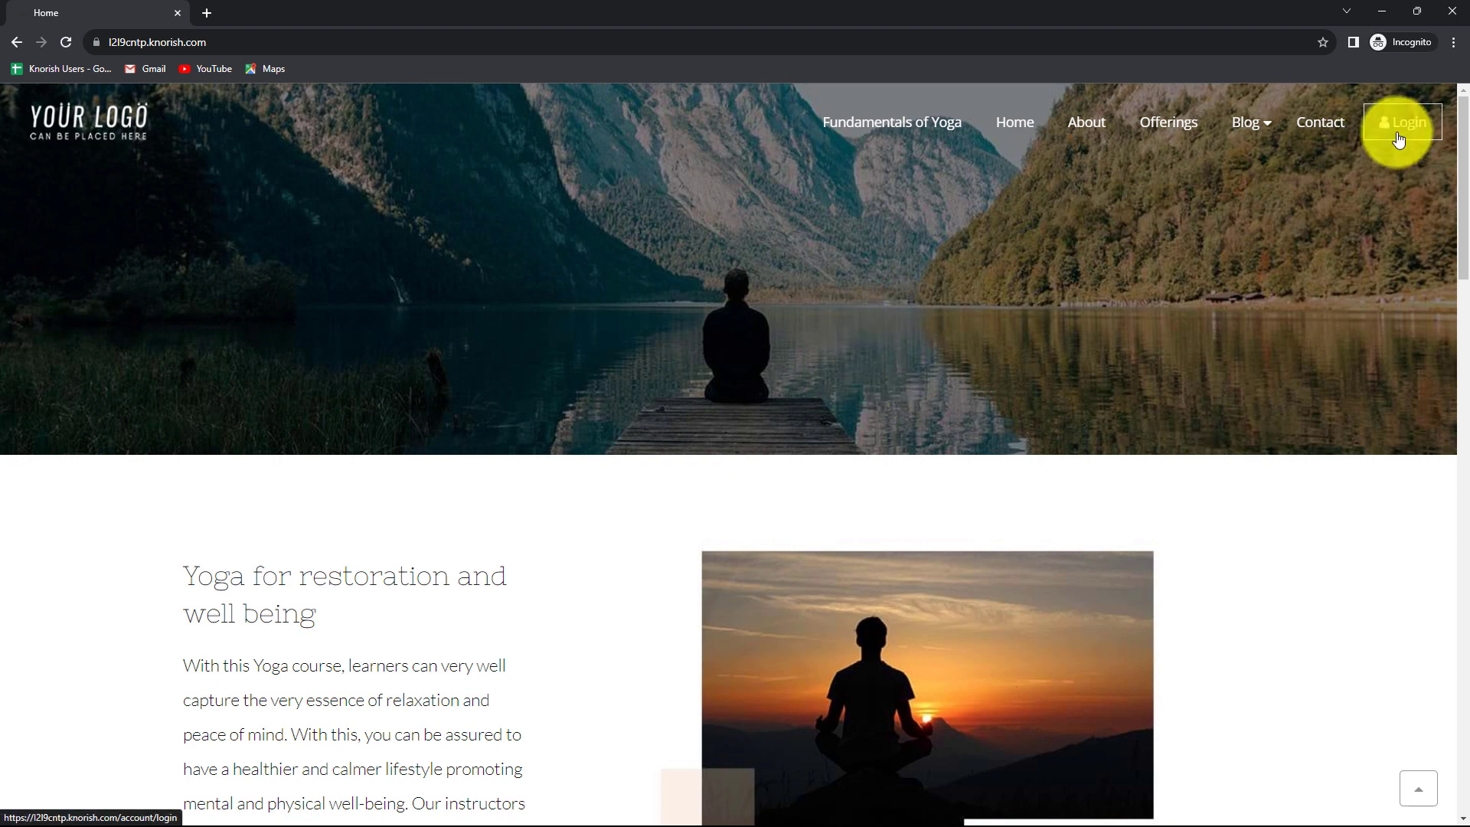
pyautogui.click(1188, 127)
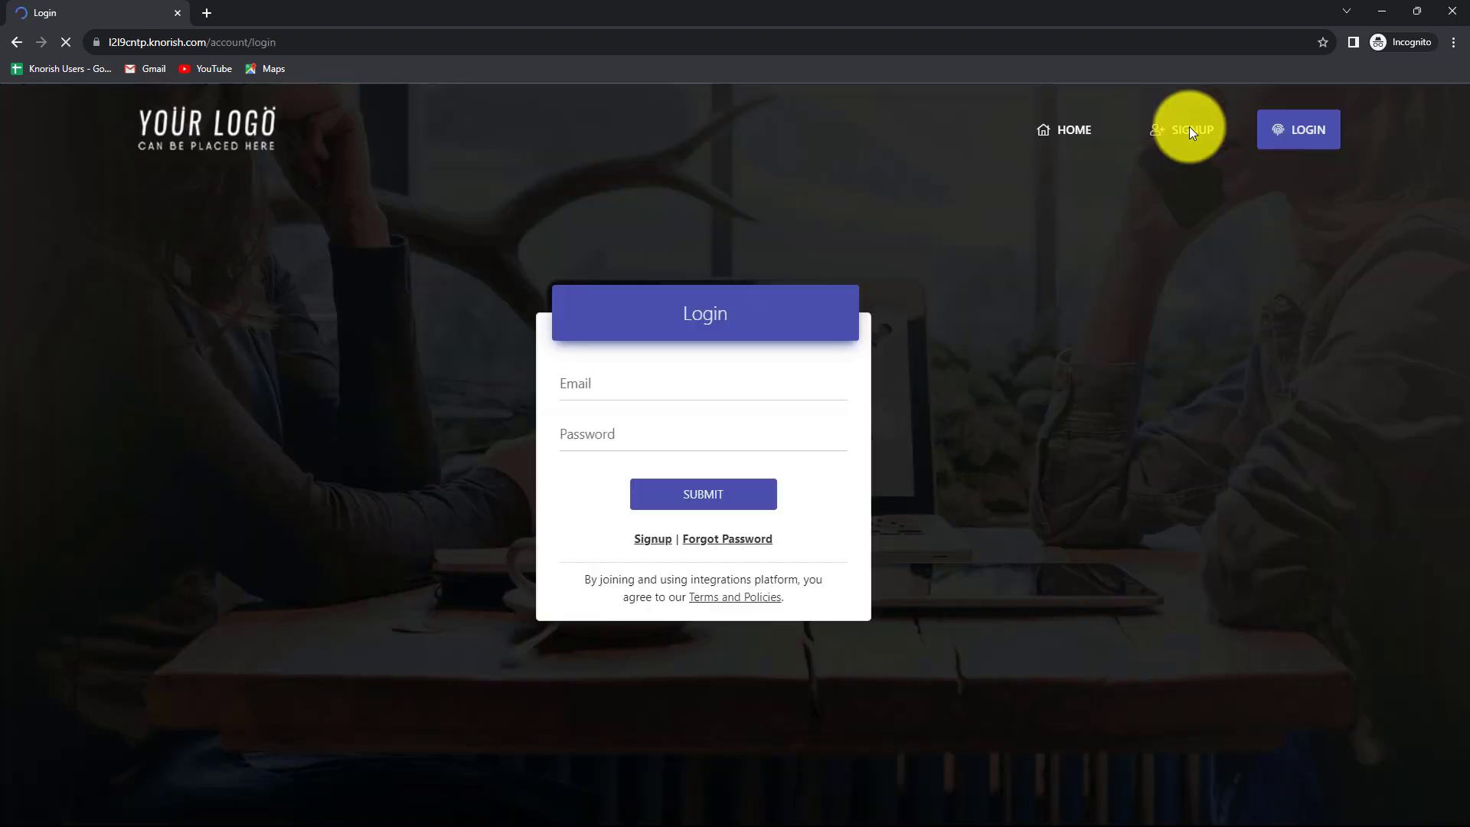
pyautogui.click(1188, 128)
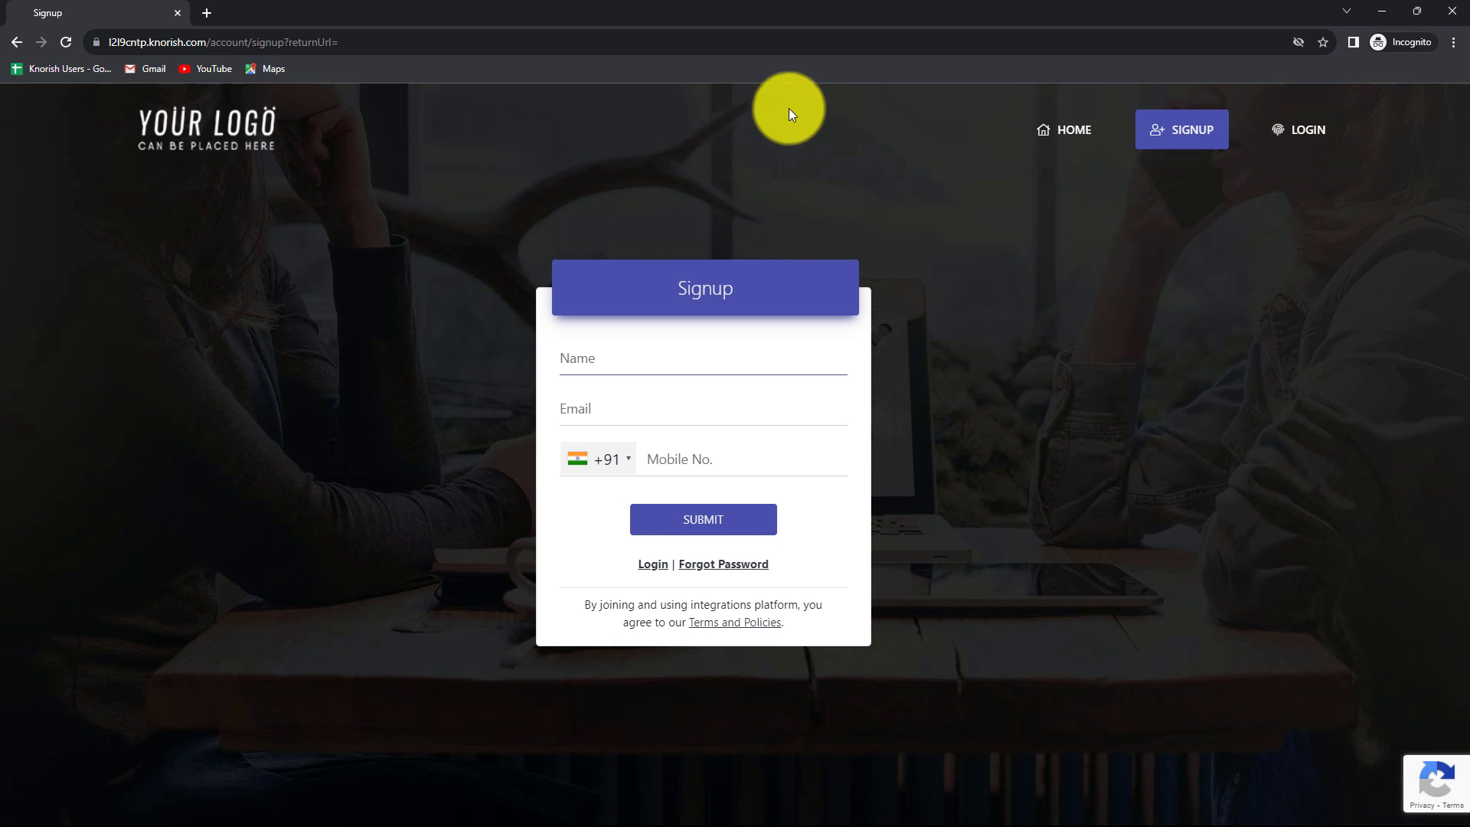
# Fill in the test user's name, email and mobile number in the Signup form and submit it.
pyautogui.click(571, 371)
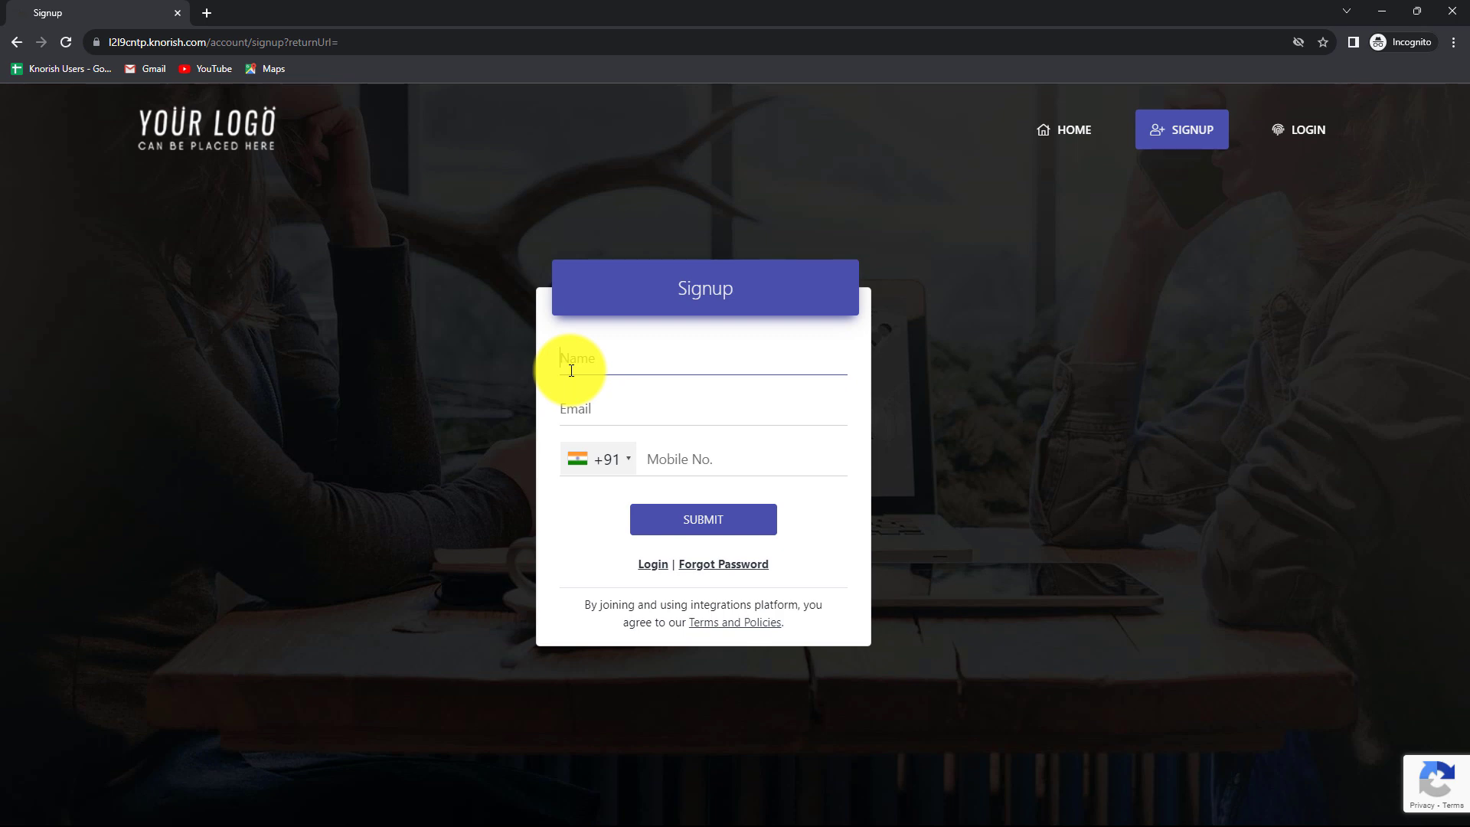
pyautogui.write('Demo User')
pyautogui.click(576, 410)
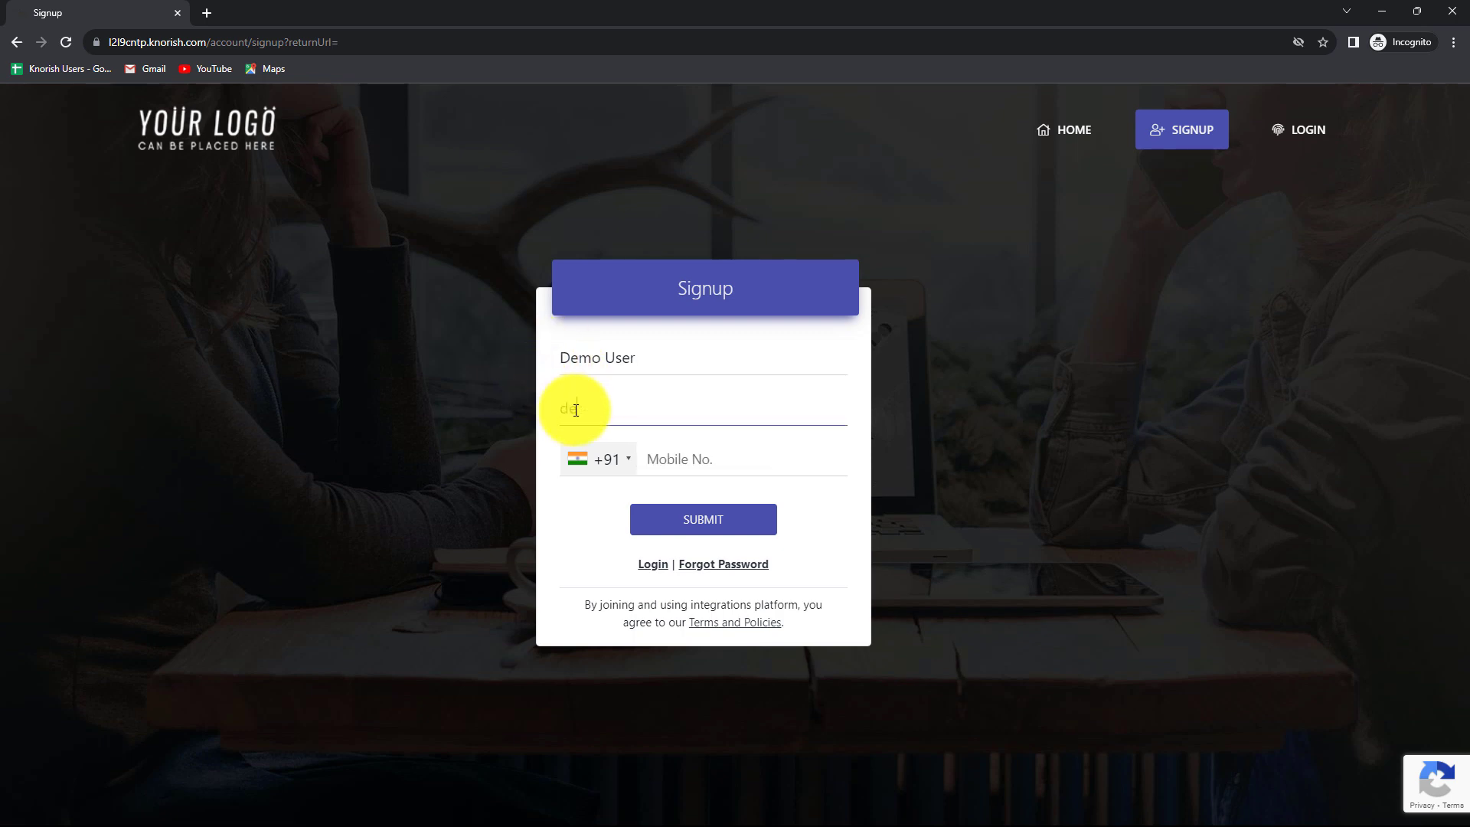
pyautogui.hotkey('ctrl', 'v')
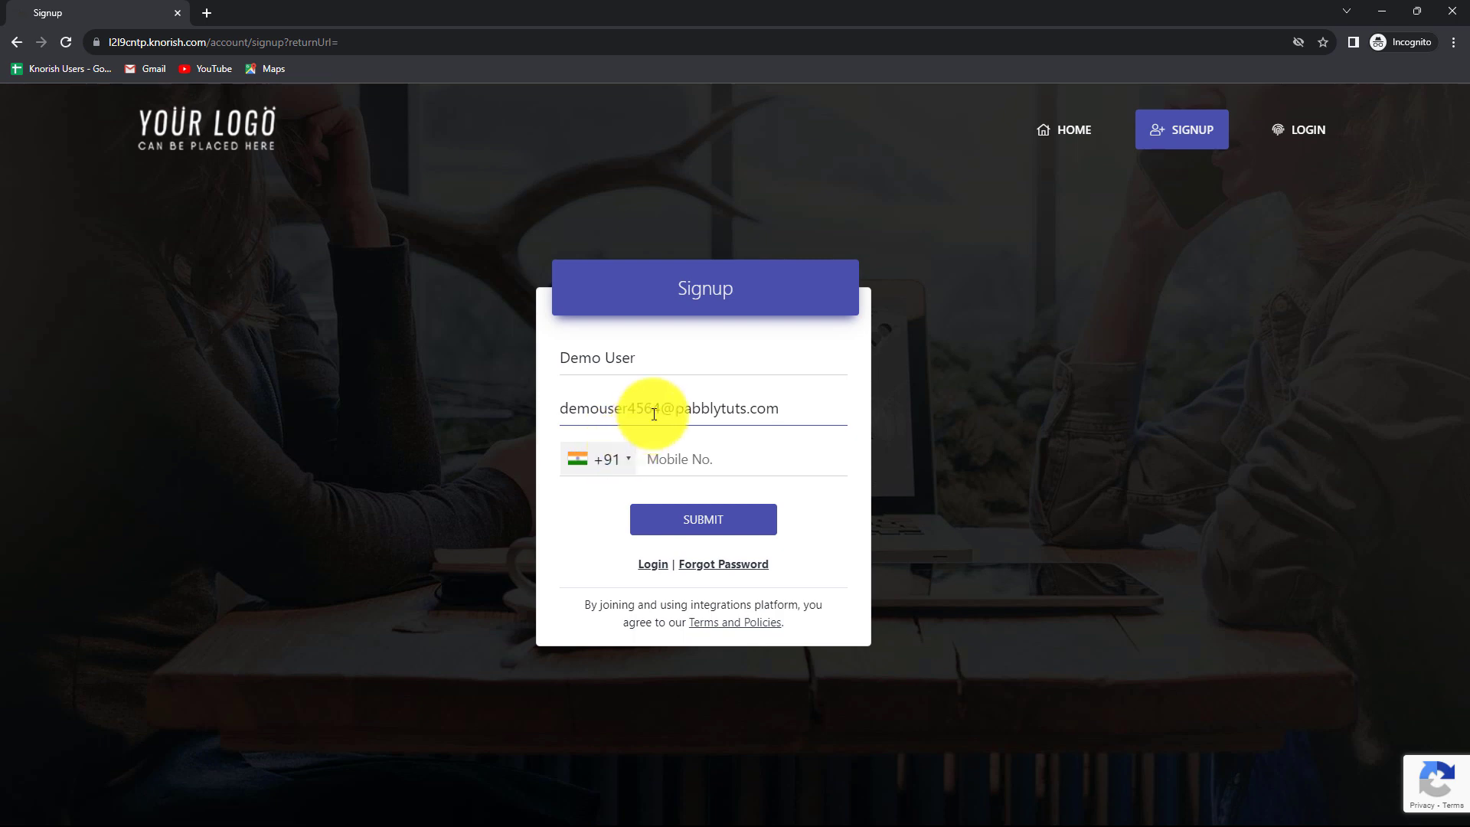
pyautogui.click(669, 460)
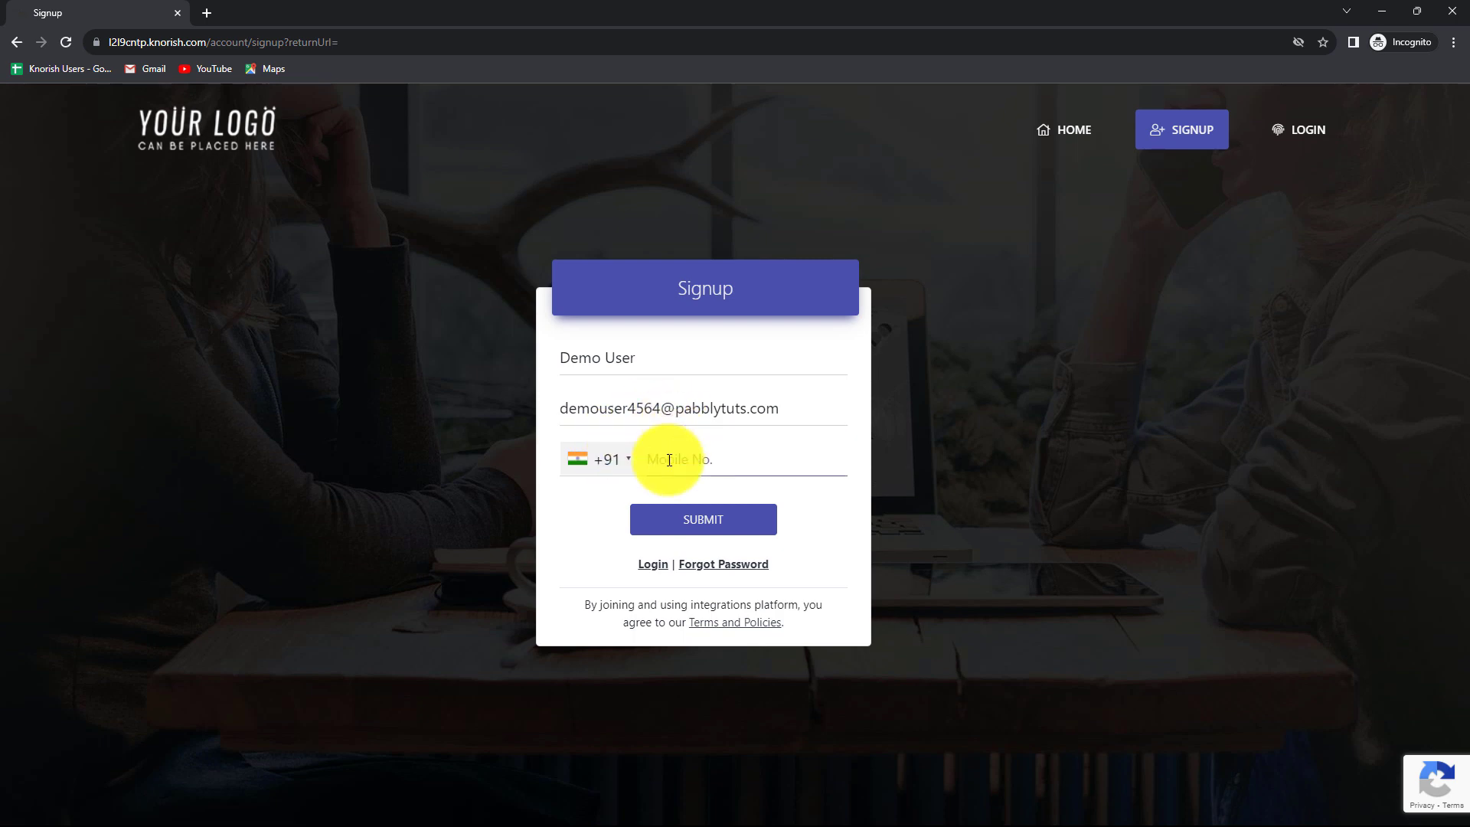
pyautogui.write('9999999999')
pyautogui.click(719, 525)
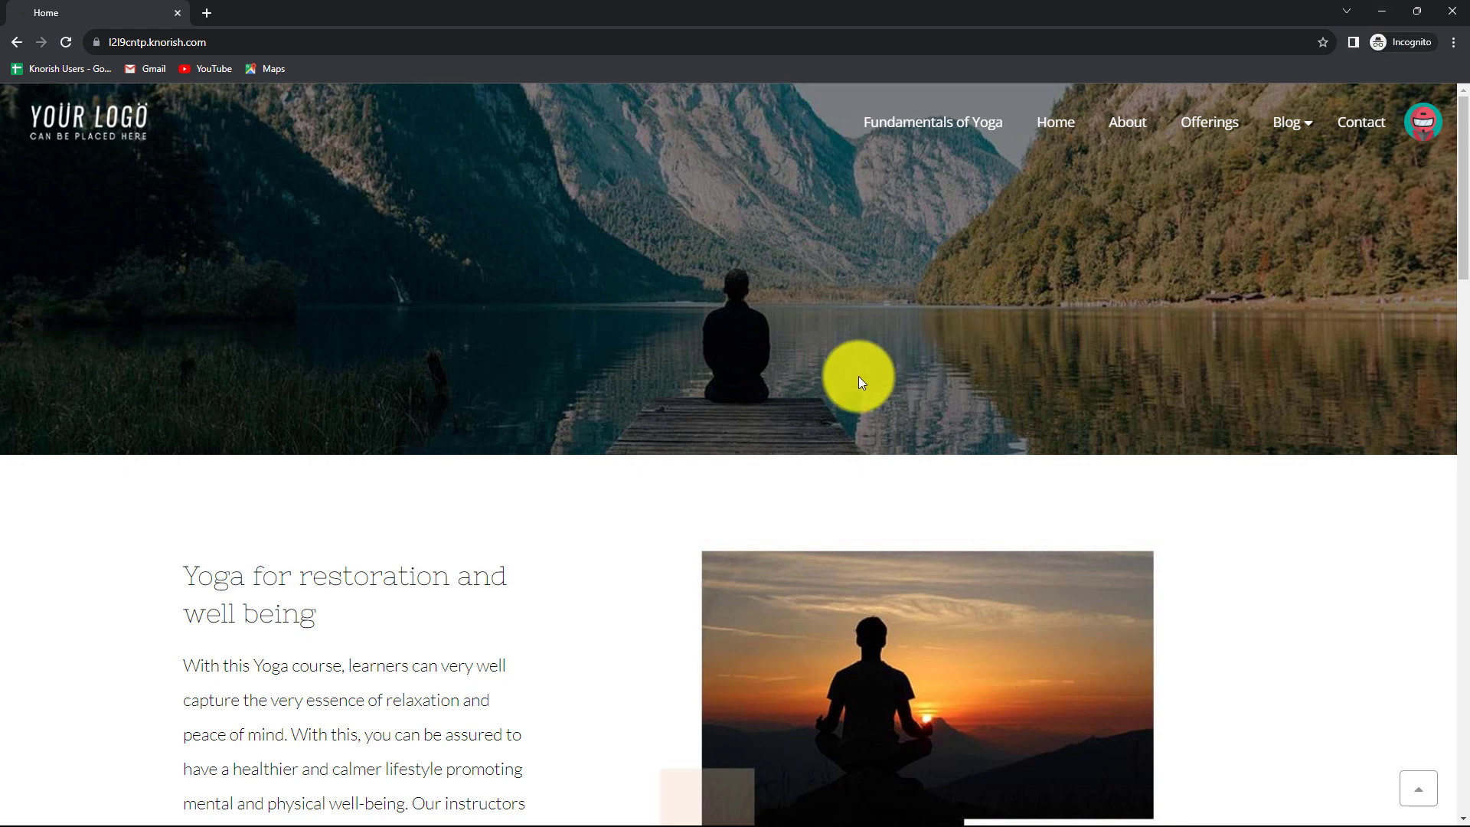
# Return to the Pabbly Connect workflow and review the signup details captured in the trigger's webhook response.
pyautogui.click(1381, 17)
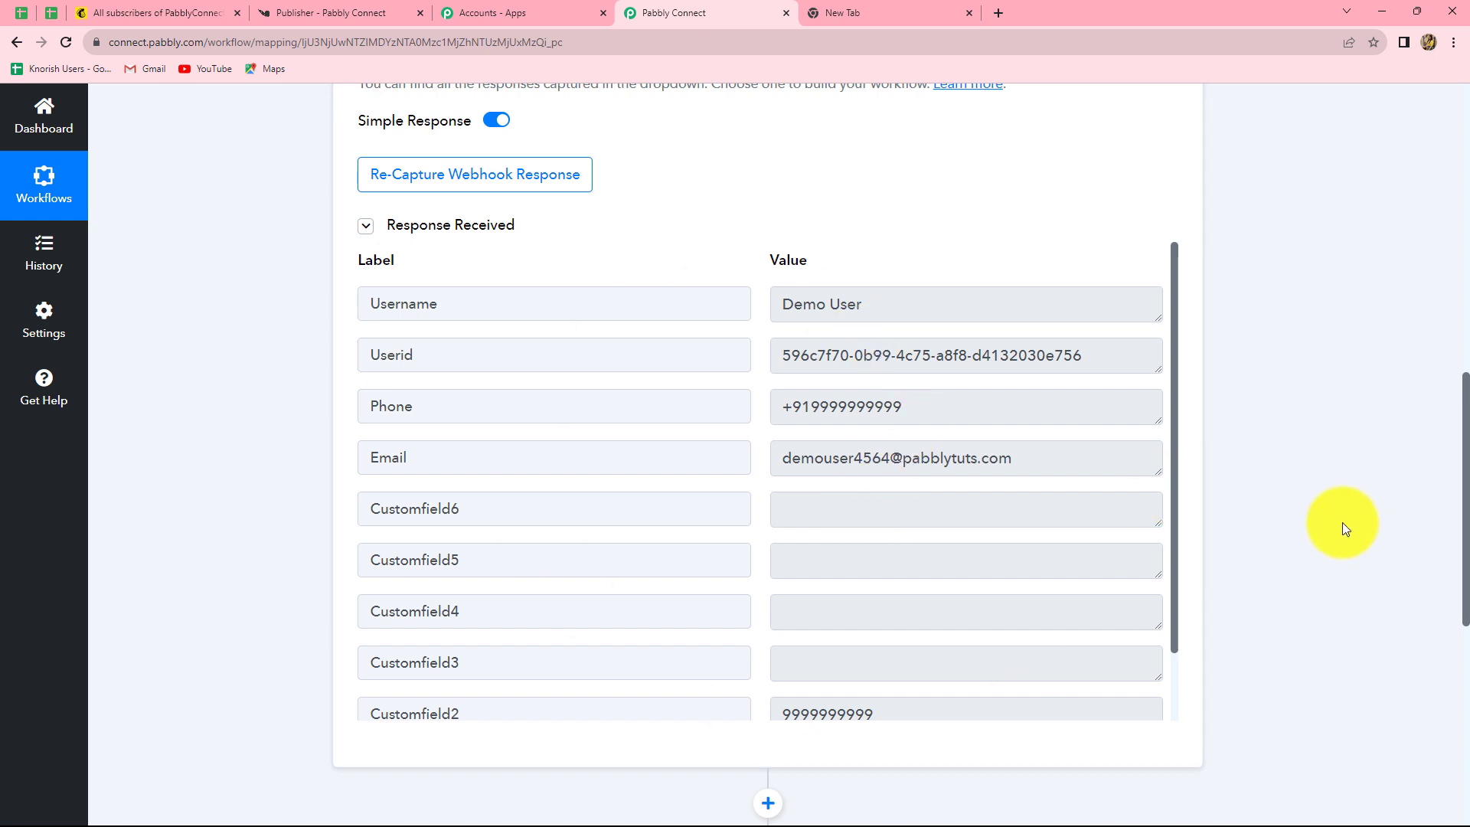
pyautogui.scroll(3, 1342, 523)
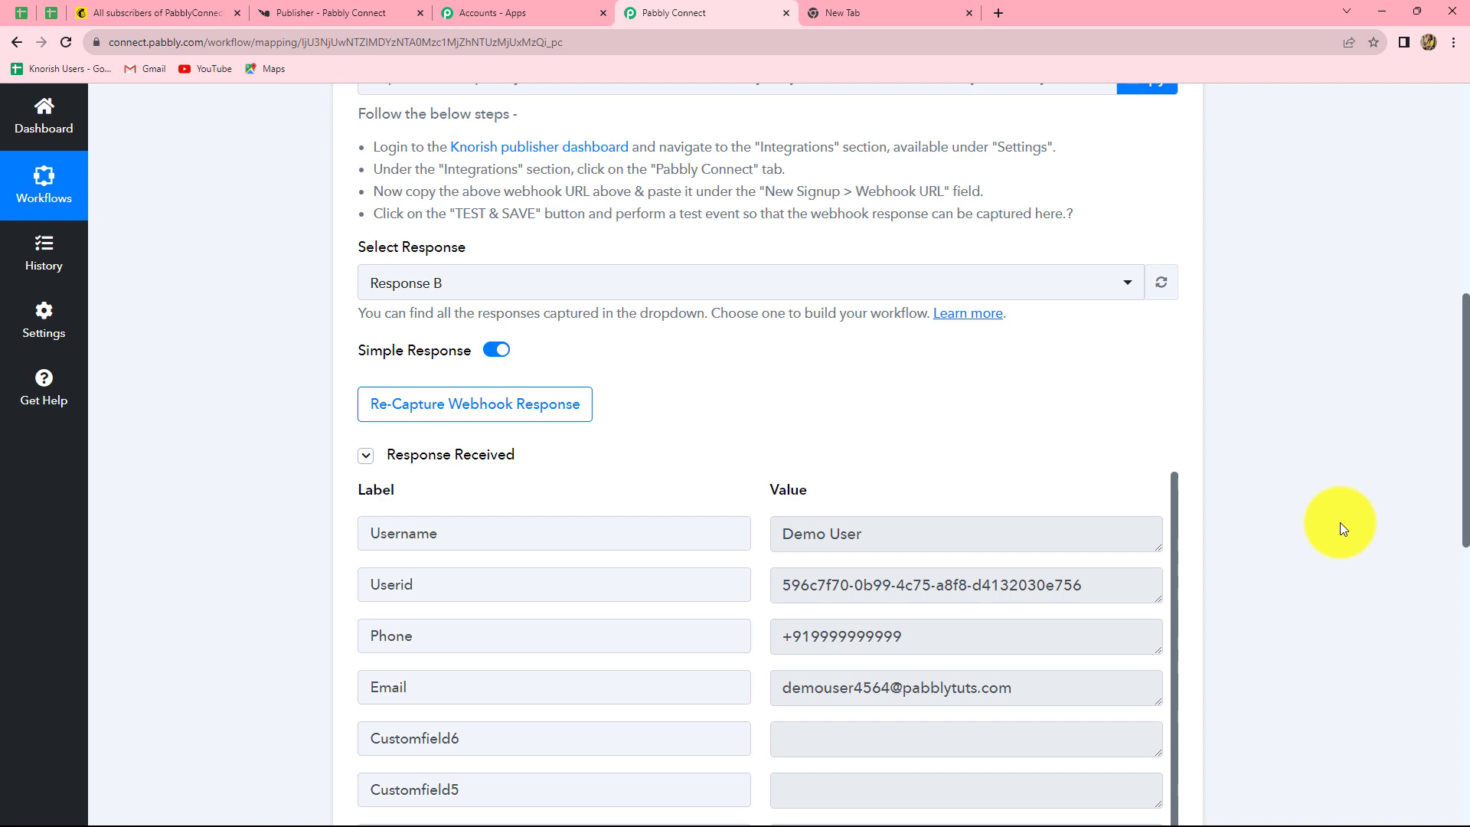
pyautogui.scroll(-5, 1376, 376)
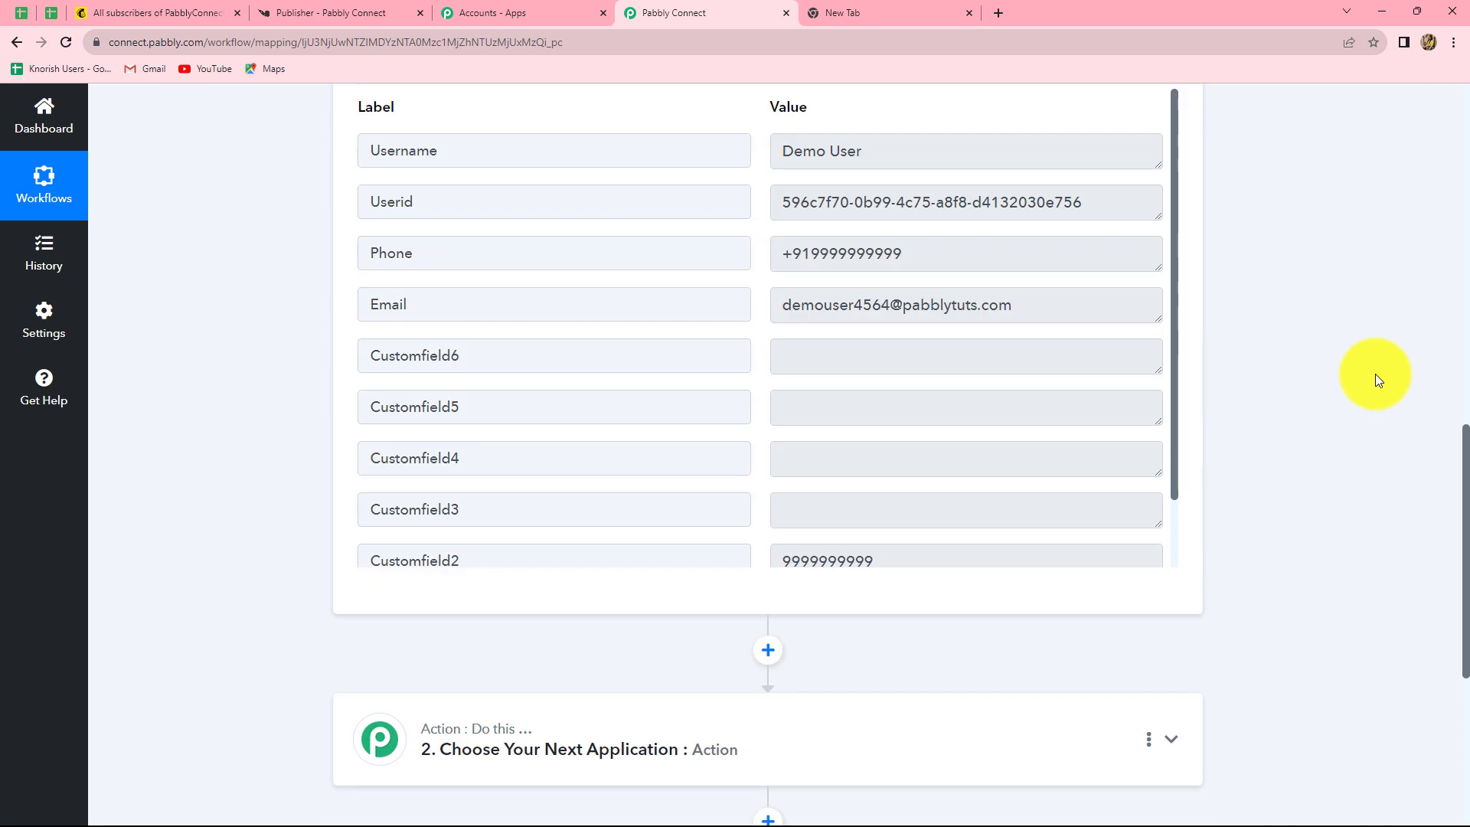
pyautogui.scroll(-3, 1375, 379)
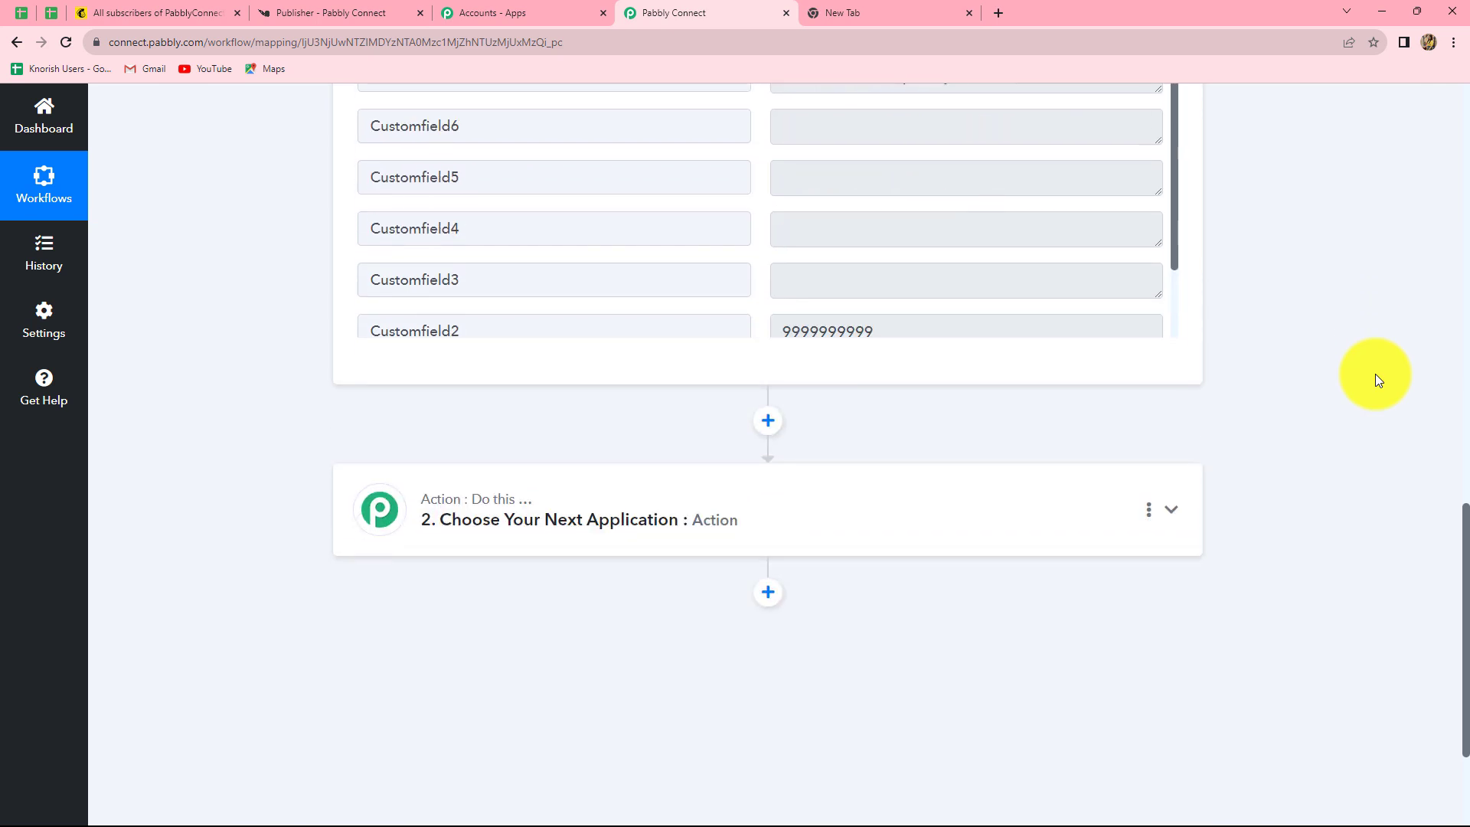
pyautogui.scroll(4, 1375, 374)
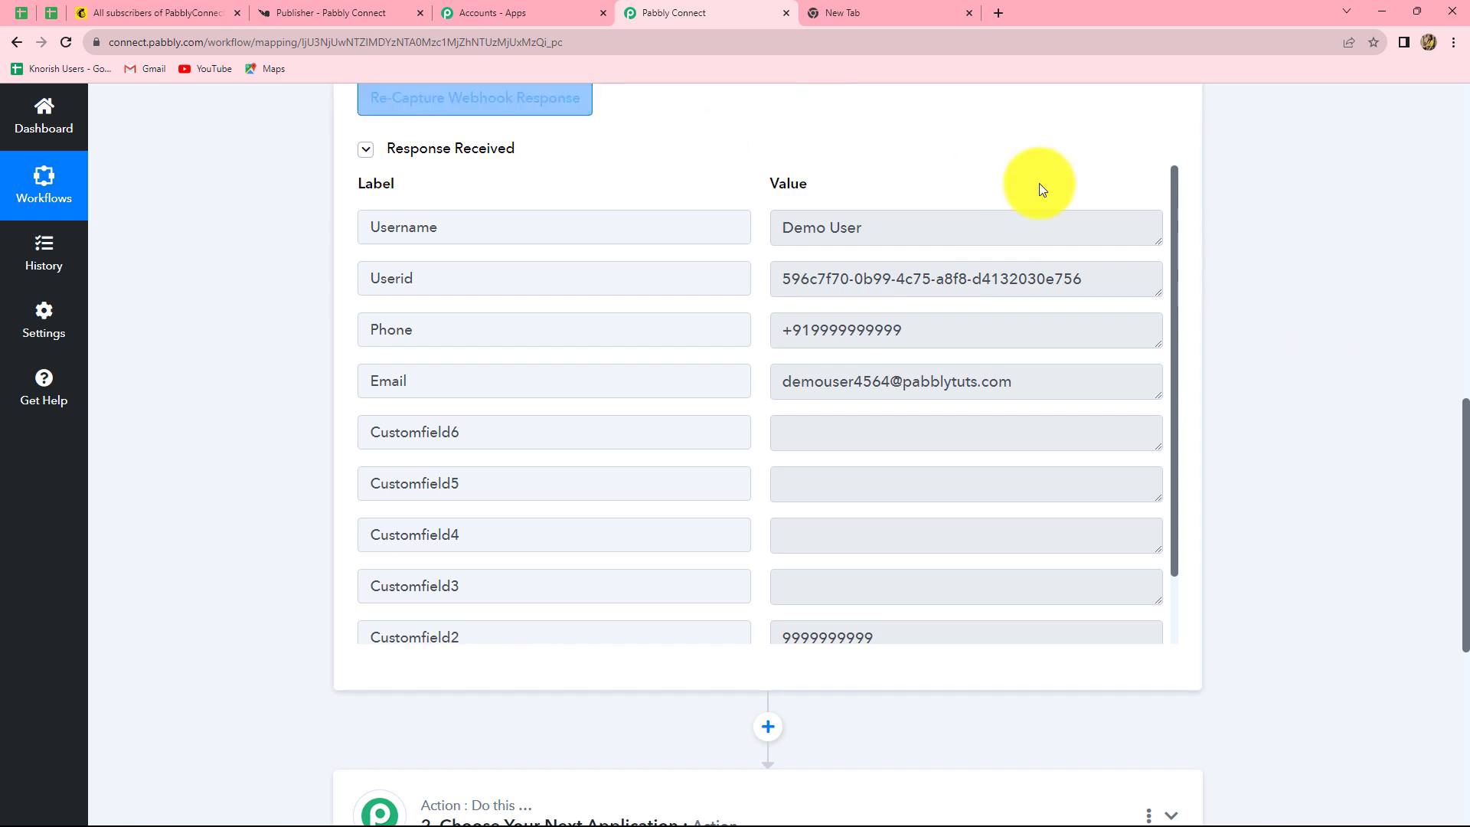
pyautogui.scroll(-4, 1376, 337)
pyautogui.scroll(-3, 1376, 336)
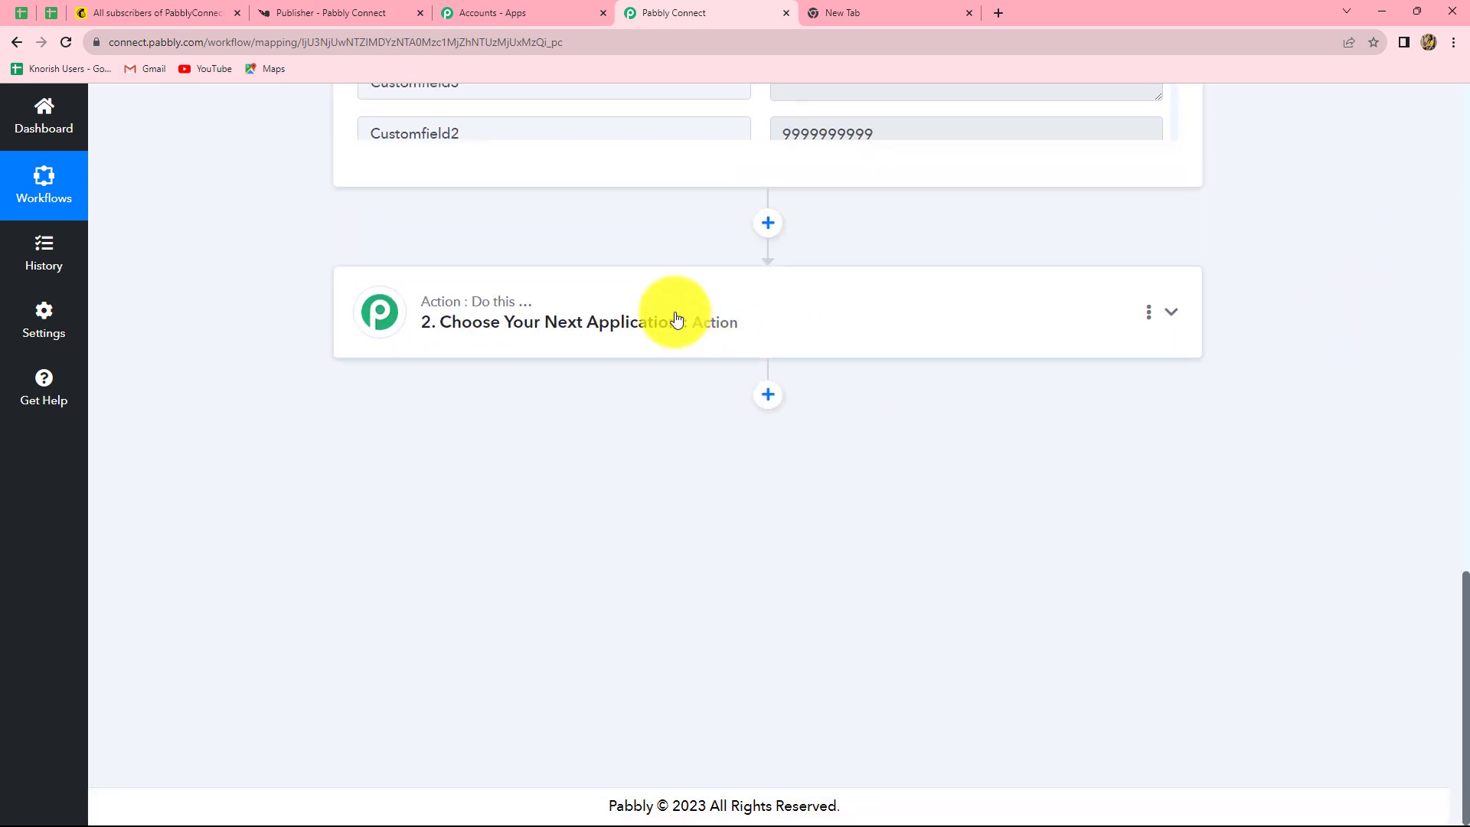
# Set the workflow's action app to Mailchimp with the action event Add New Member with Custom Fields.
pyautogui.click(673, 318)
pyautogui.click(403, 424)
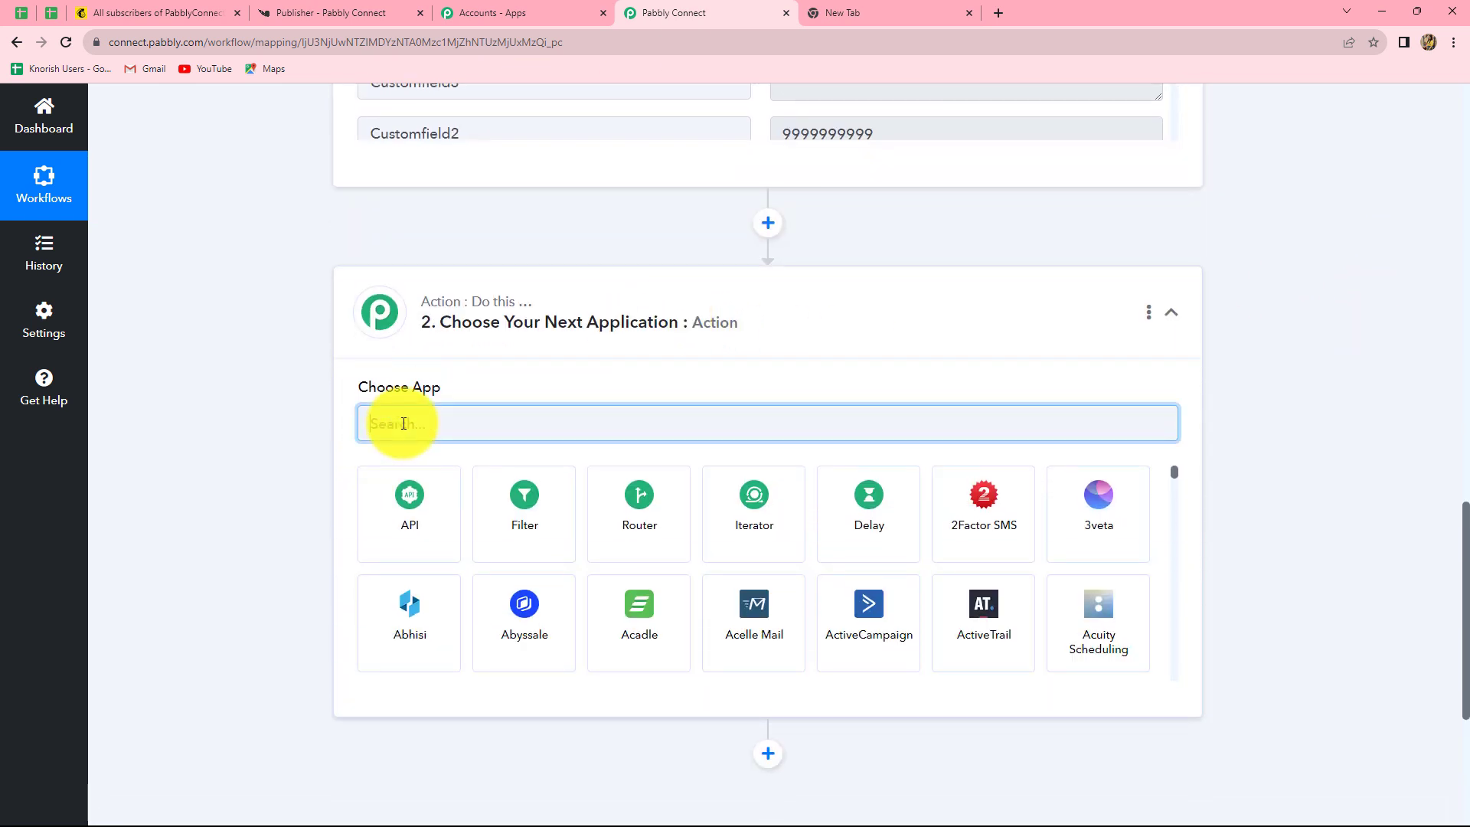
pyautogui.write('Mailchi')
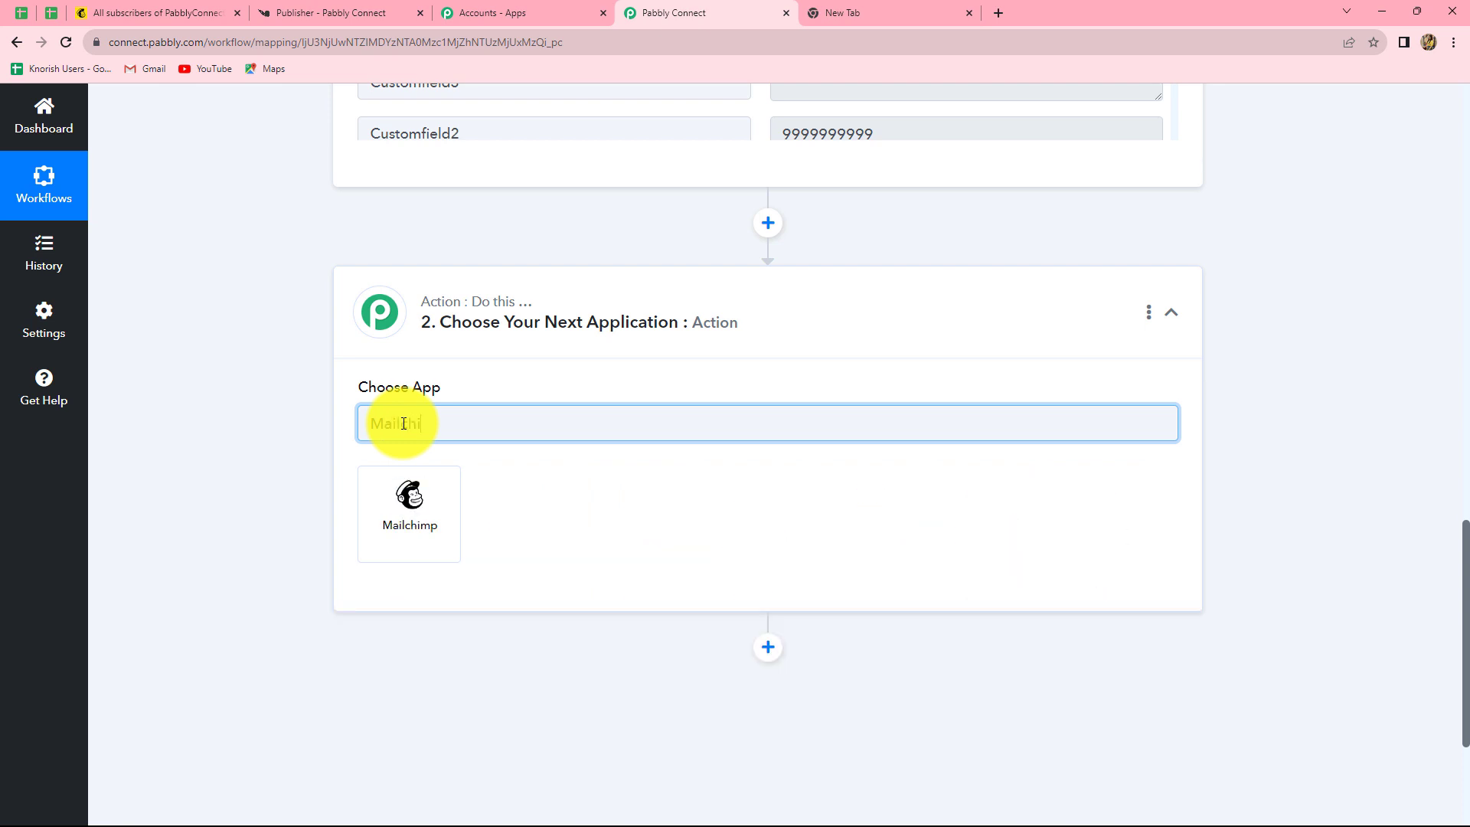
pyautogui.click(409, 536)
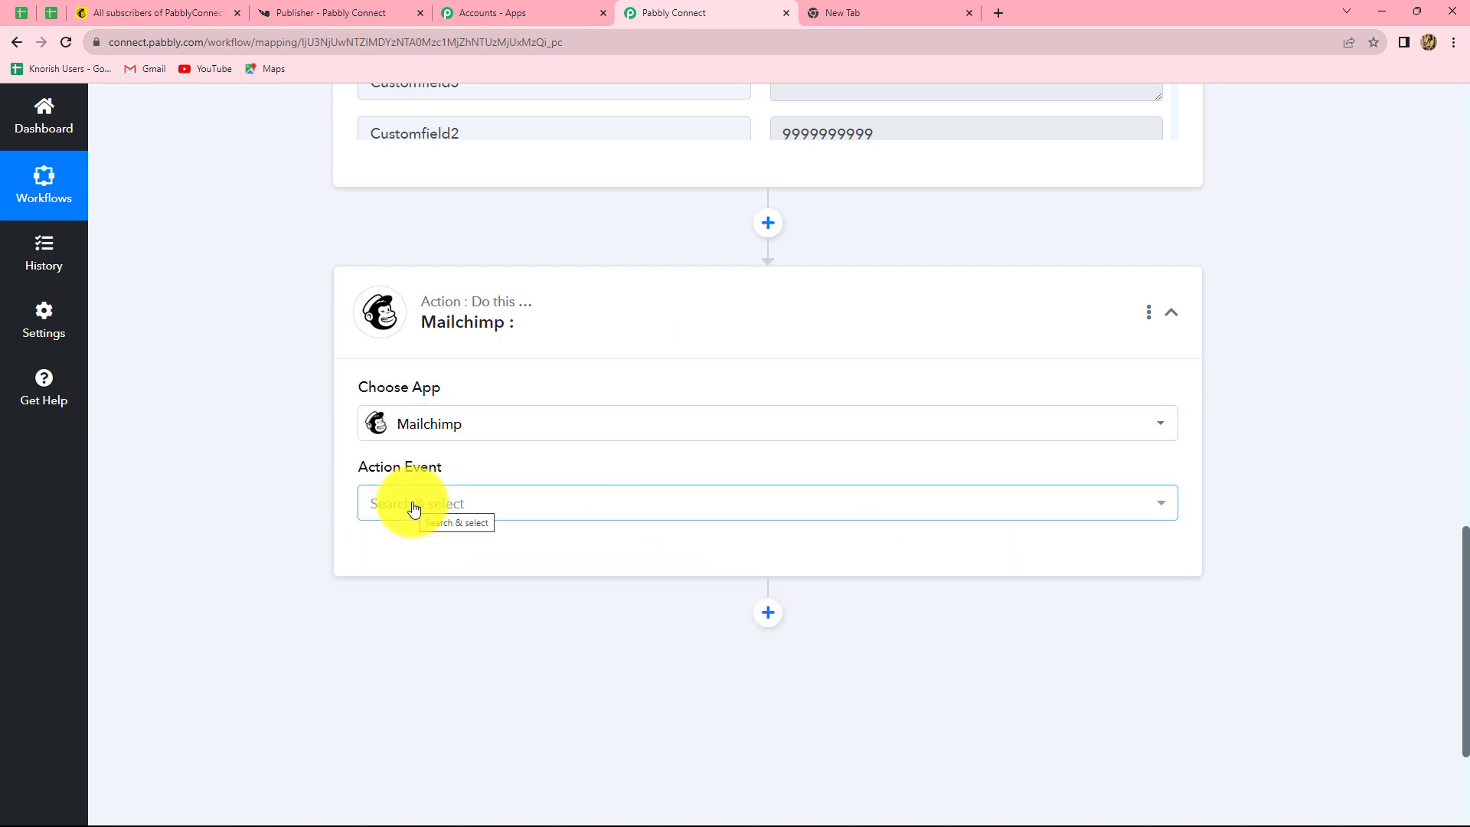
pyautogui.click(413, 506)
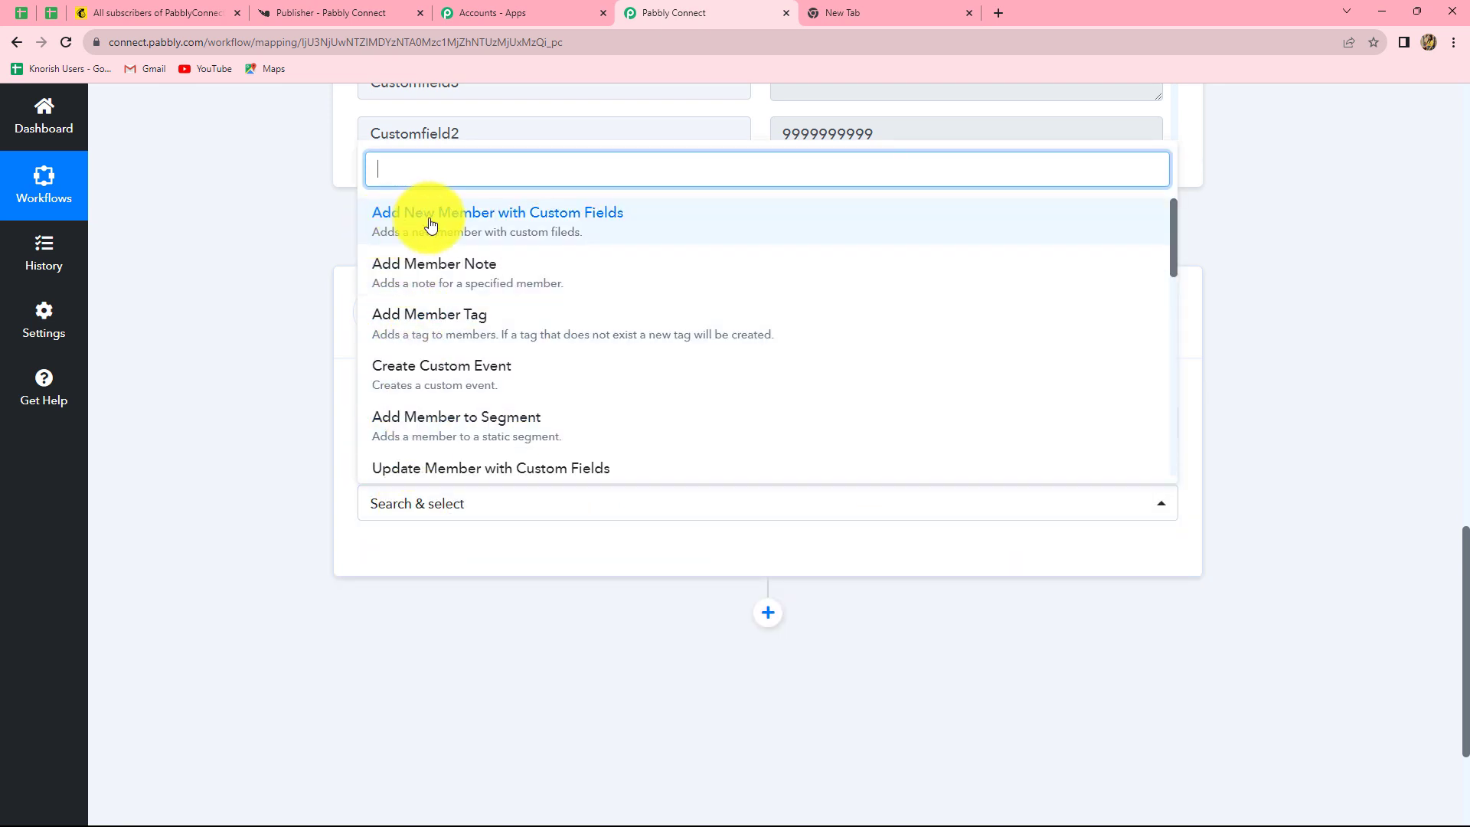
pyautogui.click(525, 227)
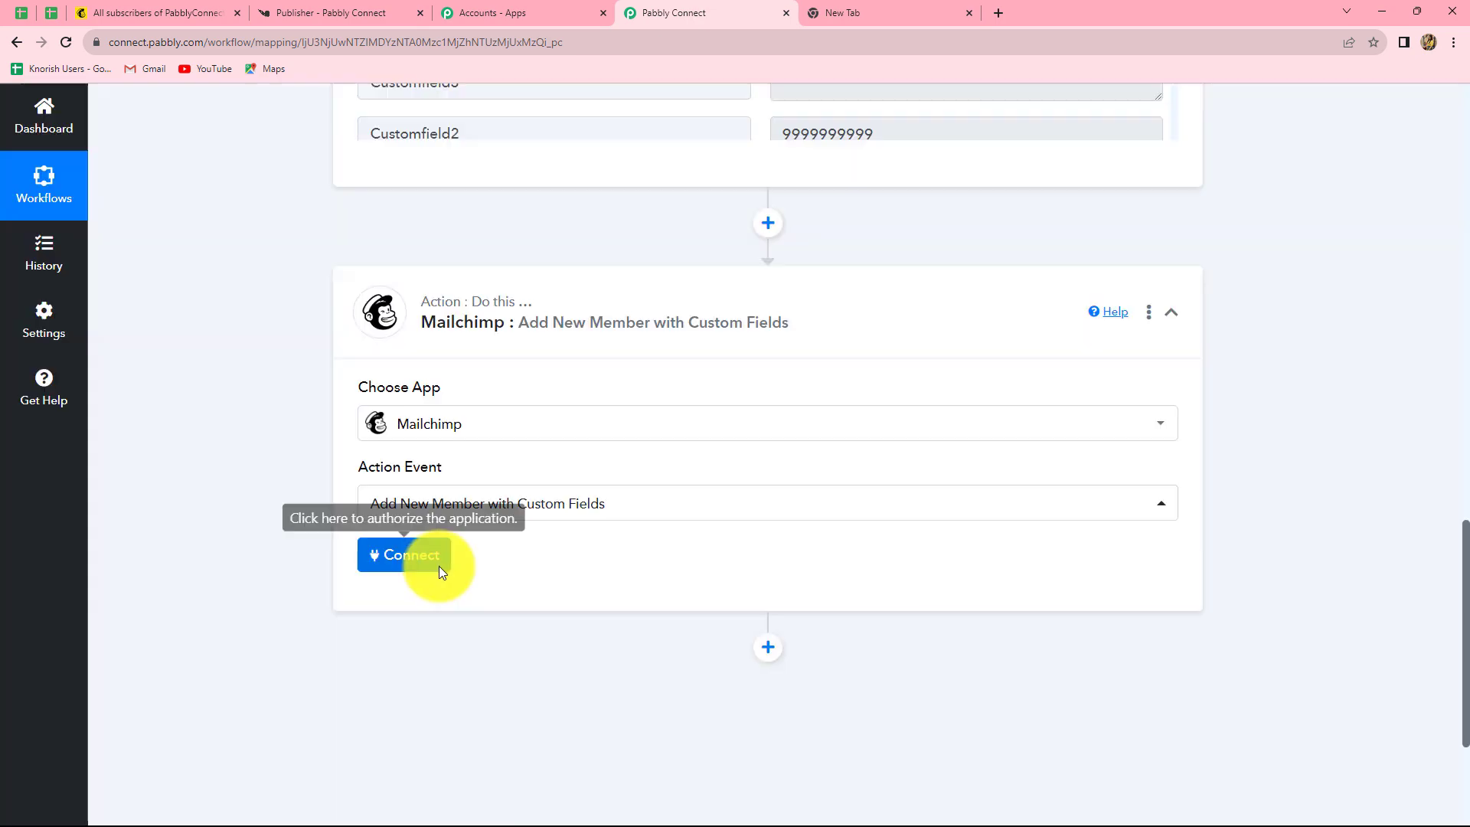
# Start adding a new Mailchimp connection for the action and read the hint for its Data Center value.
pyautogui.click(440, 570)
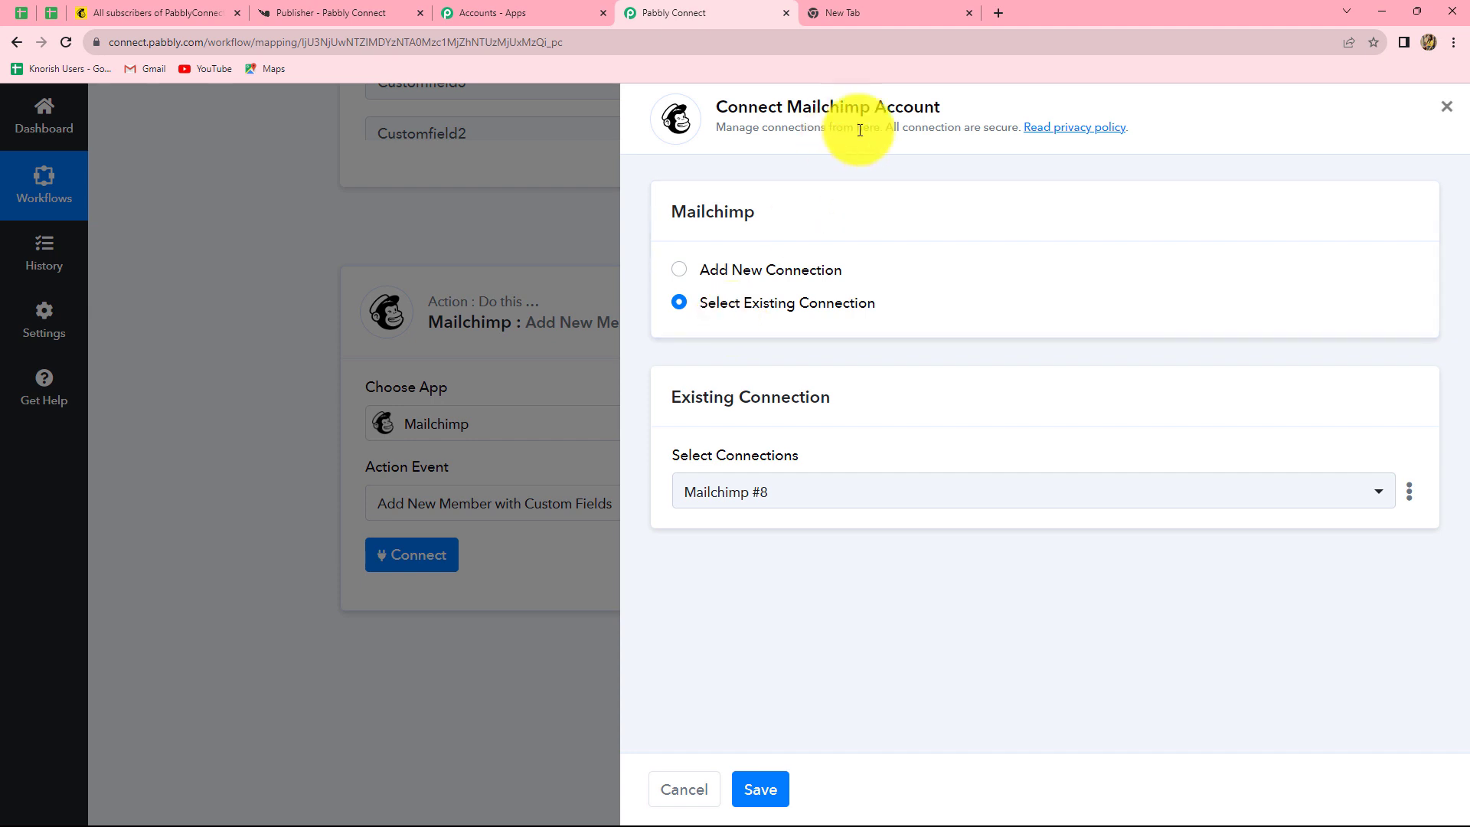
pyautogui.click(679, 271)
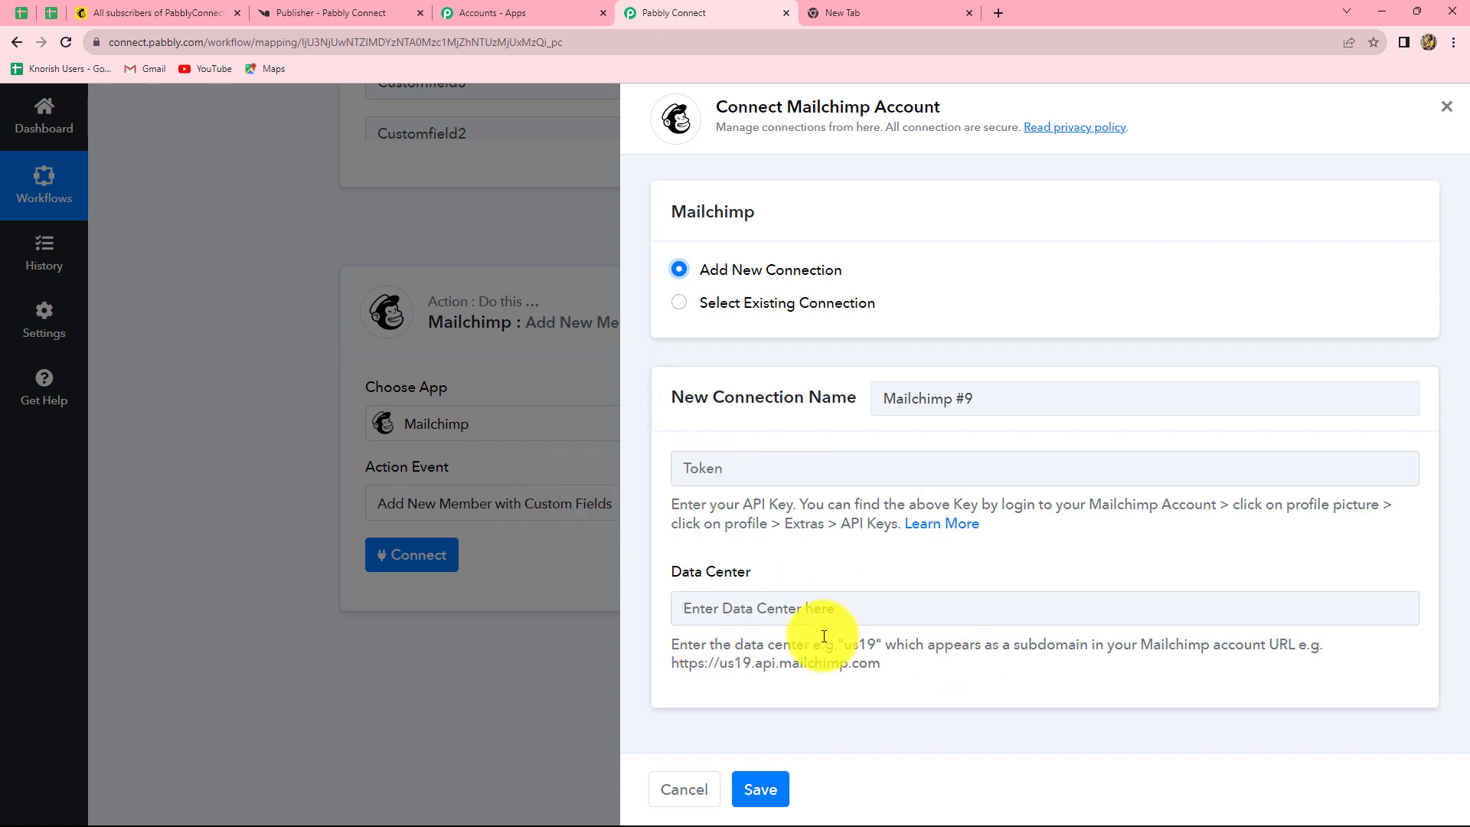
pyautogui.click(734, 610)
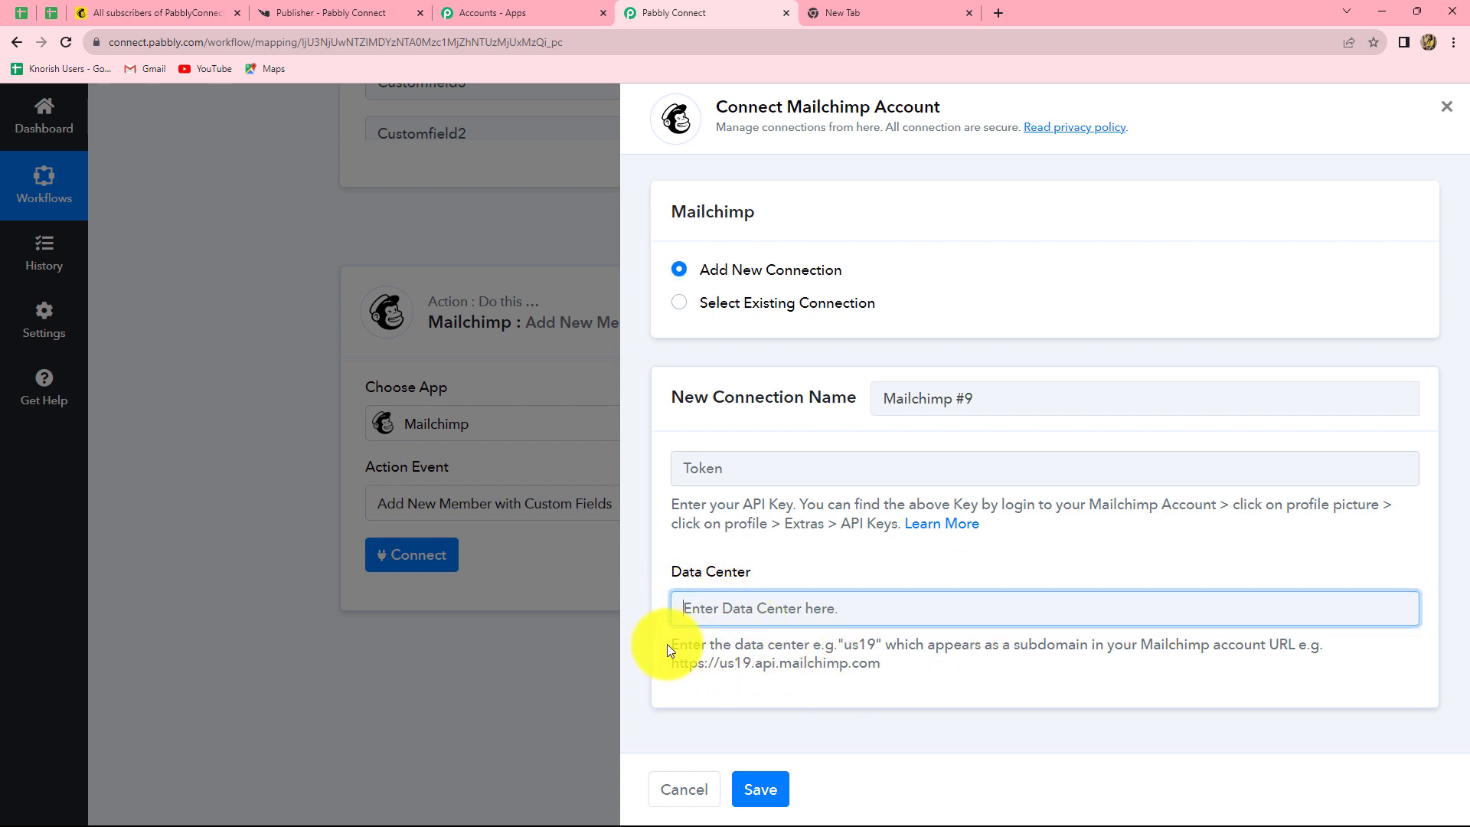
pyautogui.moveTo(673, 643); pyautogui.dragTo(880, 677)
pyautogui.click(917, 674)
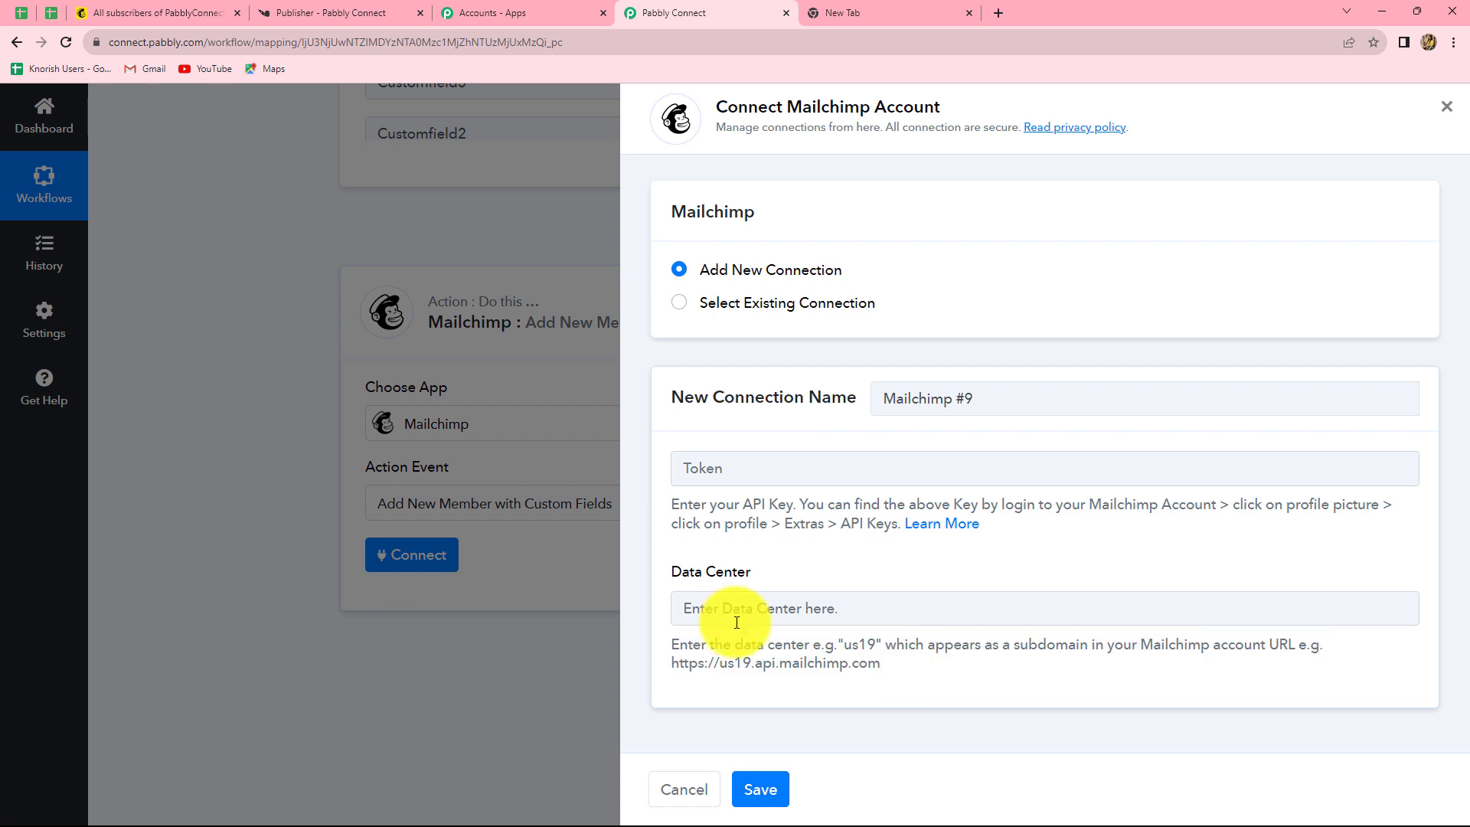
# Find the data center in the Mailchimp account's URL and enter us6 as the new connection's Data Center.
pyautogui.click(151, 10)
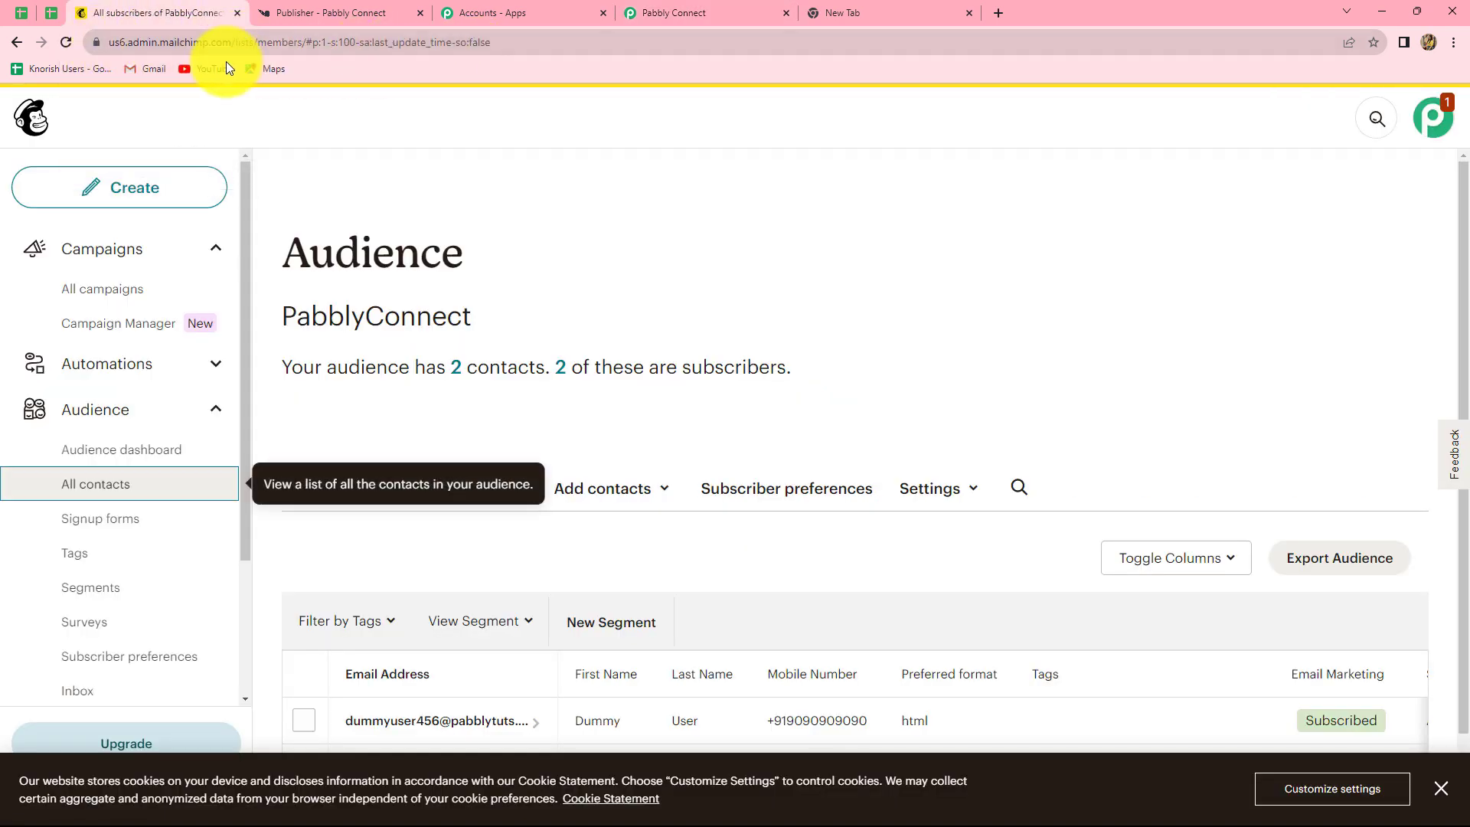
pyautogui.click(111, 39)
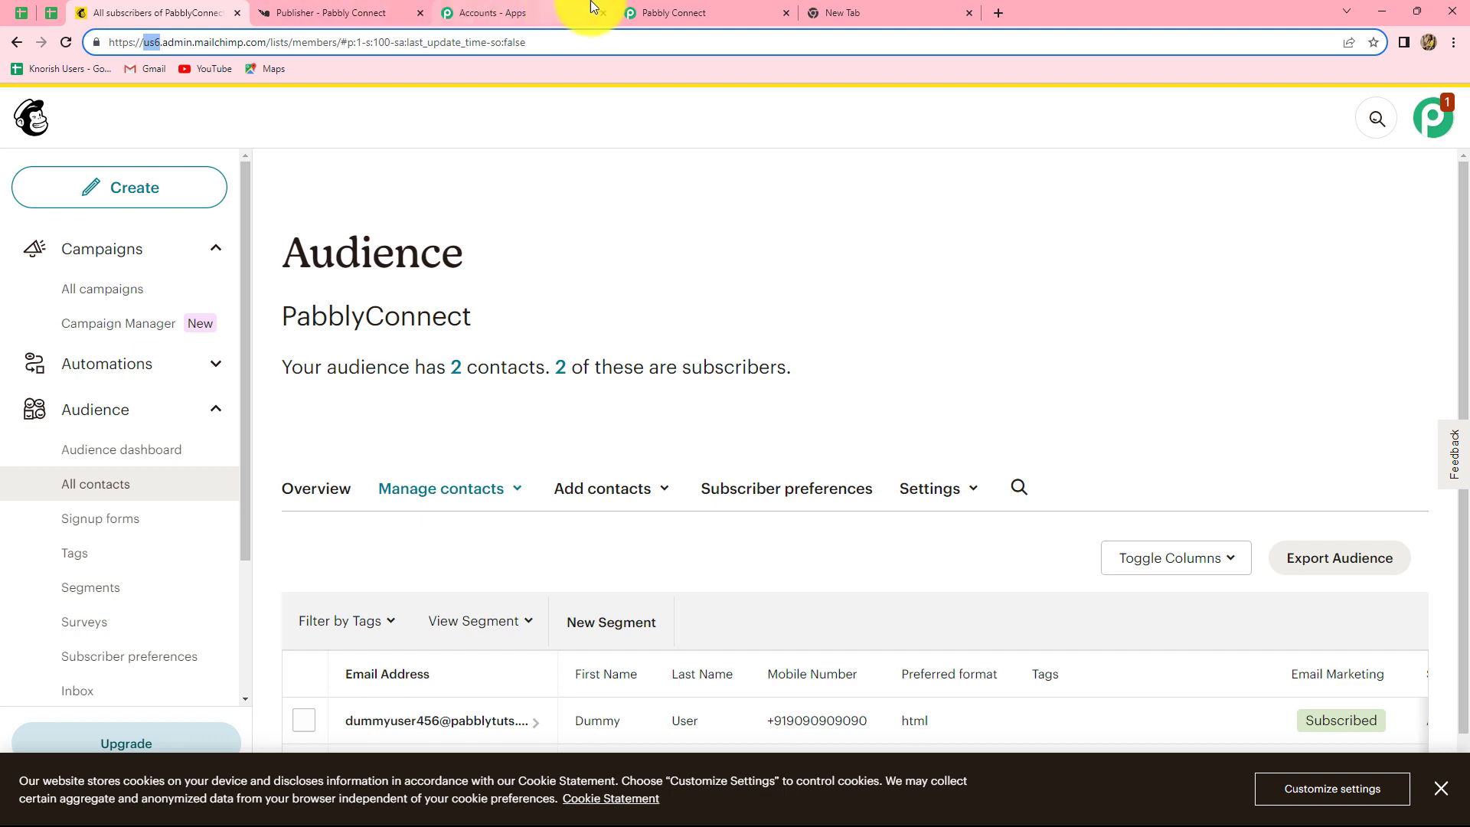
pyautogui.click(658, 13)
pyautogui.click(718, 613)
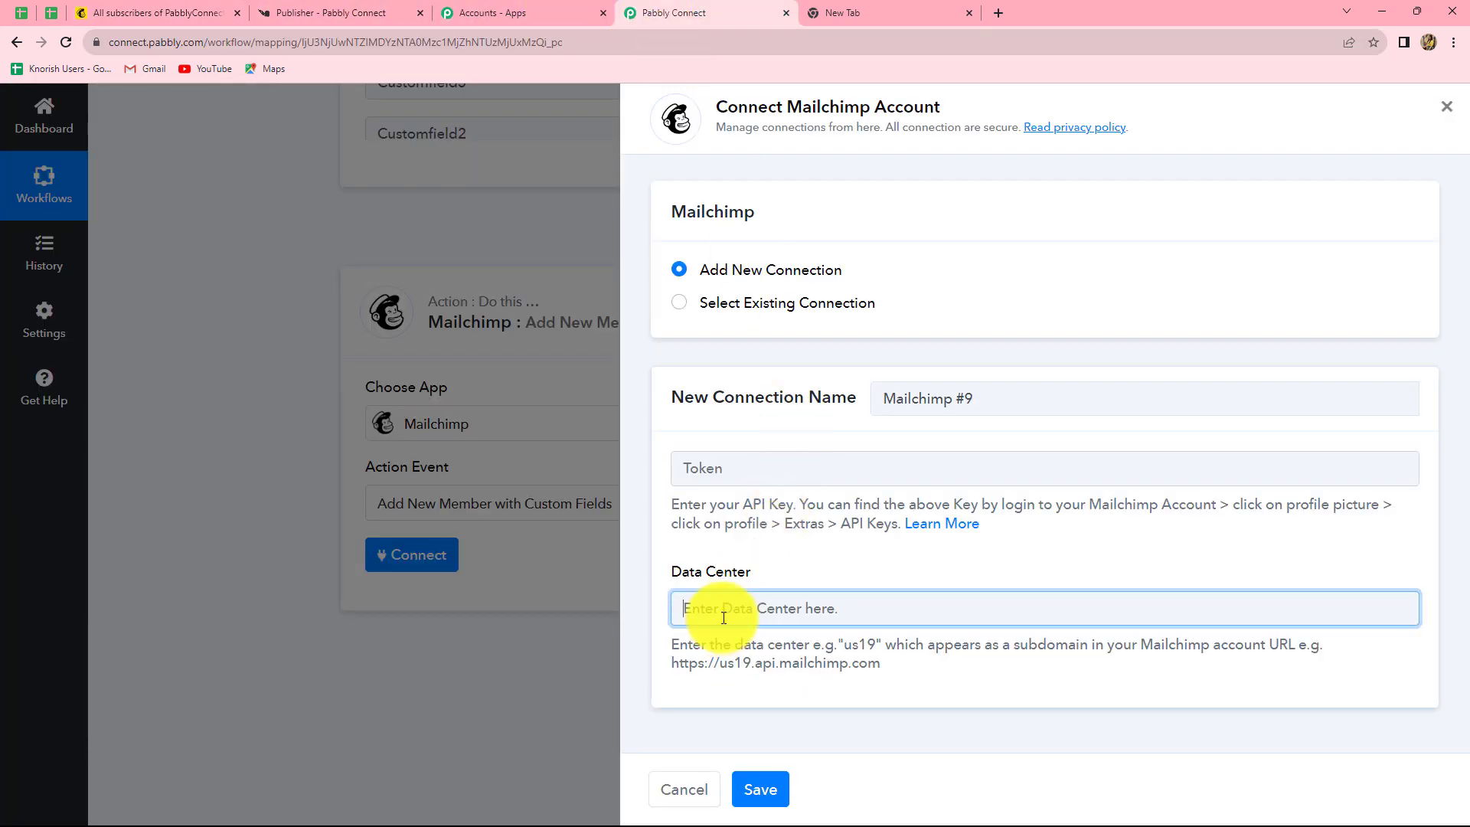
pyautogui.write('us6')
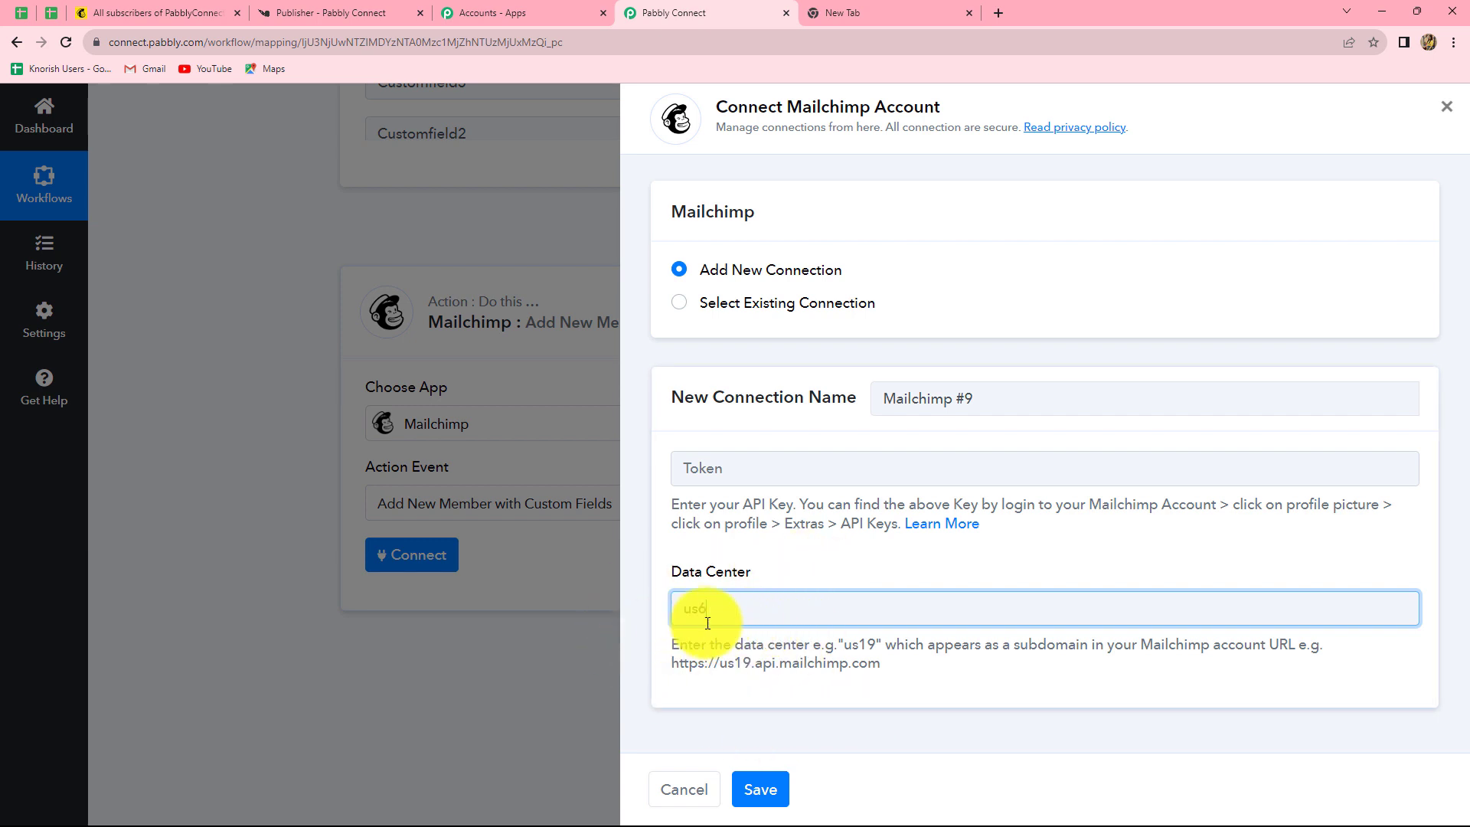
# Check the connection's Token field, then open the API keys page under the Mailchimp profile's Extras and look through the existing keys.
pyautogui.click(712, 472)
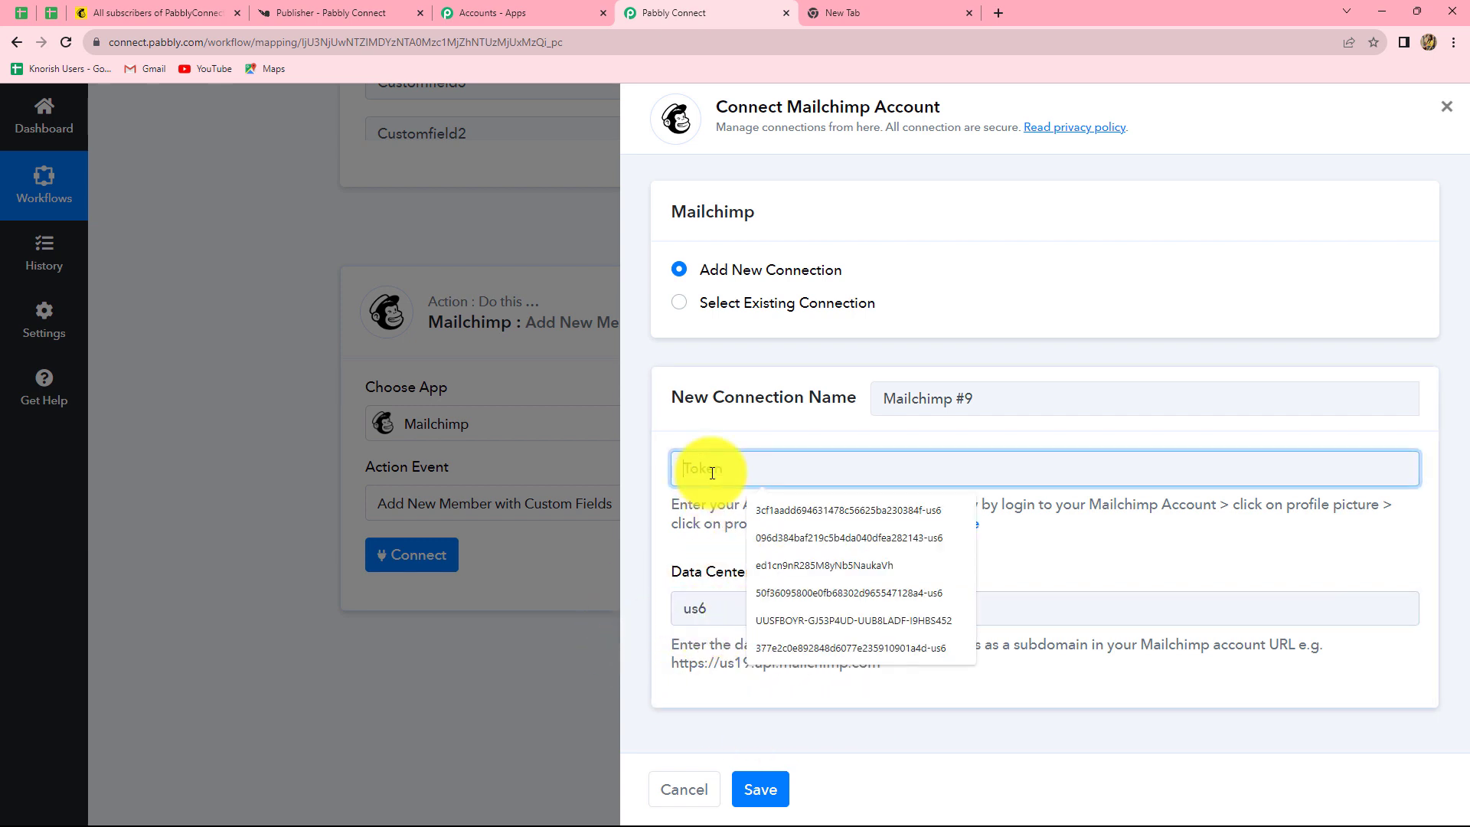
pyautogui.click(1052, 554)
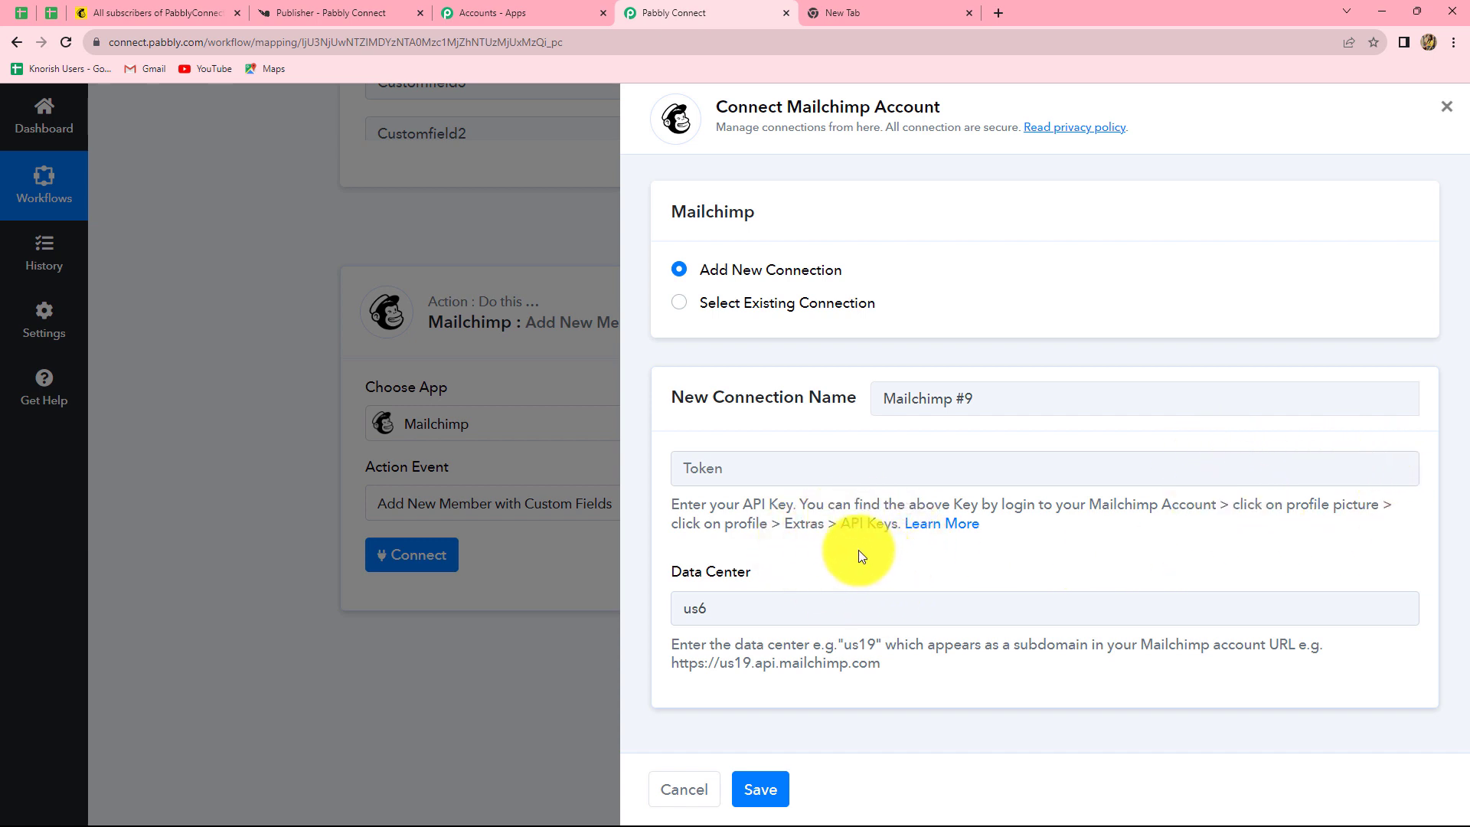
pyautogui.click(144, 9)
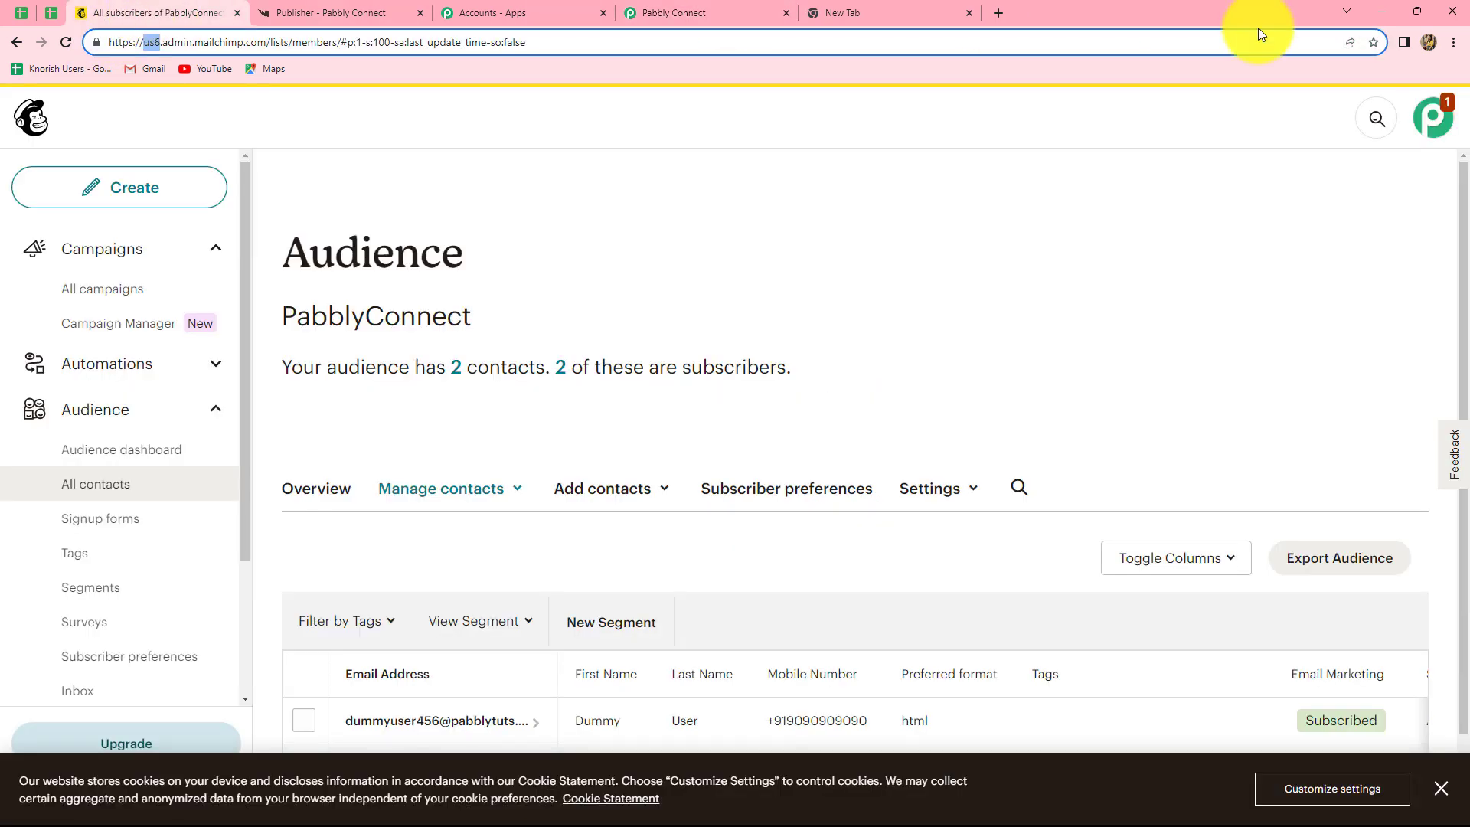
pyautogui.click(1443, 121)
pyautogui.click(1196, 263)
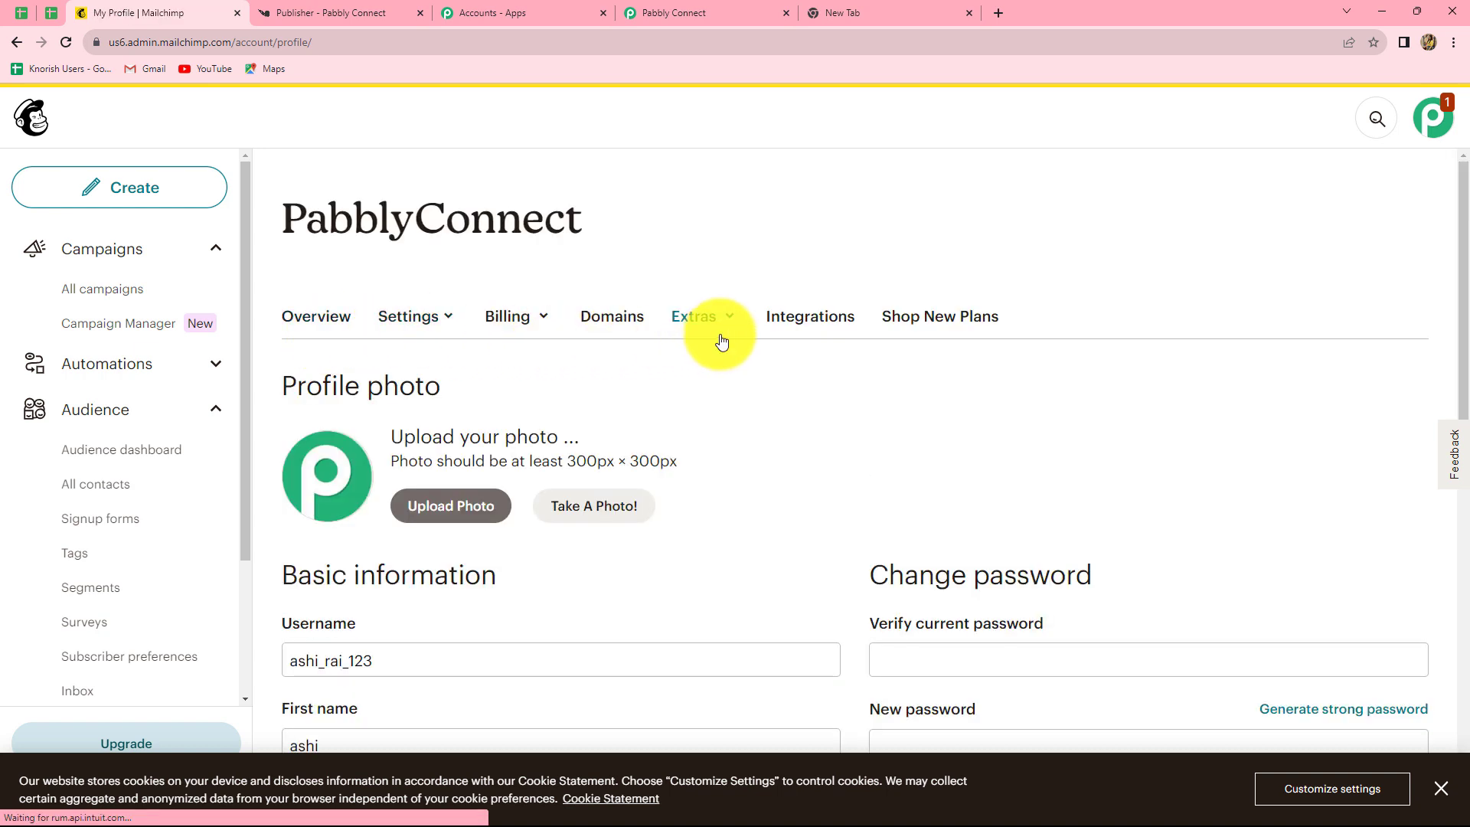
pyautogui.click(731, 319)
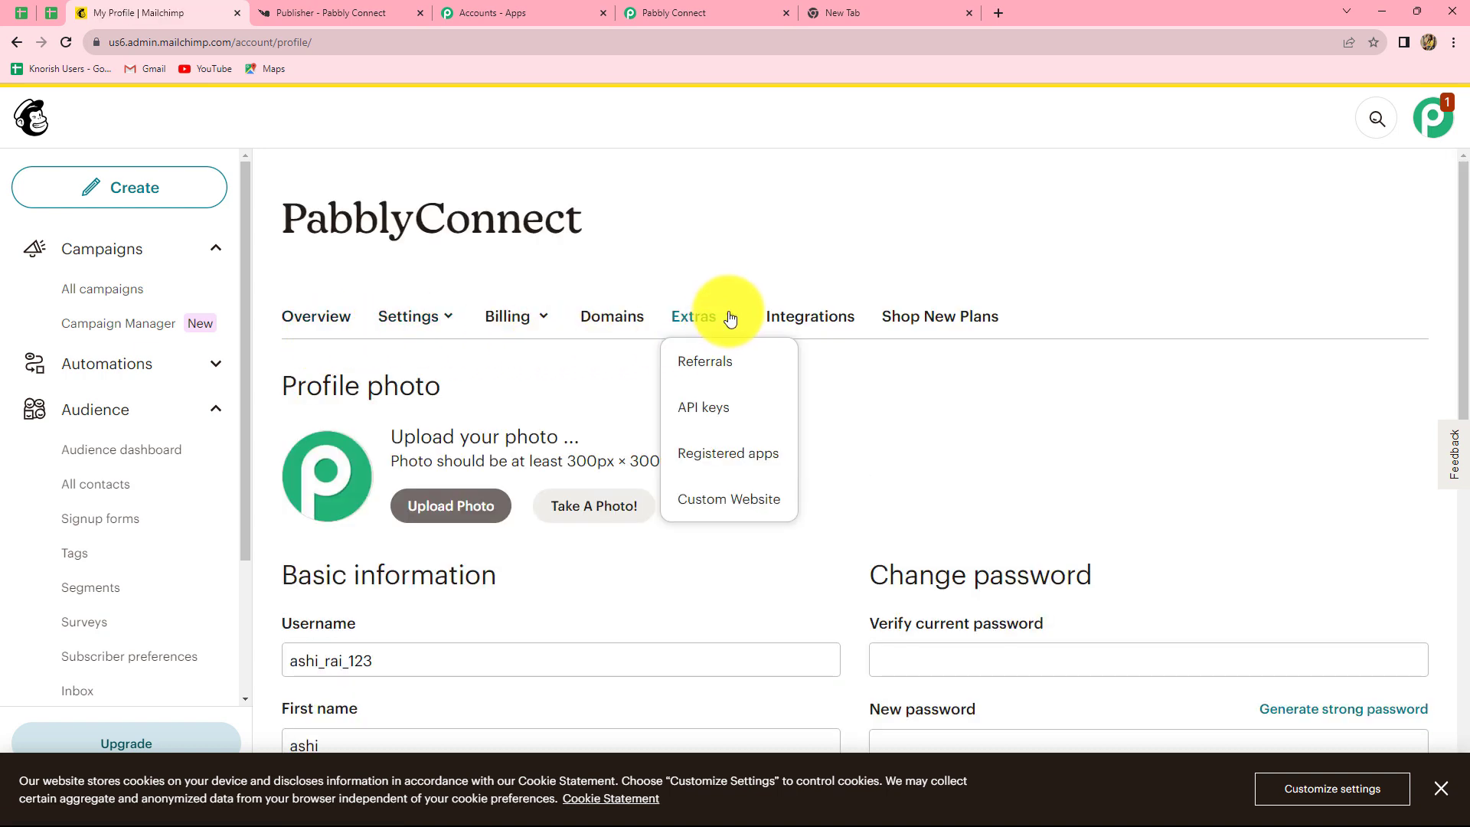
pyautogui.click(711, 412)
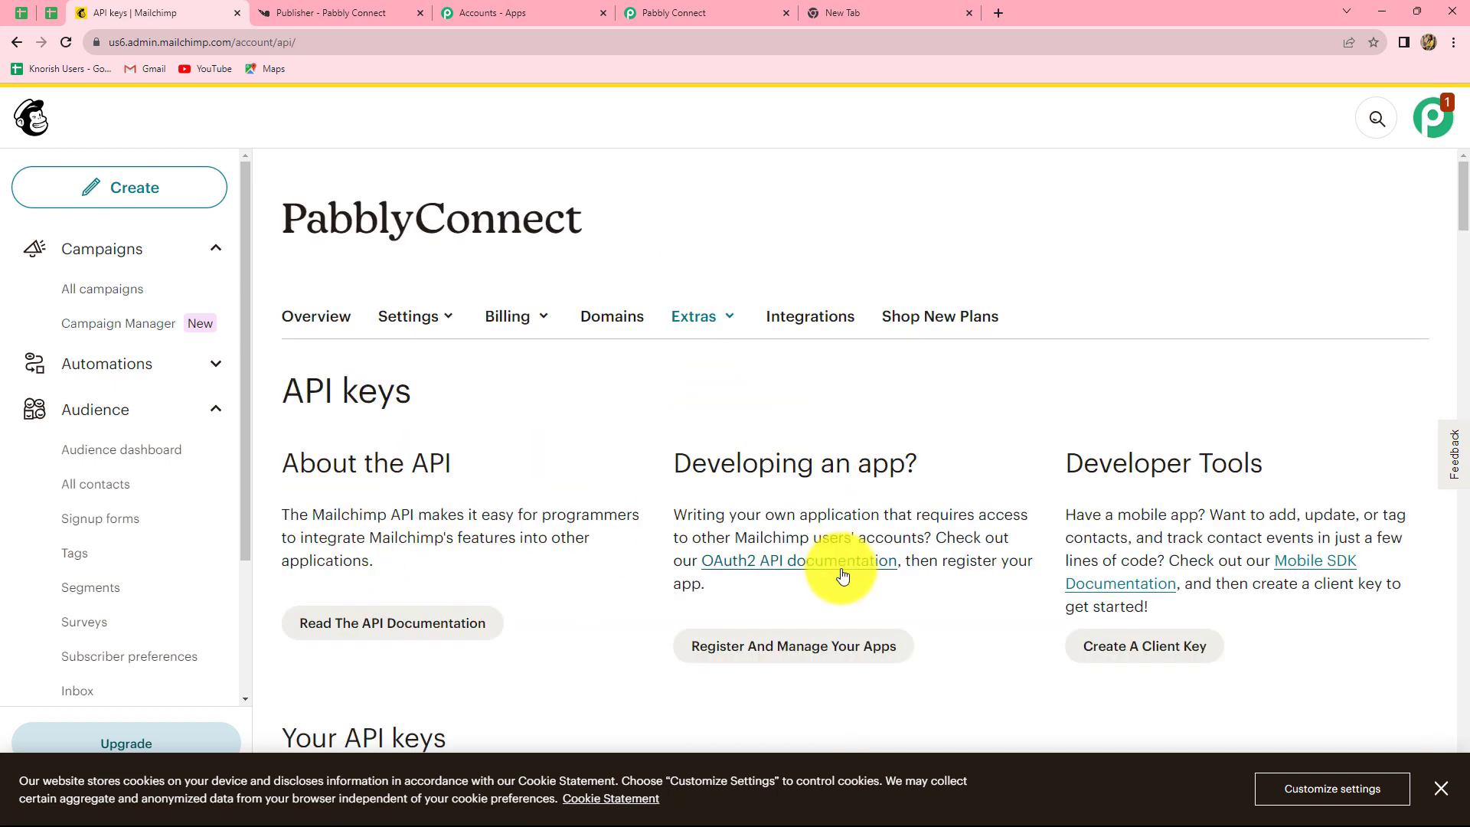
pyautogui.scroll(-10, 713, 674)
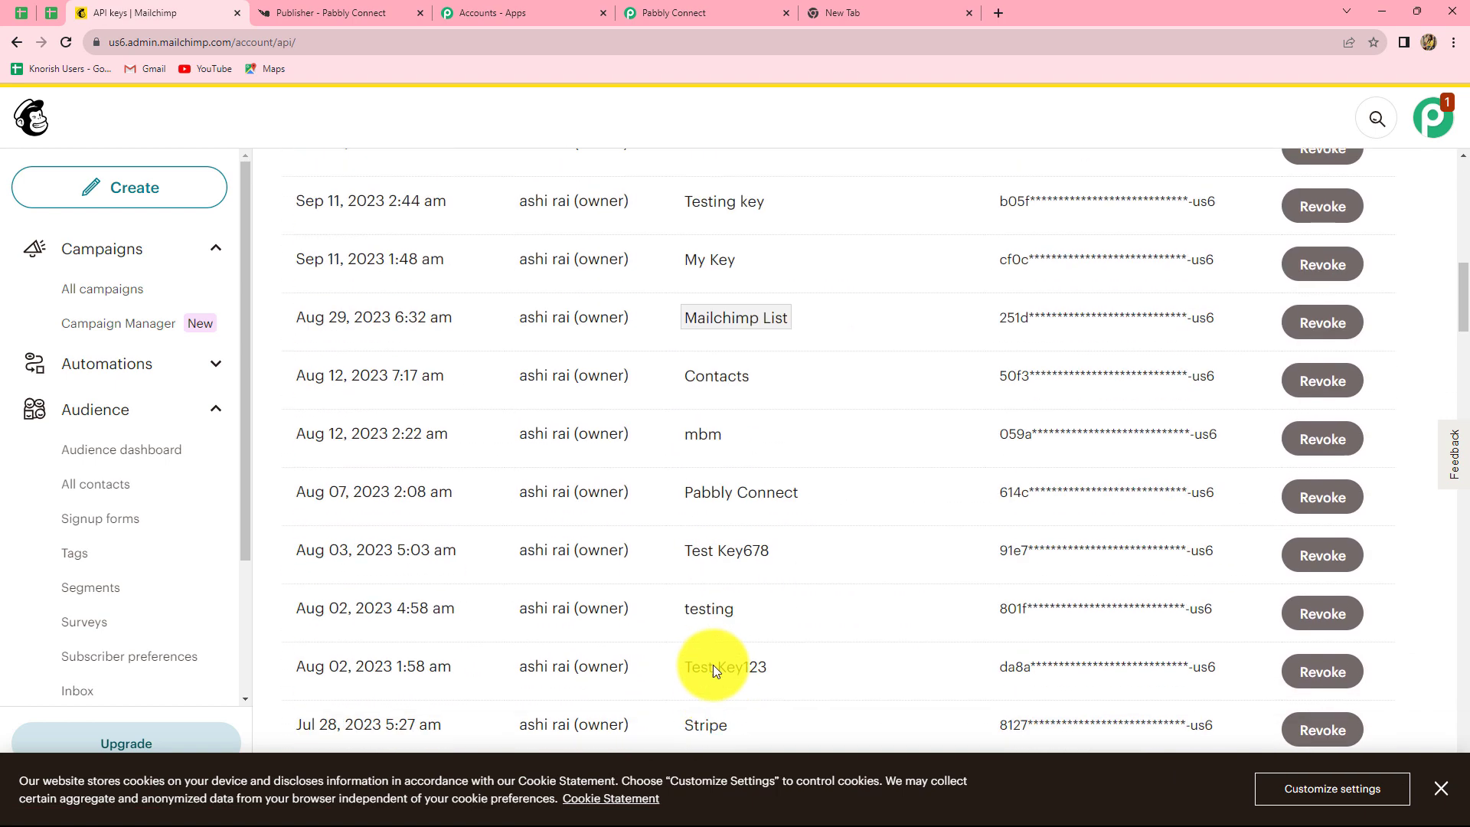
# Generate a new Mailchimp API key named Test Key and copy the generated key.
pyautogui.scroll(-20, 713, 669)
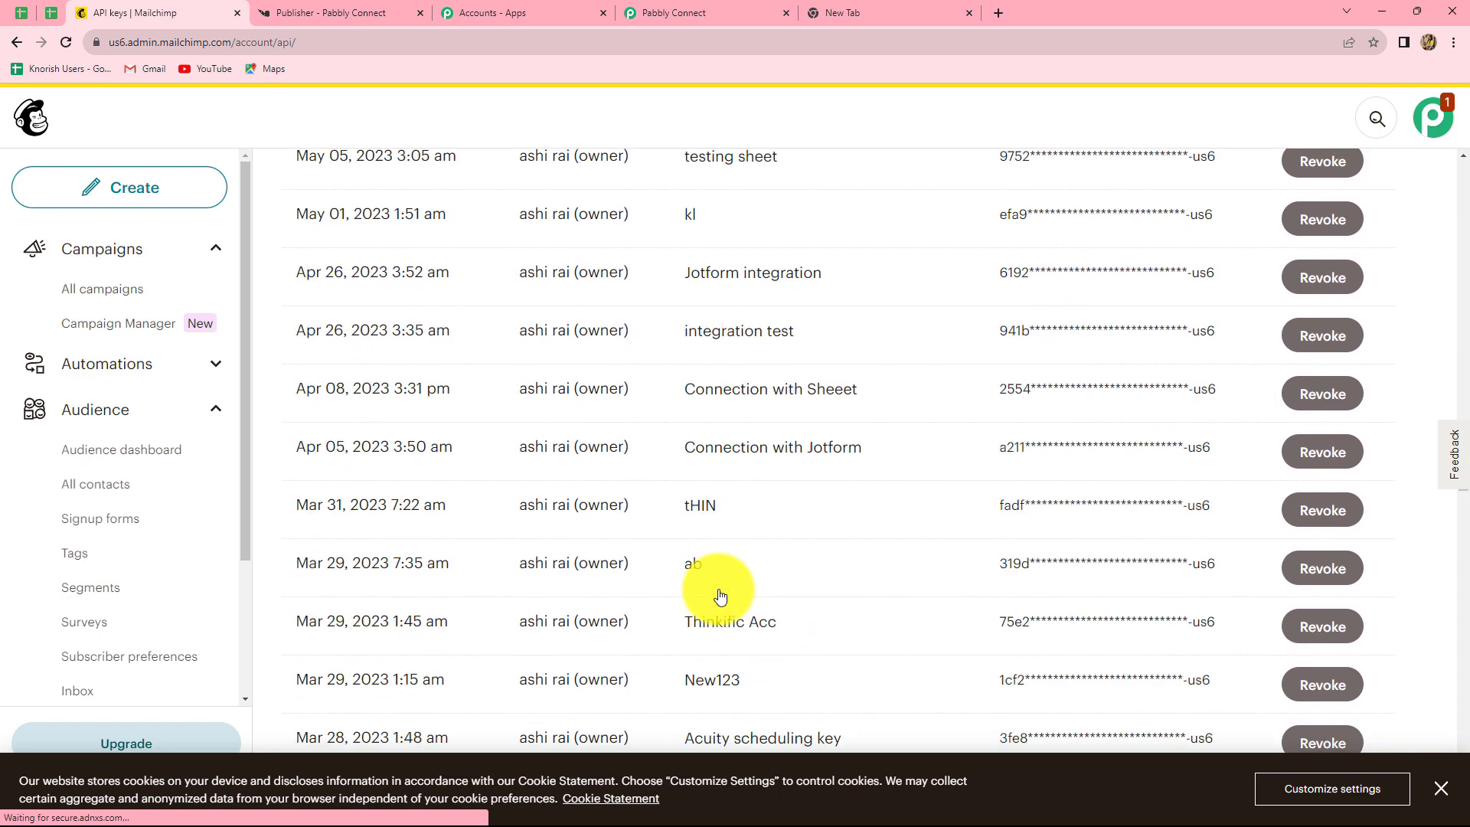
pyautogui.scroll(-20, 720, 597)
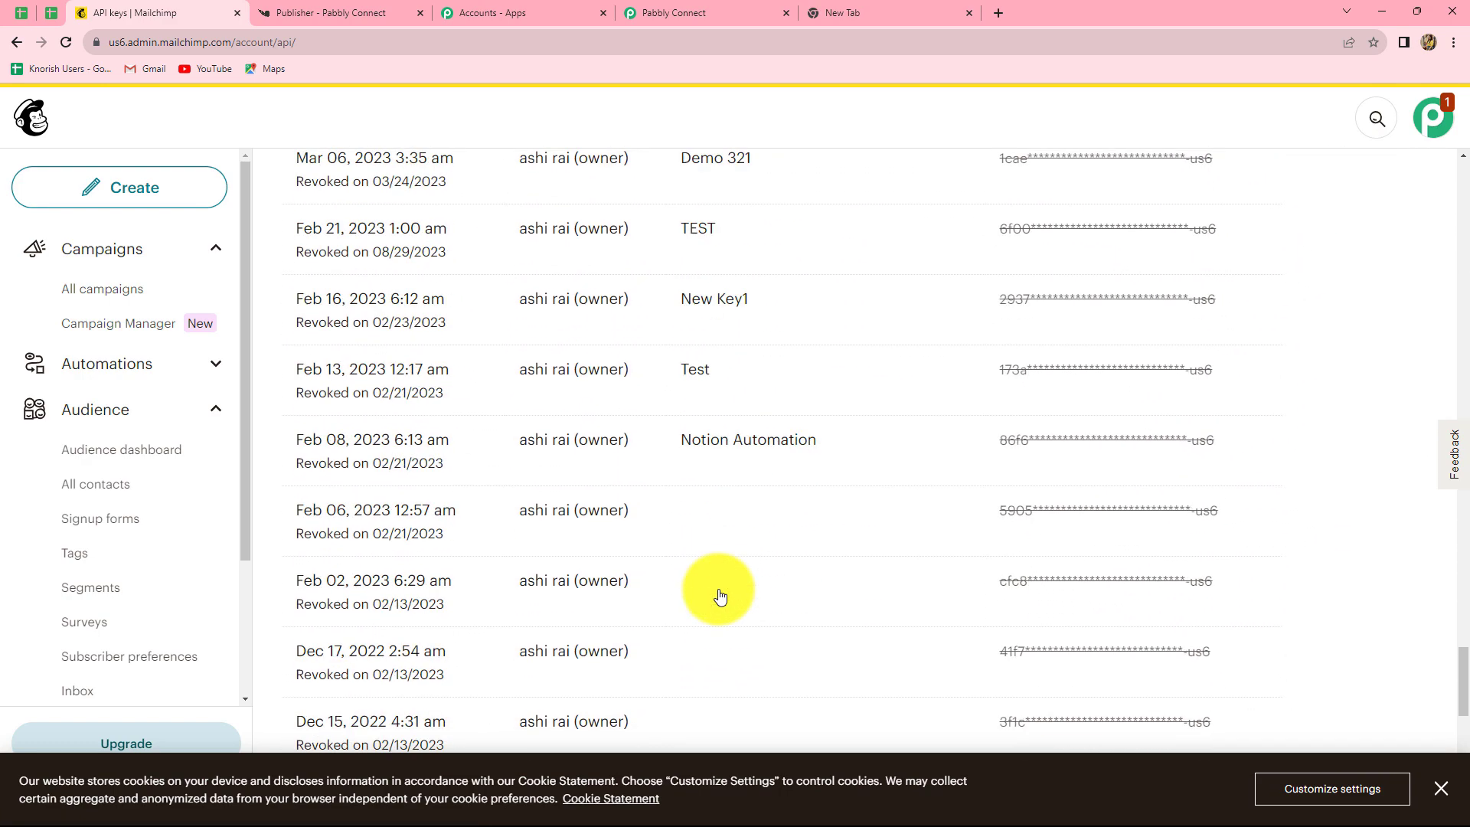
pyautogui.scroll(-12, 718, 594)
pyautogui.scroll(2, 715, 590)
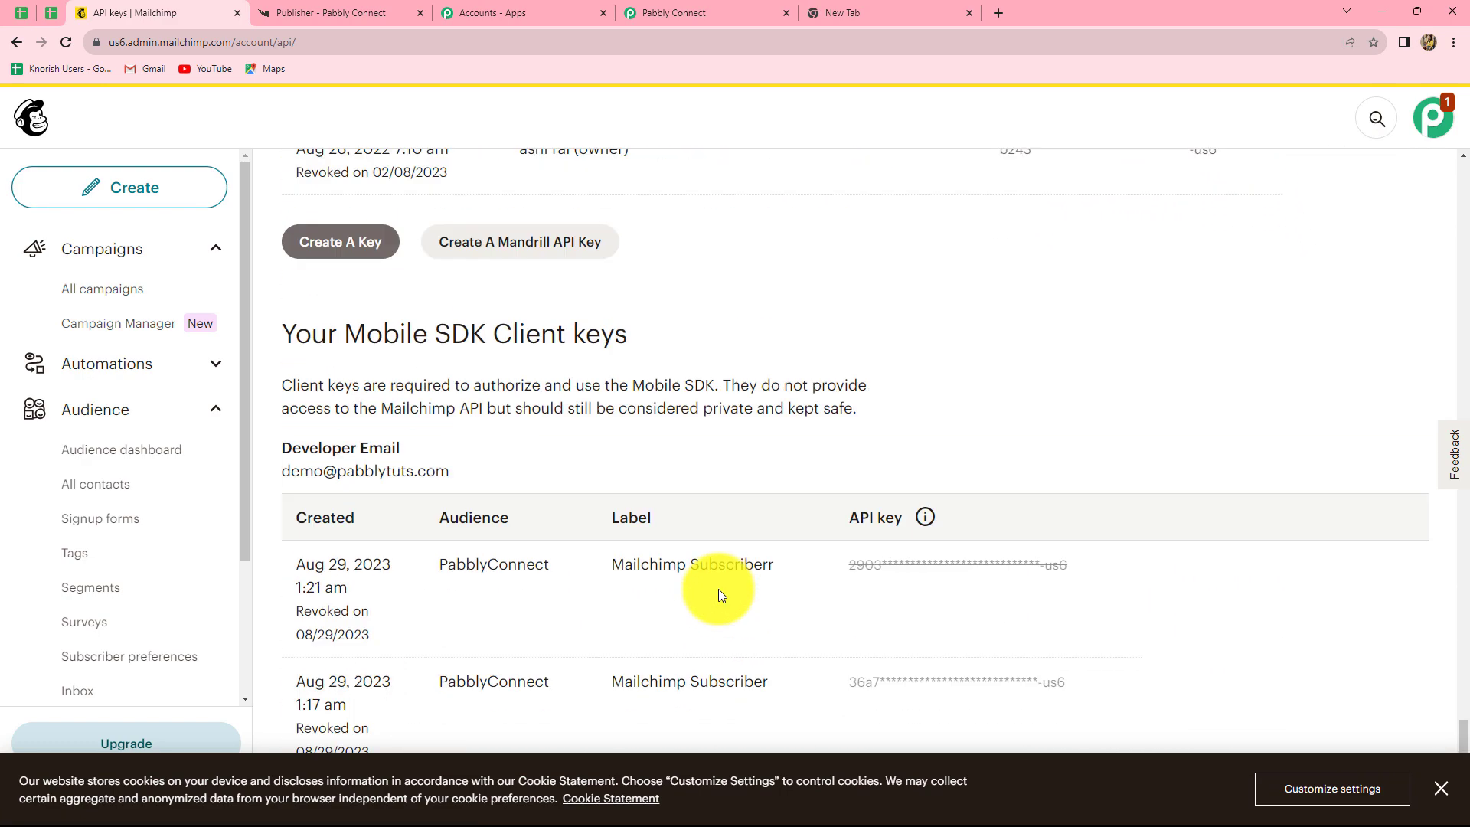
pyautogui.click(331, 249)
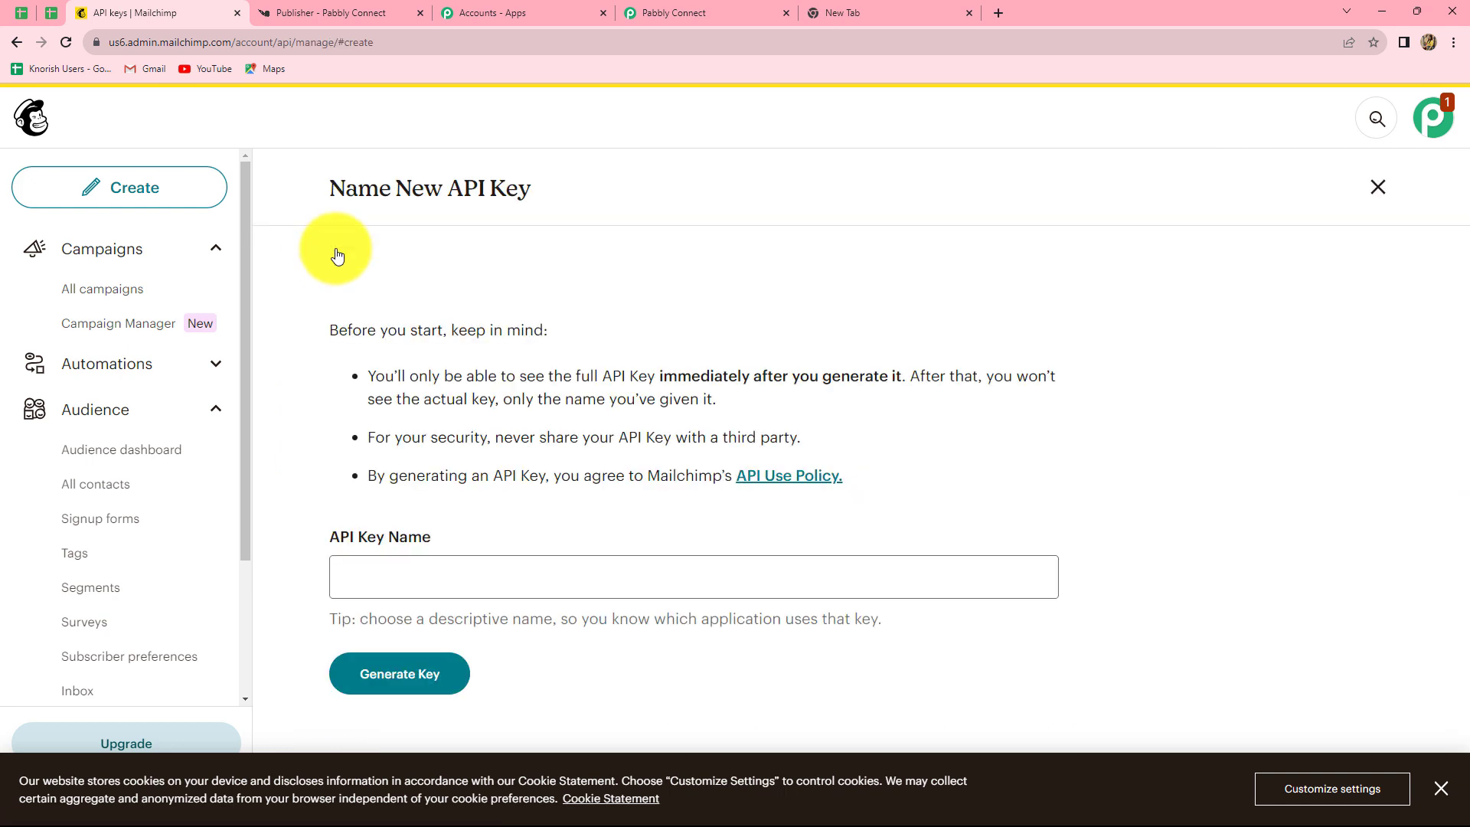
pyautogui.click(383, 587)
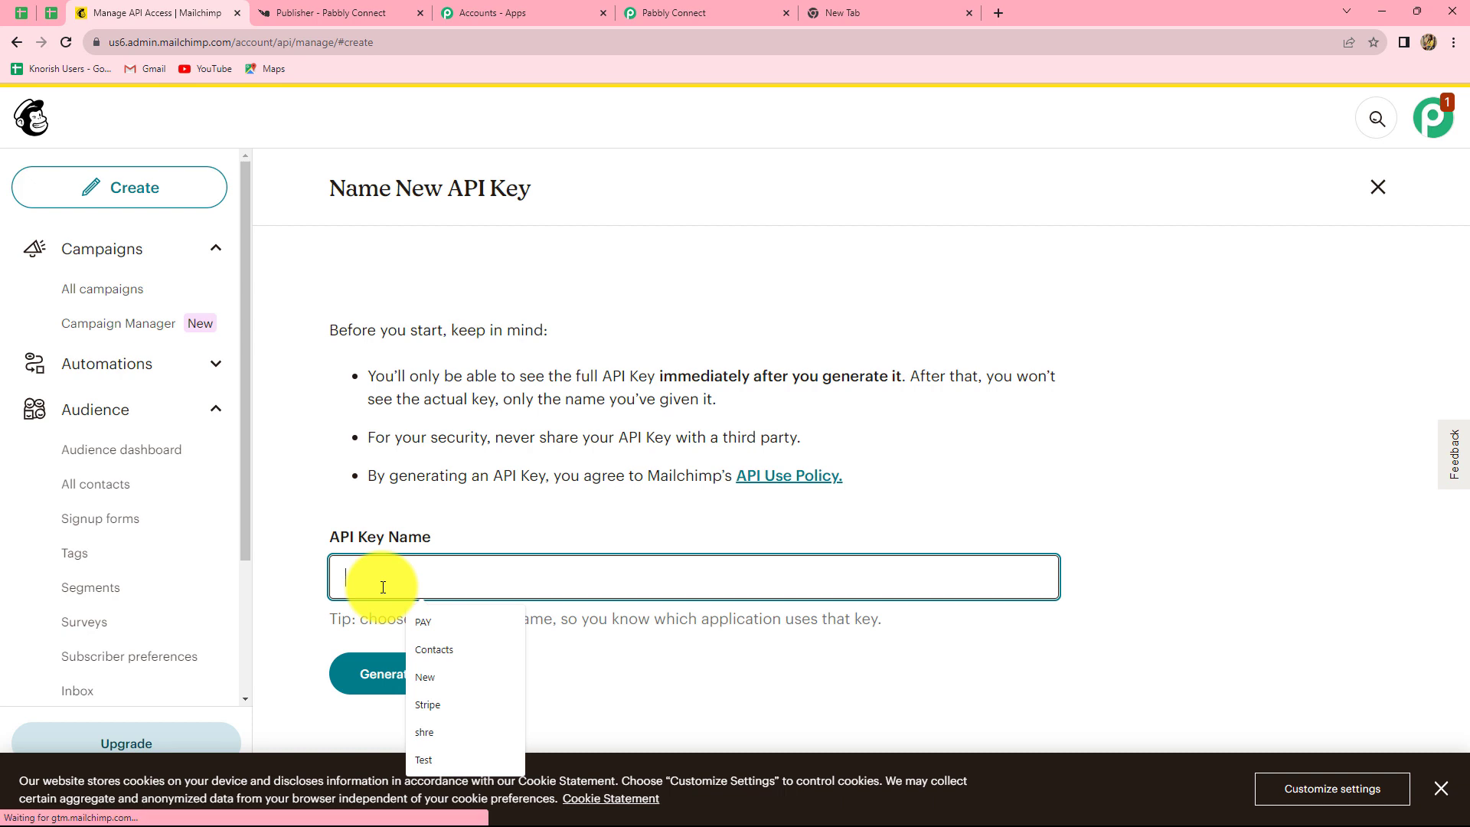
pyautogui.write('Test Key')
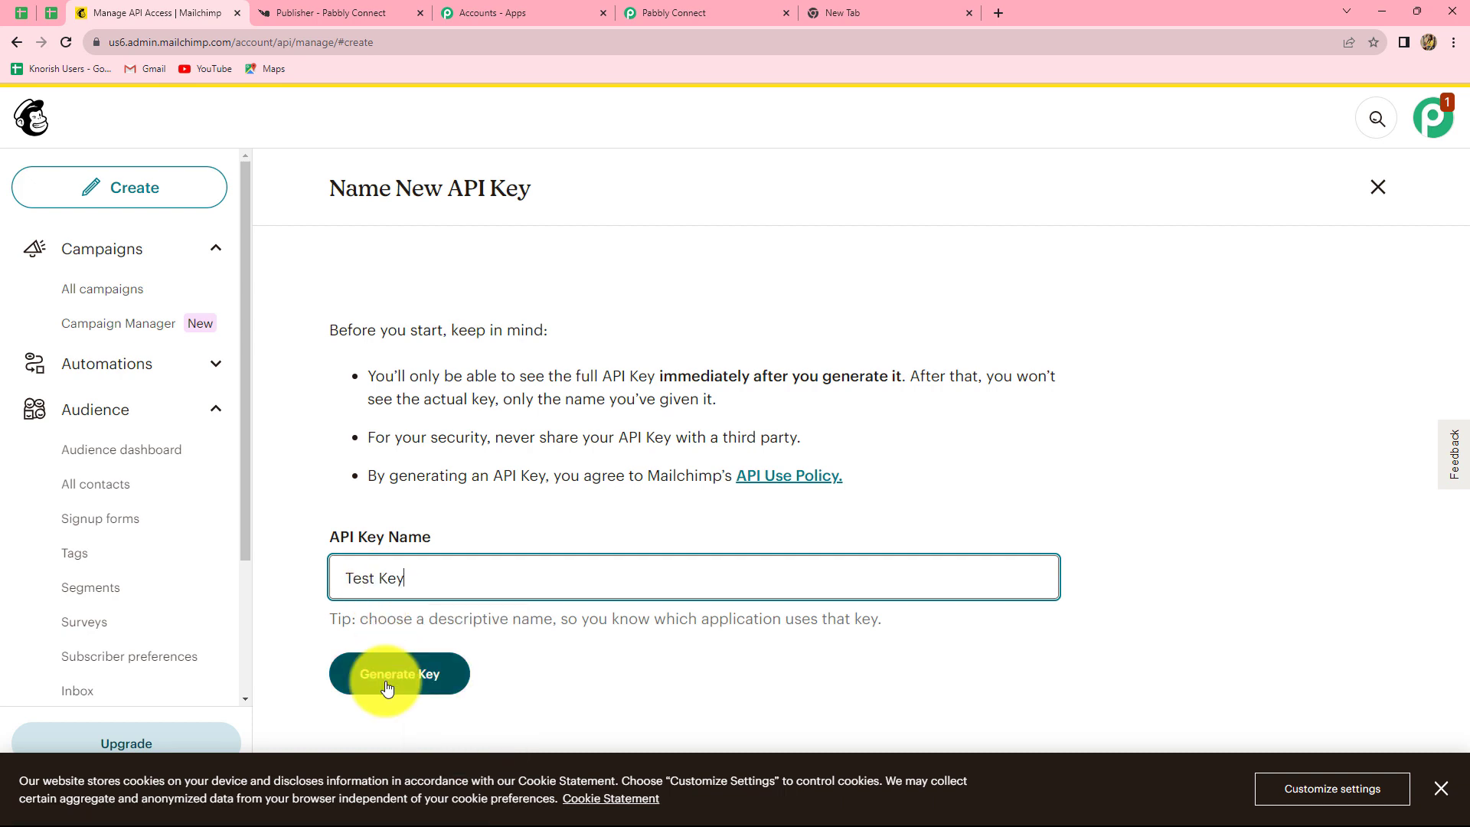
pyautogui.click(385, 675)
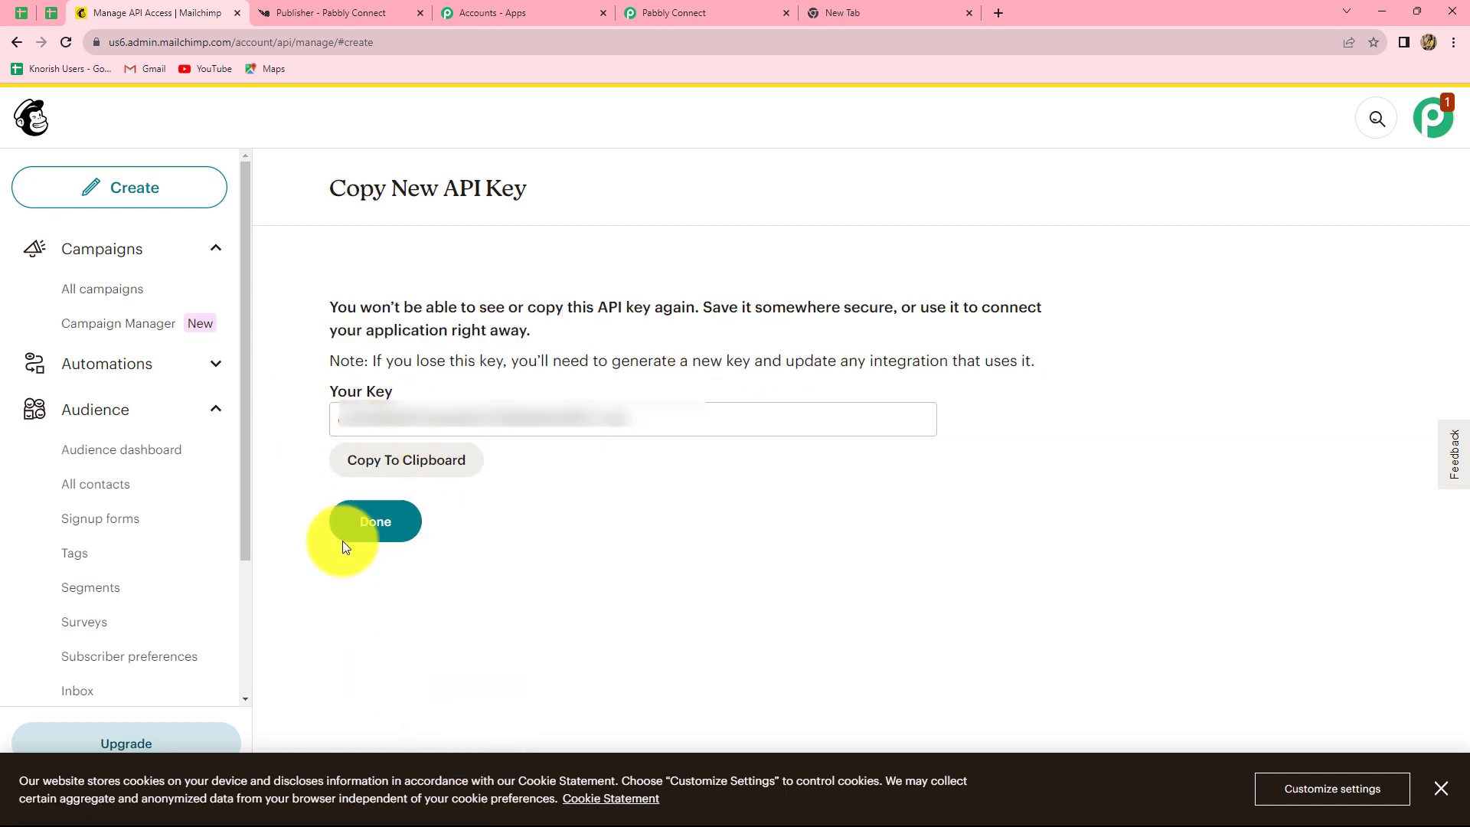
pyautogui.click(440, 460)
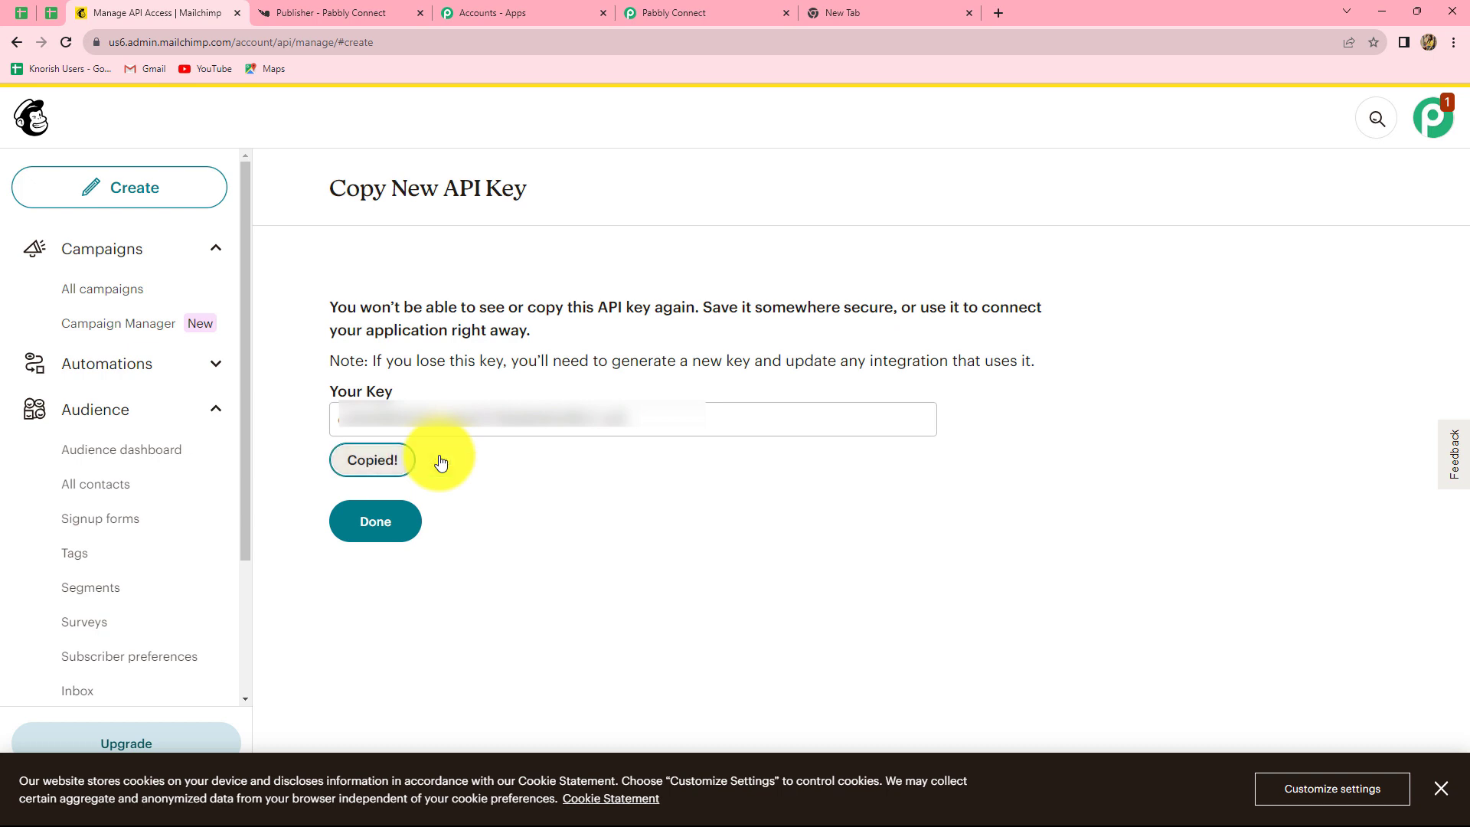
# Switch to Pabbly Connect, paste the copied API key into the new Mailchimp connection's Token field and save the connection.
pyautogui.click(674, 12)
pyautogui.click(701, 463)
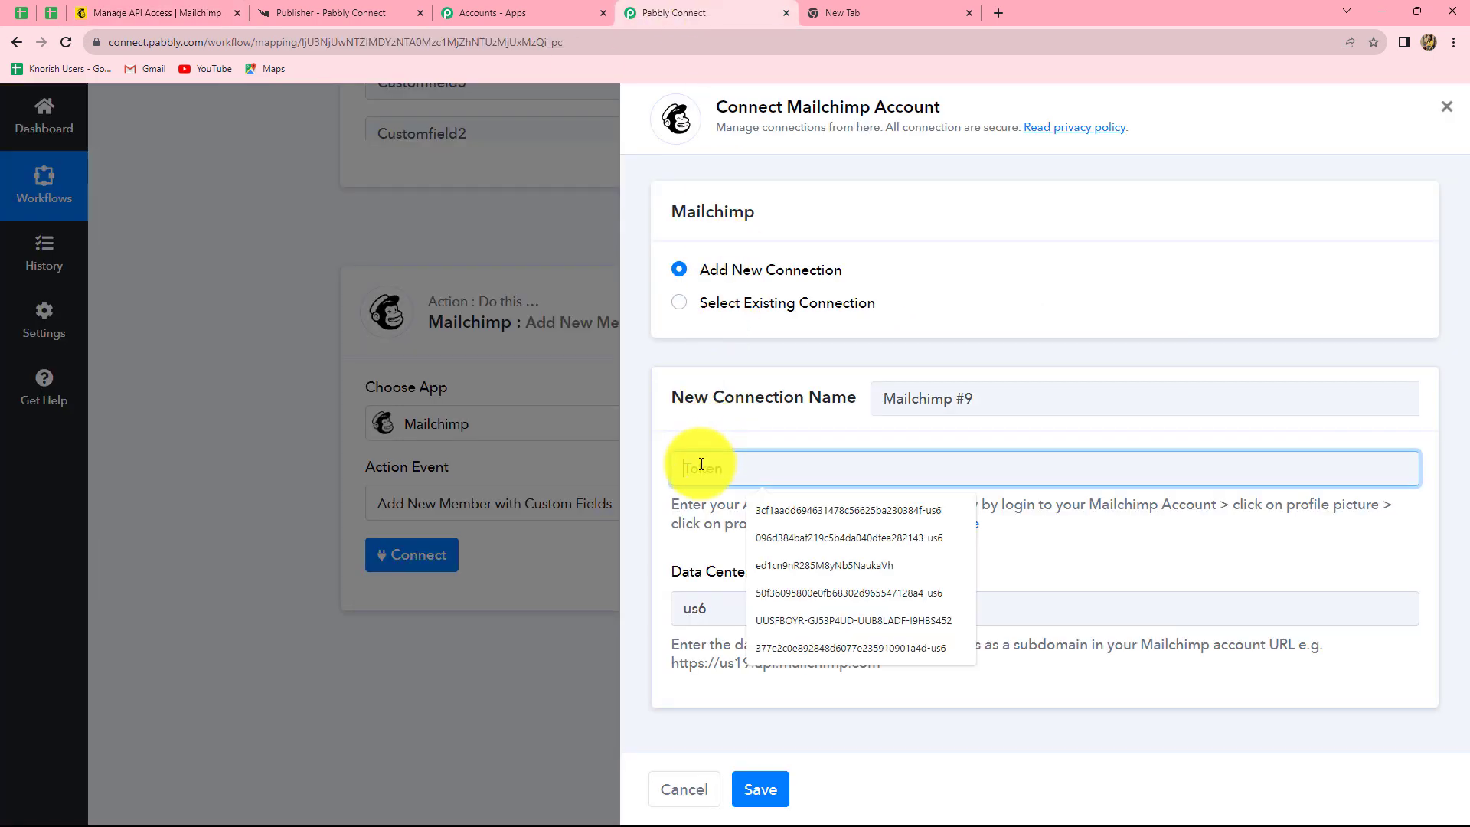
pyautogui.hotkey('ctrl', 'v')
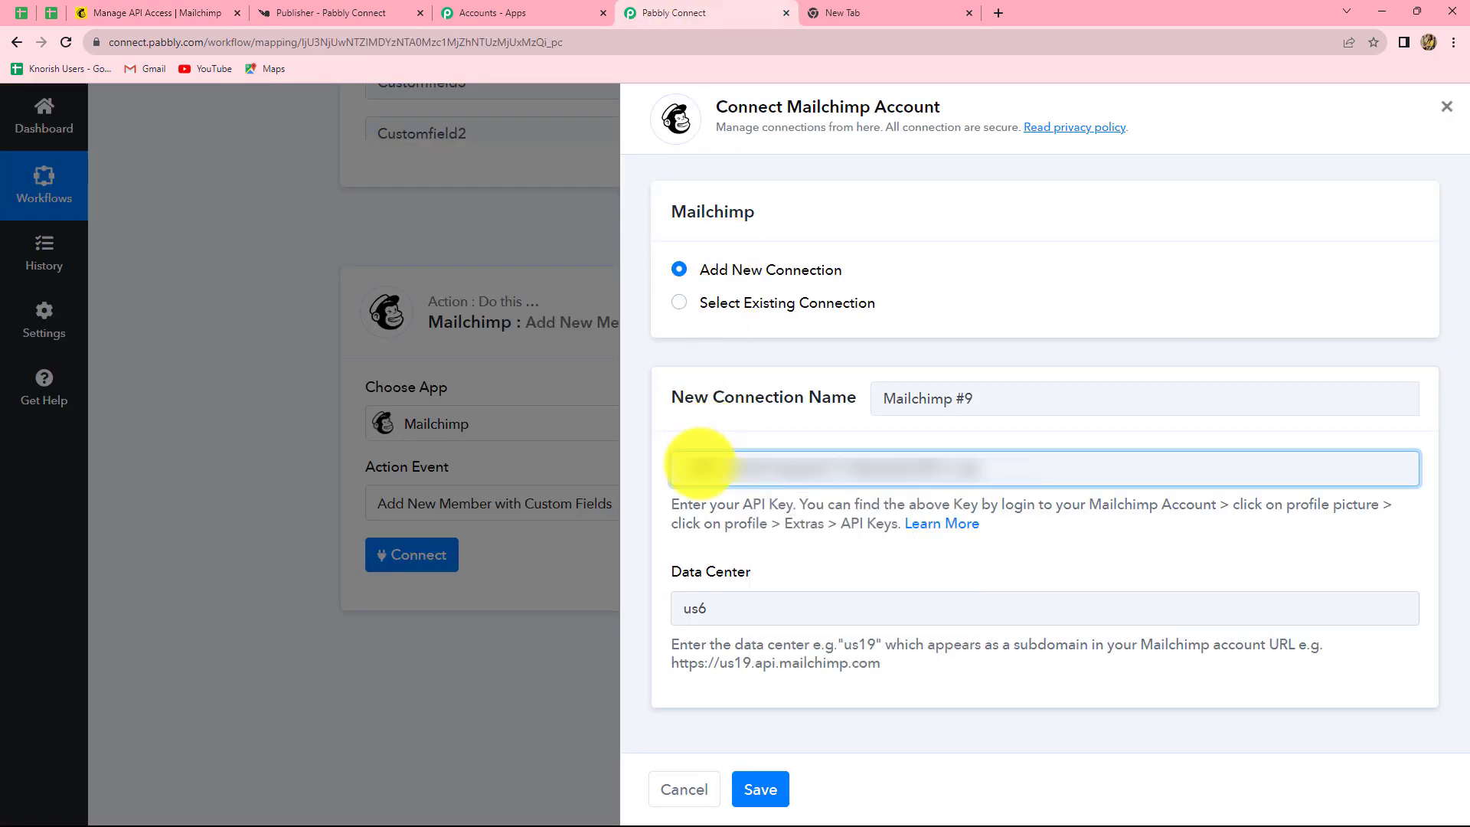
pyautogui.click(747, 790)
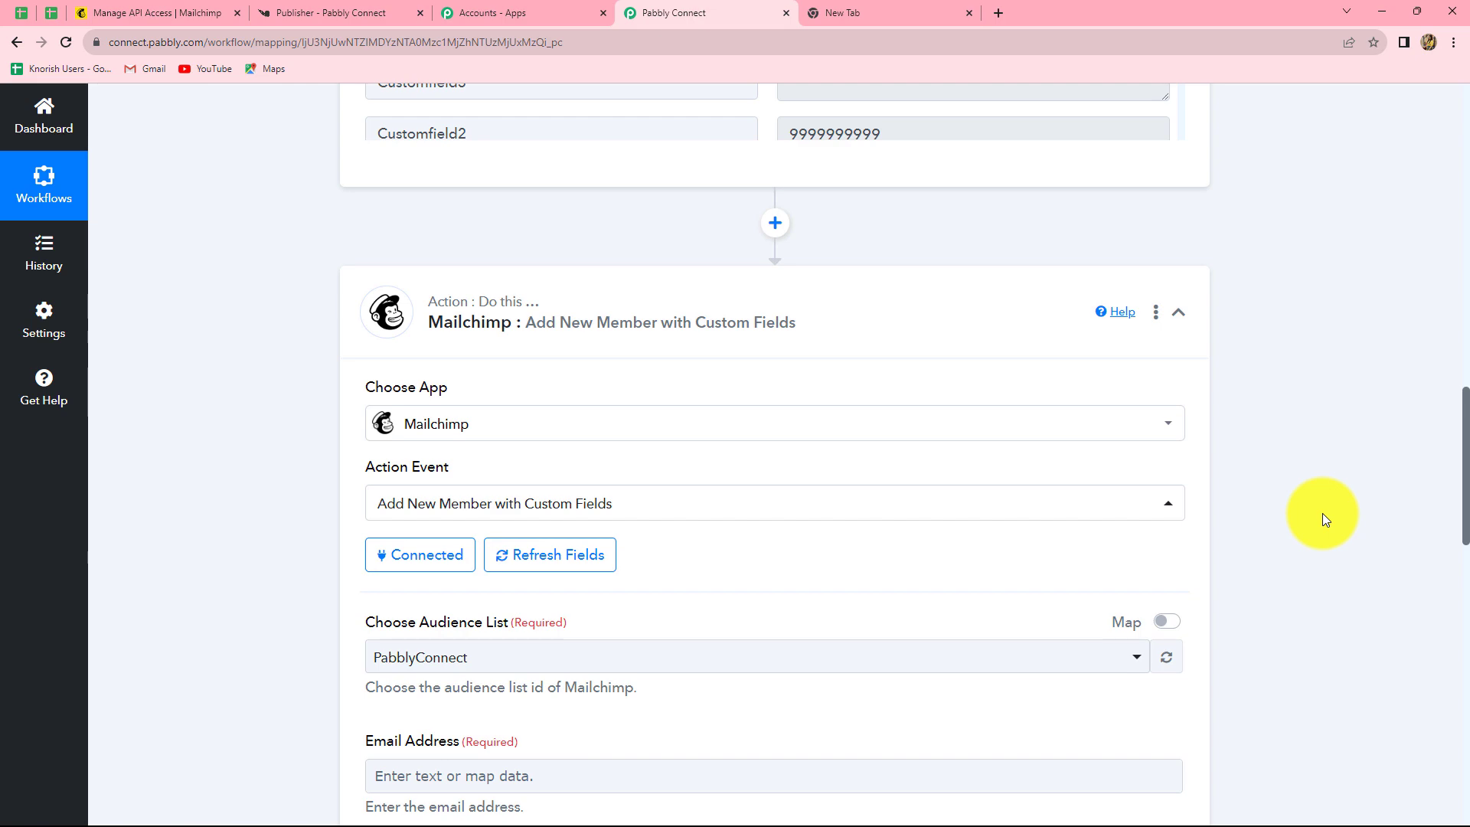
# Look over the Mailchimp action's mapping fields and check the available choices for the audience list.
pyautogui.scroll(-7, 1323, 513)
pyautogui.scroll(-8, 1324, 519)
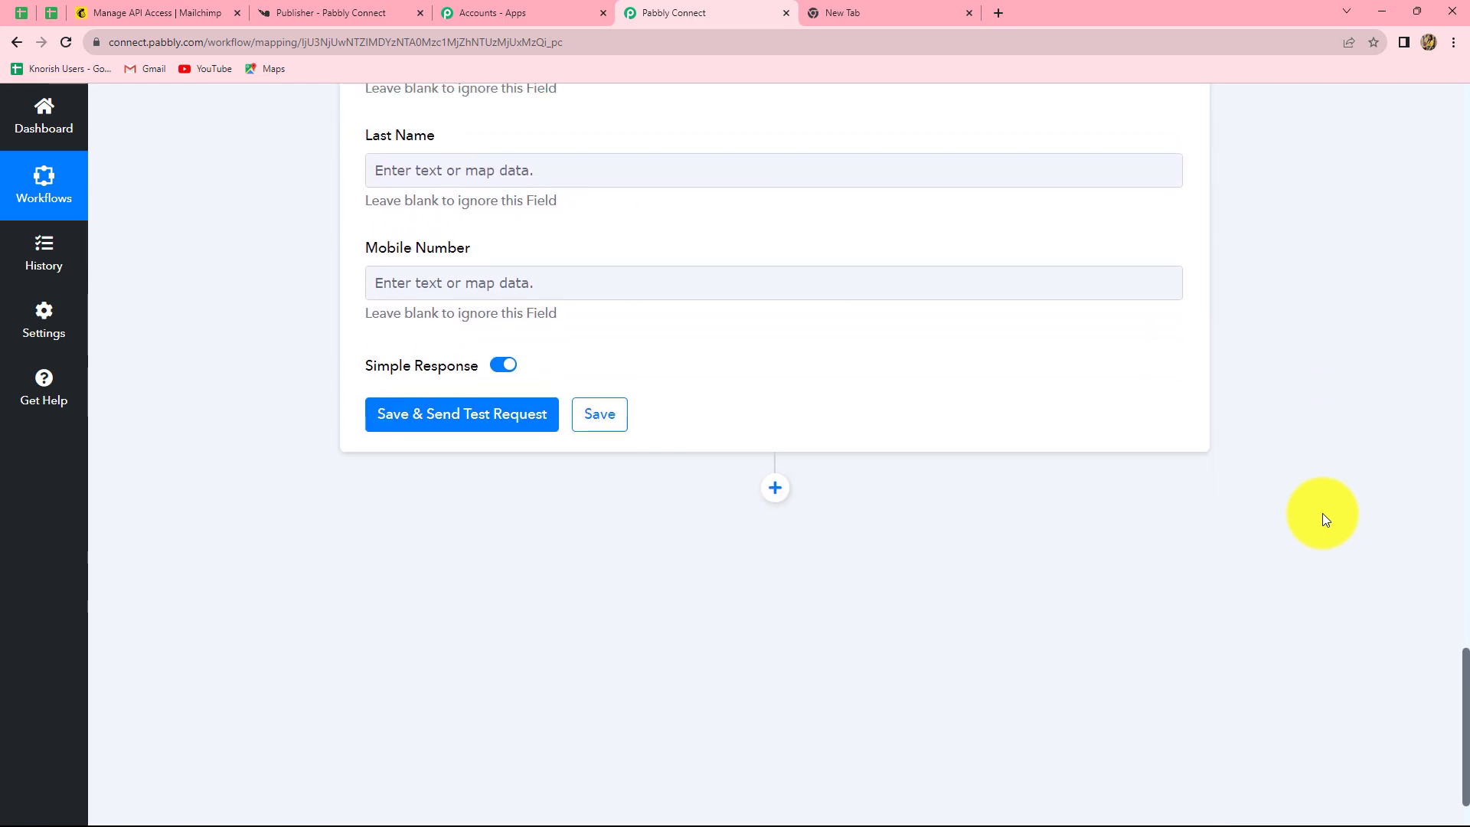
pyautogui.scroll(5, 1324, 519)
pyautogui.scroll(4, 1061, 452)
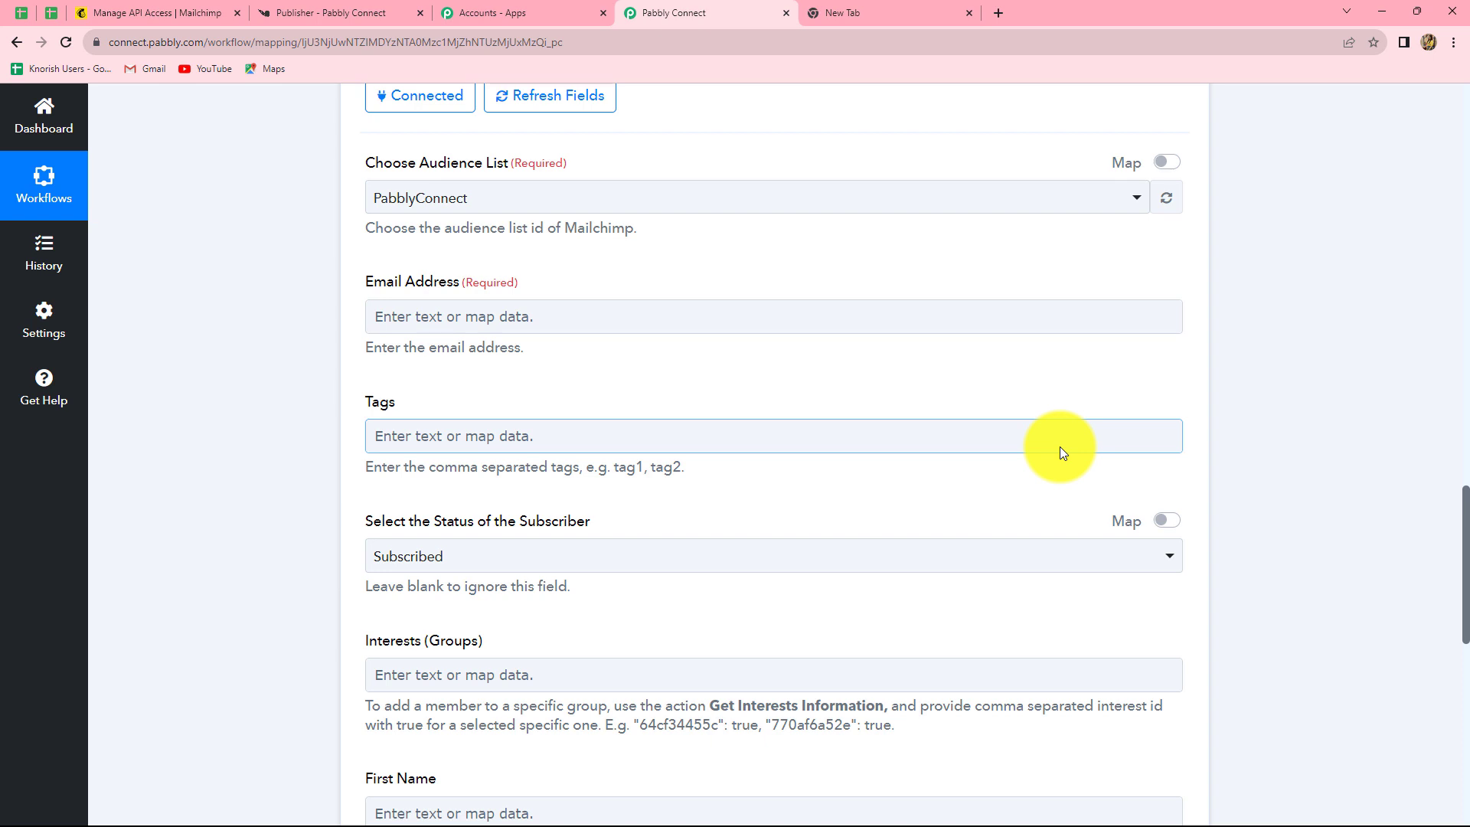
pyautogui.click(471, 214)
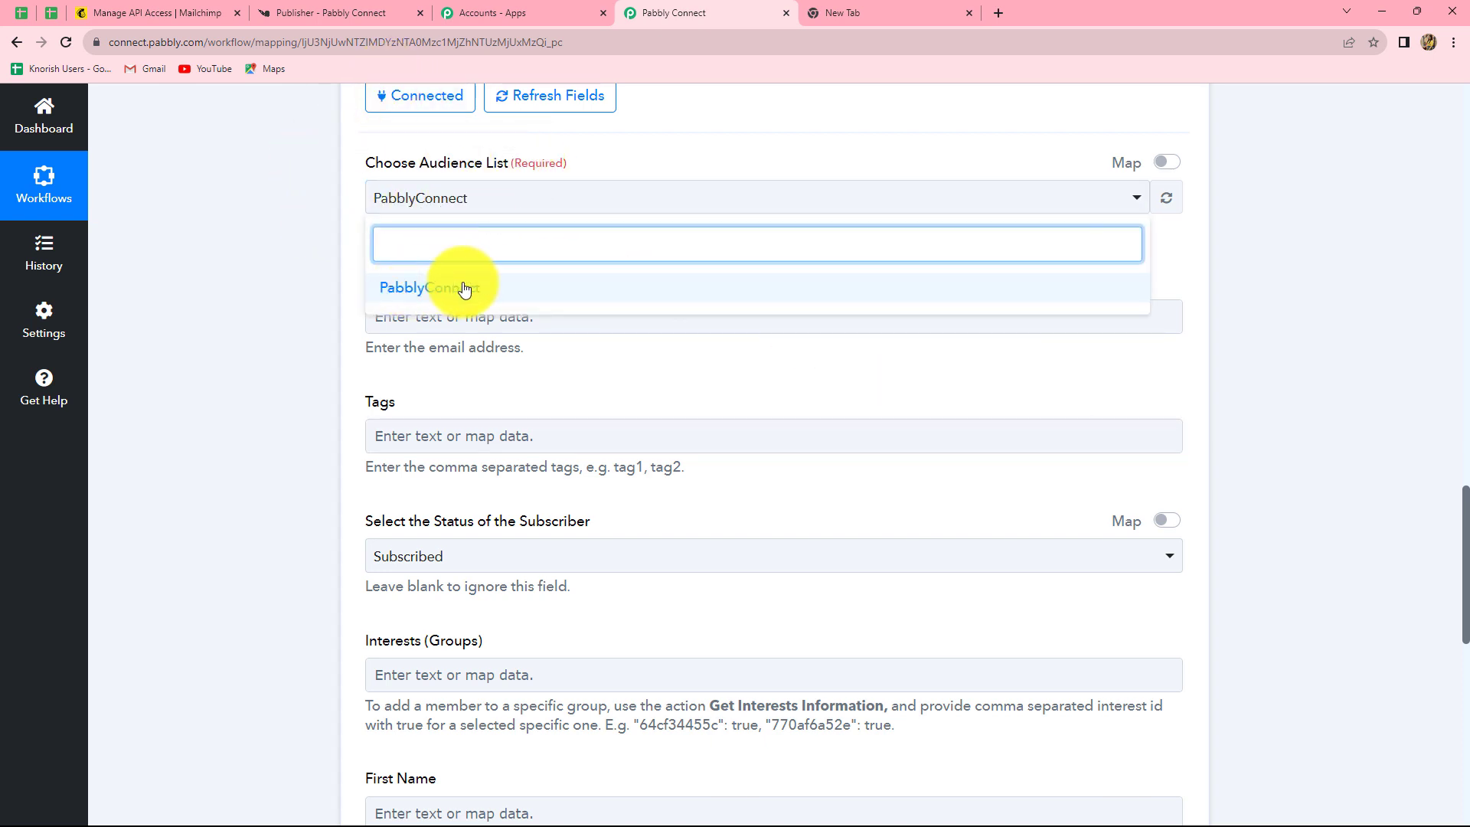
pyautogui.click(291, 281)
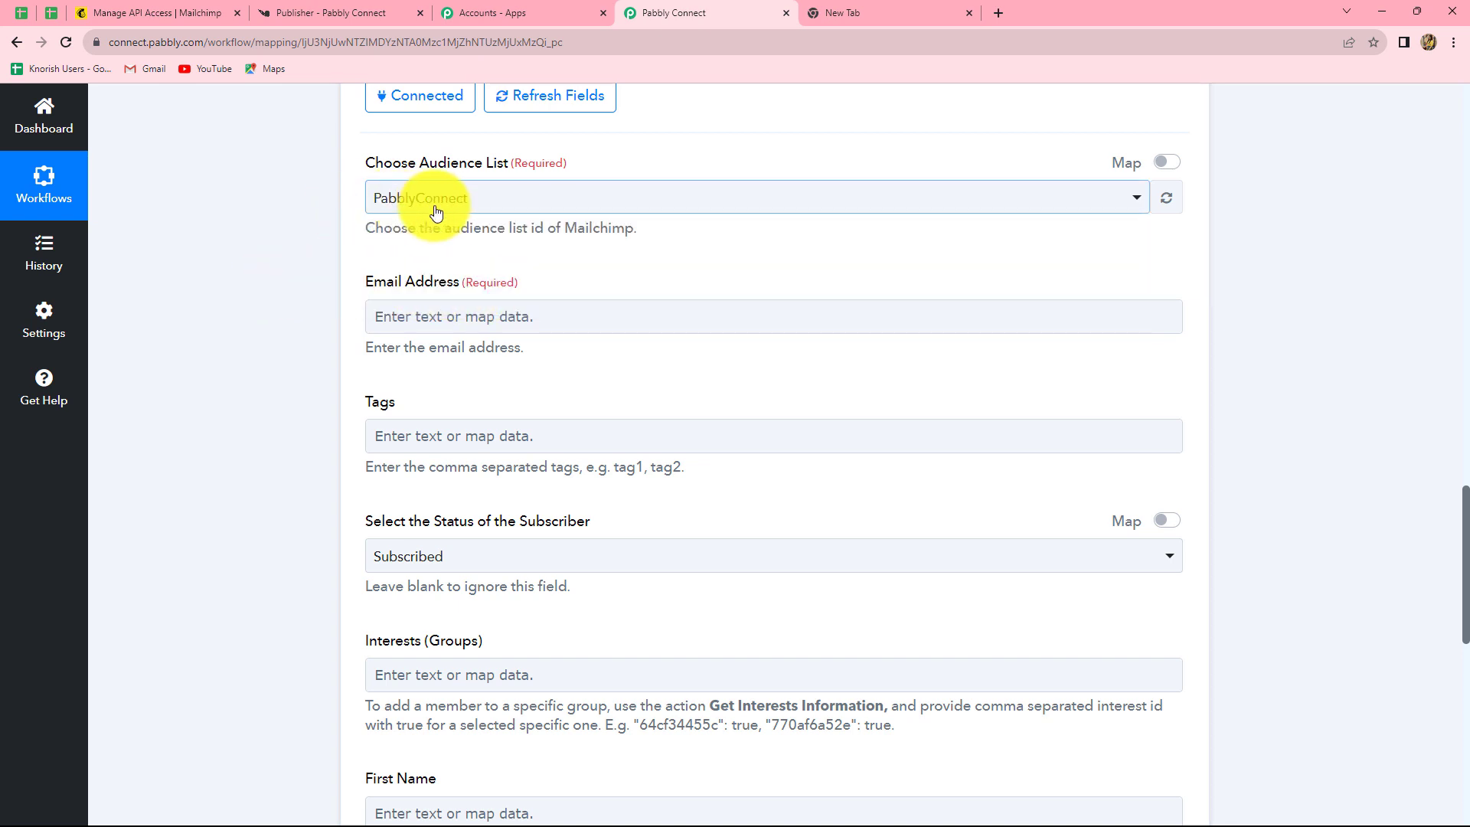
pyautogui.scroll(-2, 584, 367)
pyautogui.scroll(2, 453, 305)
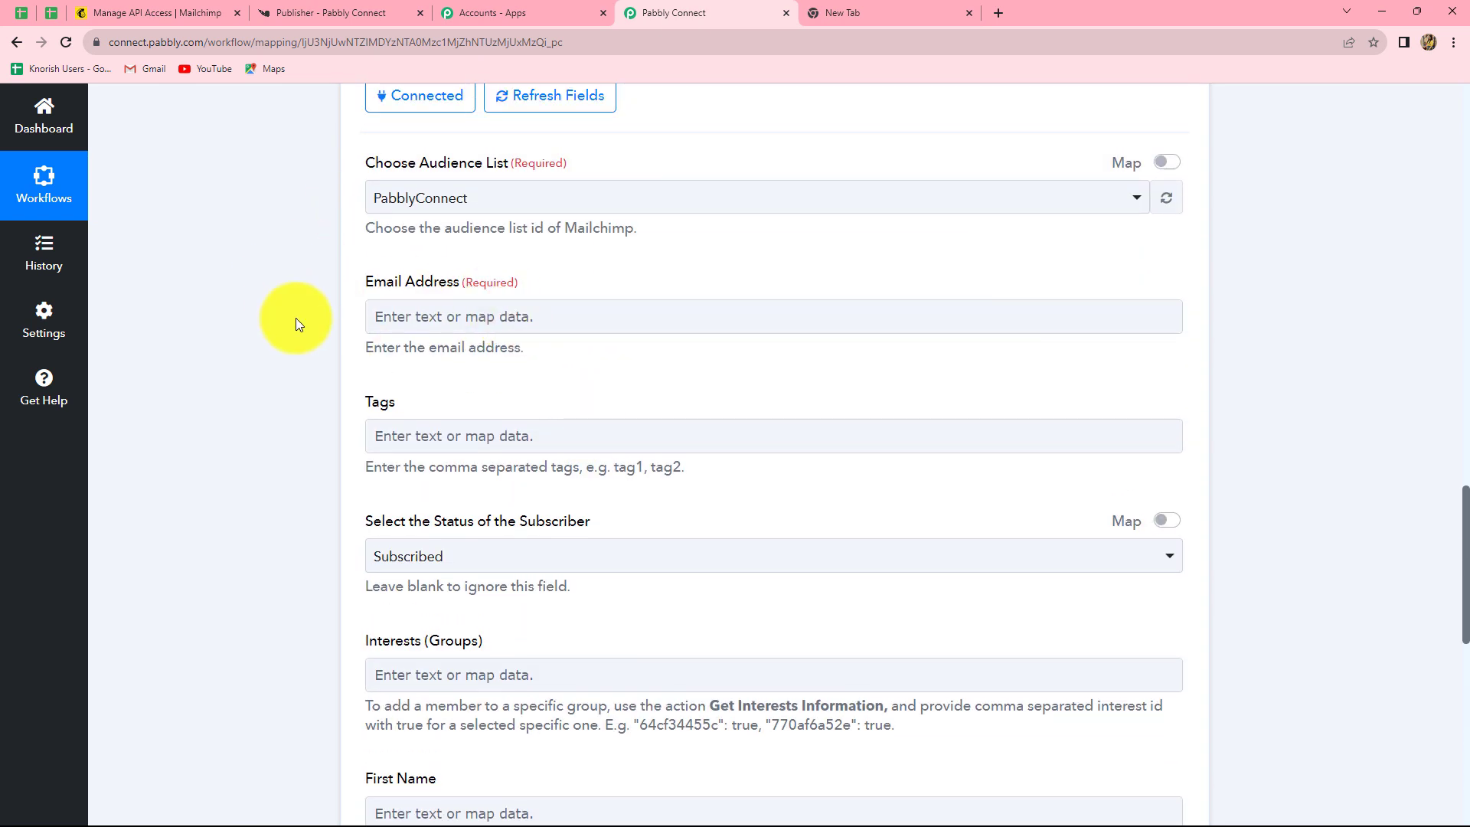
# Map the Email Address field to the Email value from the Knorish: New Signup step.
pyautogui.click(529, 305)
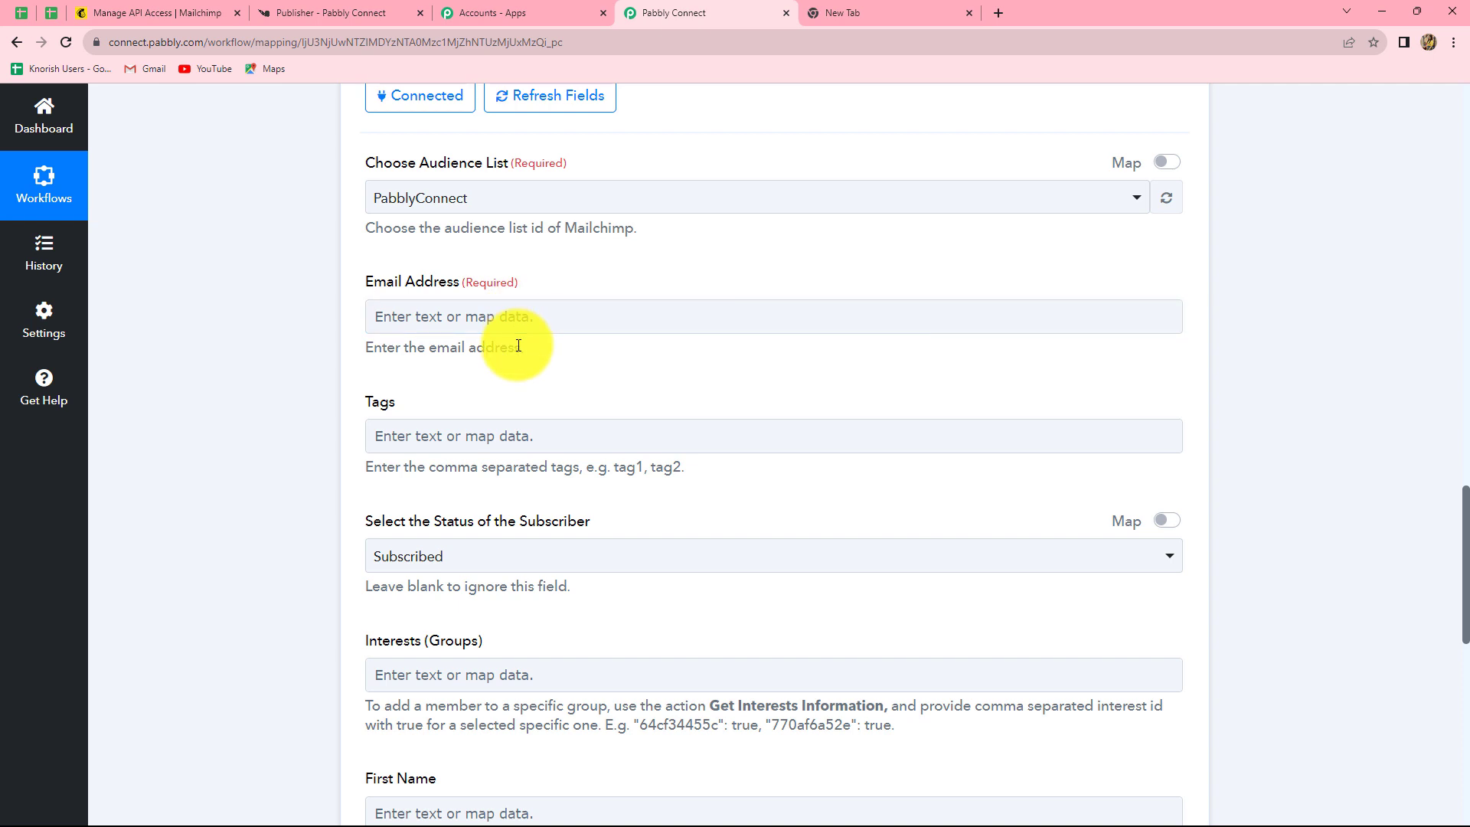
pyautogui.click(508, 311)
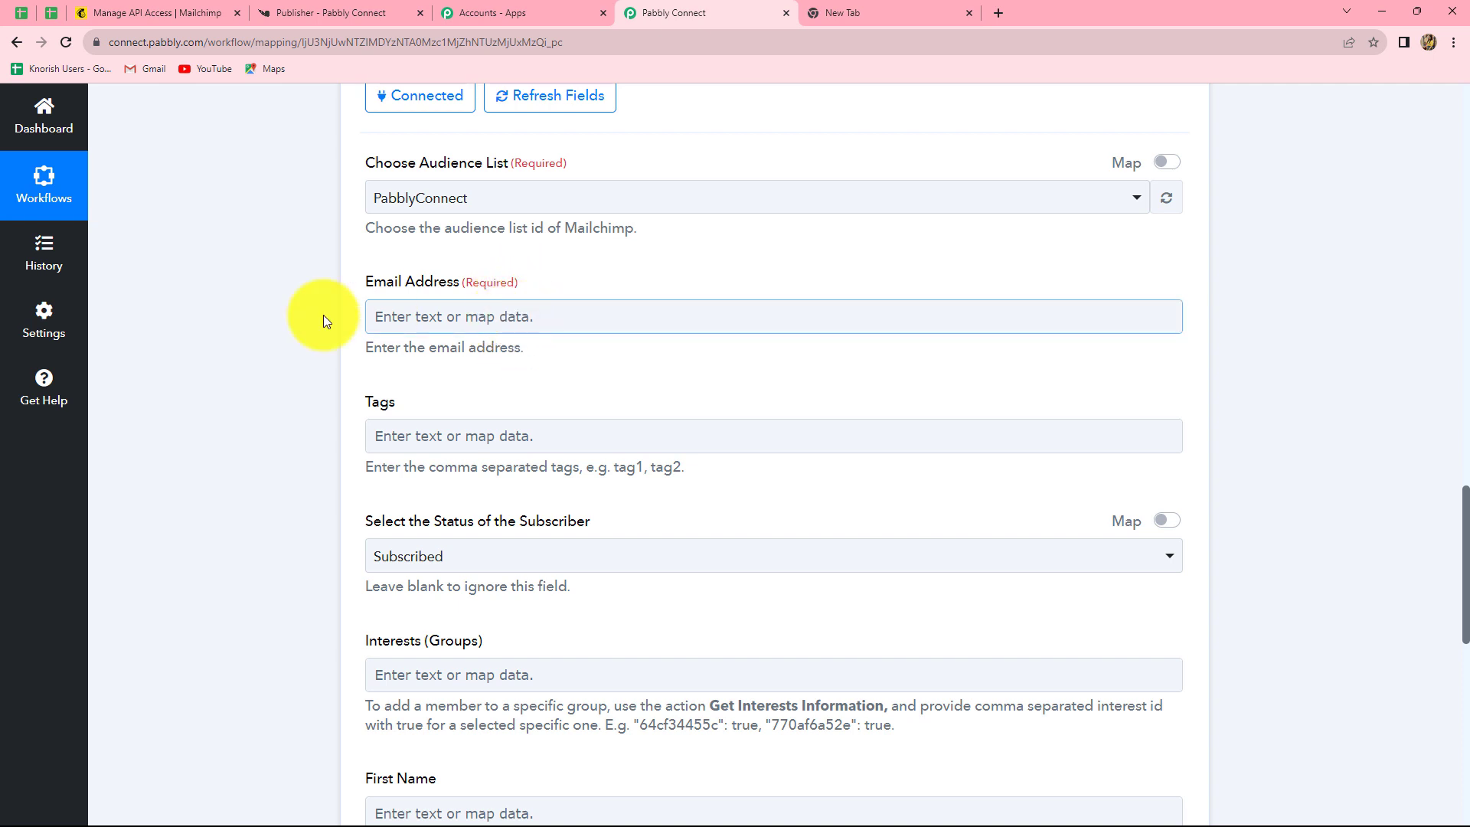
pyautogui.click(460, 322)
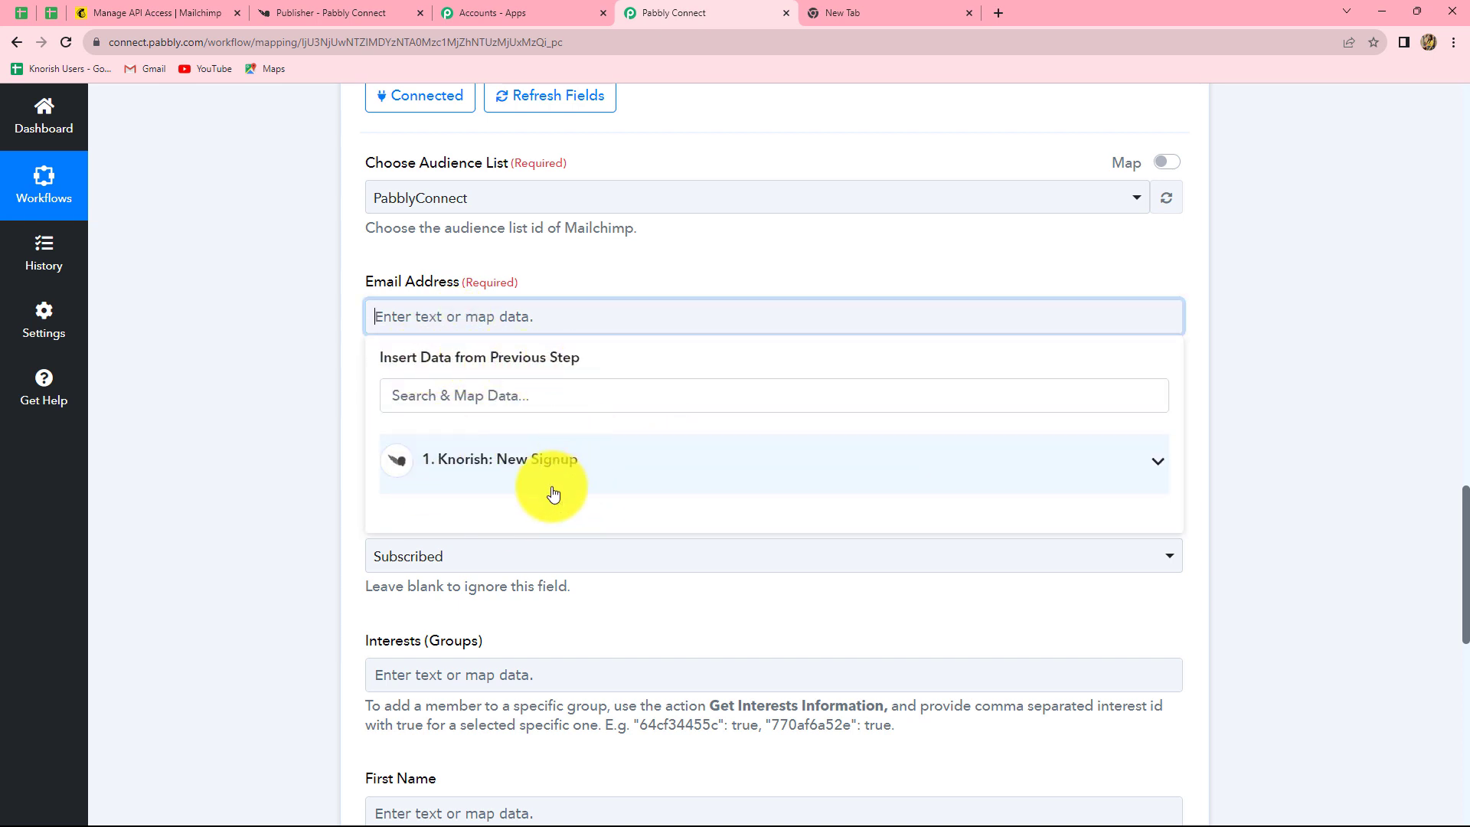
pyautogui.click(491, 466)
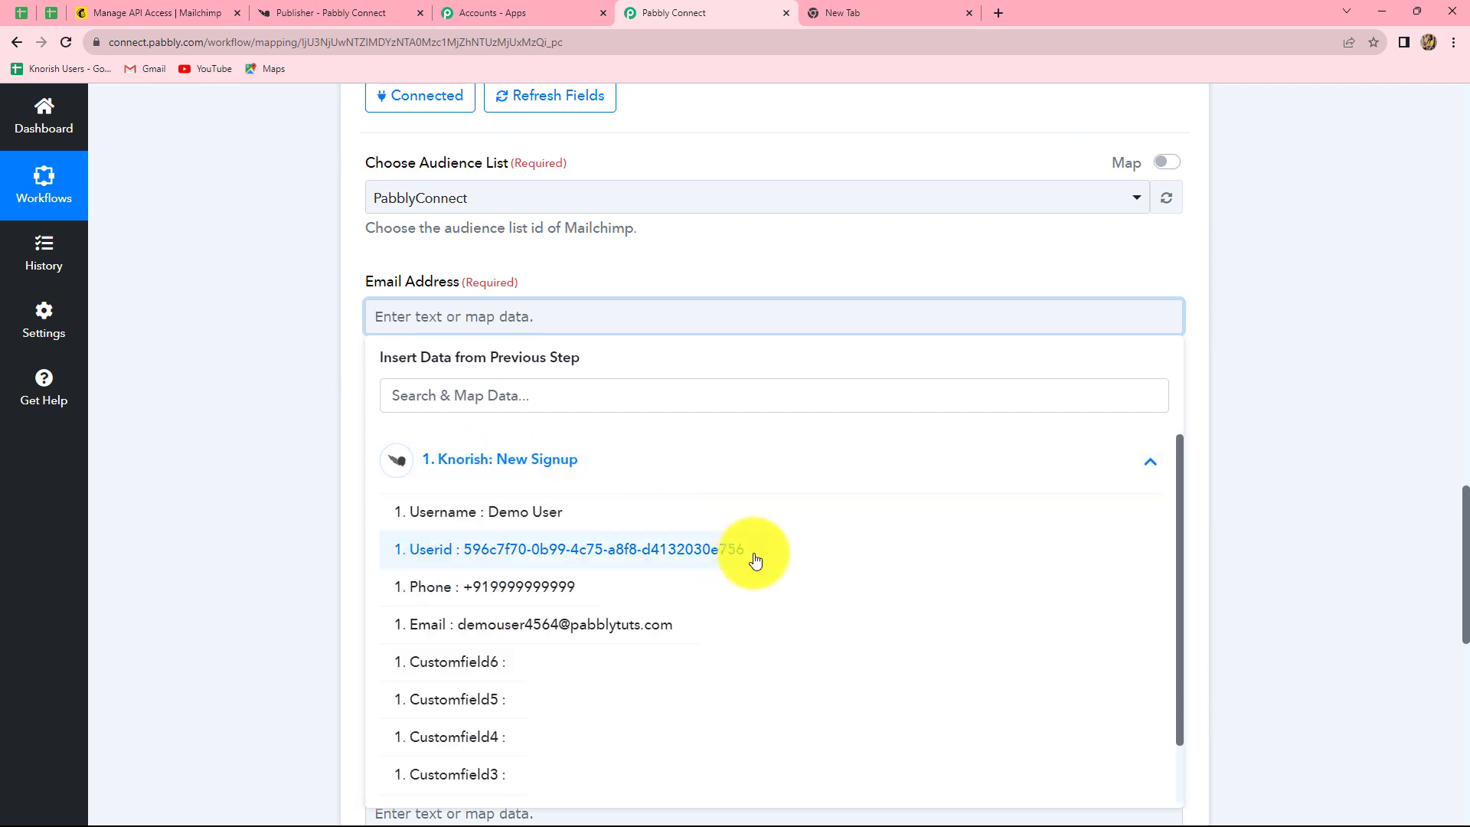
pyautogui.scroll(-1, 756, 559)
pyautogui.scroll(1, 714, 689)
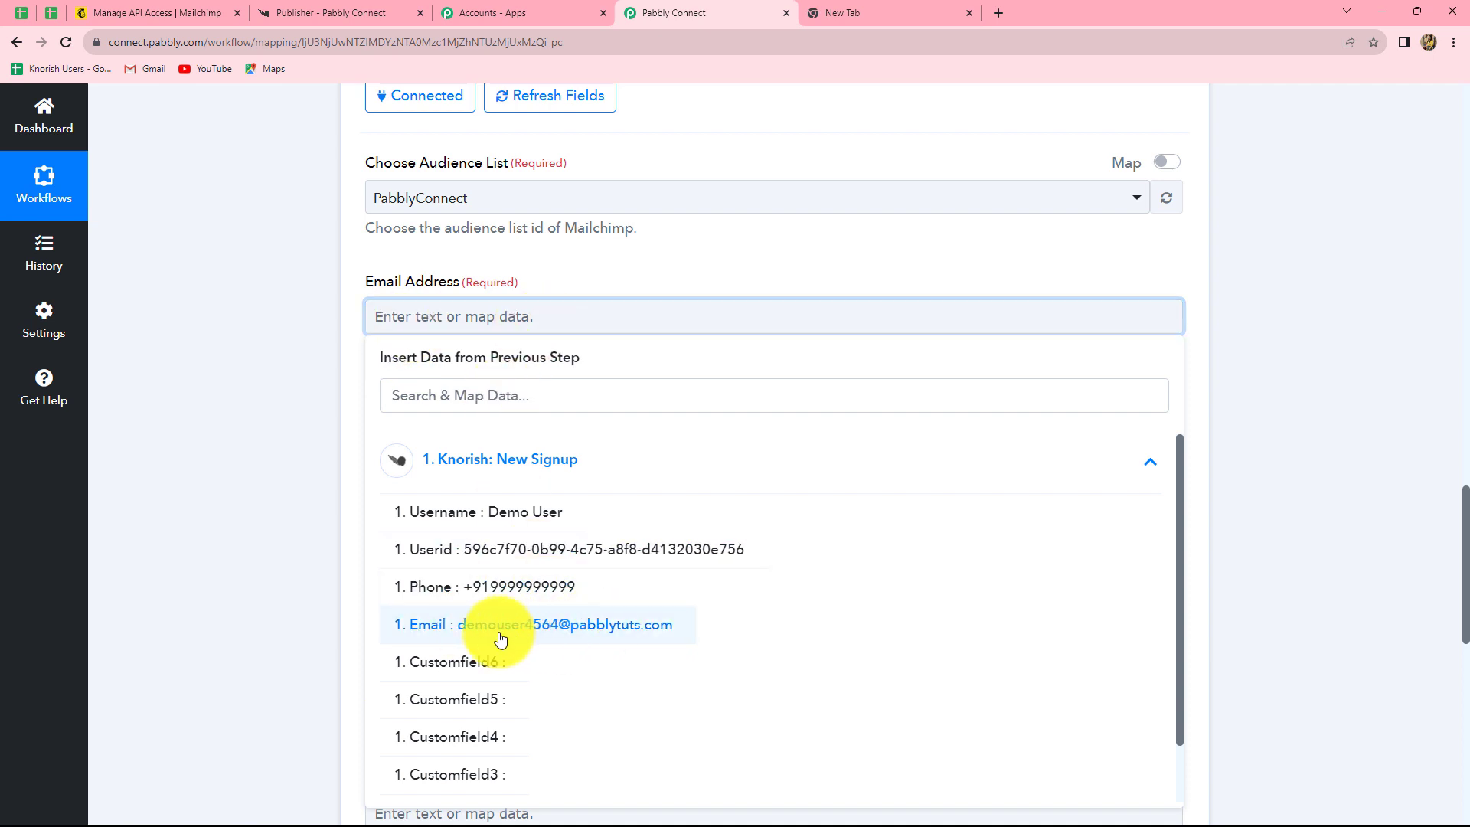
pyautogui.click(615, 628)
pyautogui.click(1233, 421)
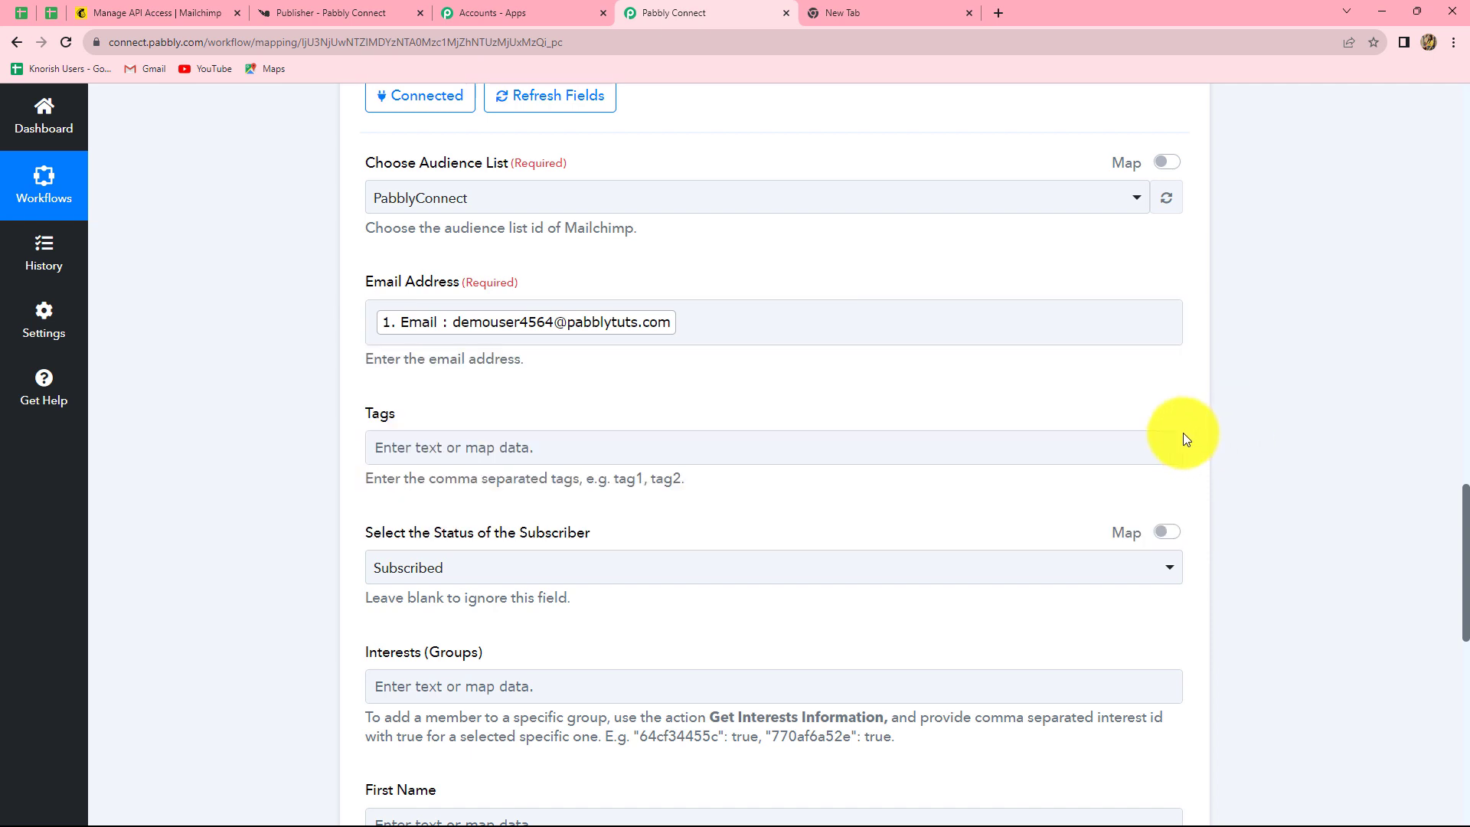
# Set the member's Tags to "Knorish, New".
pyautogui.scroll(-1, 1146, 386)
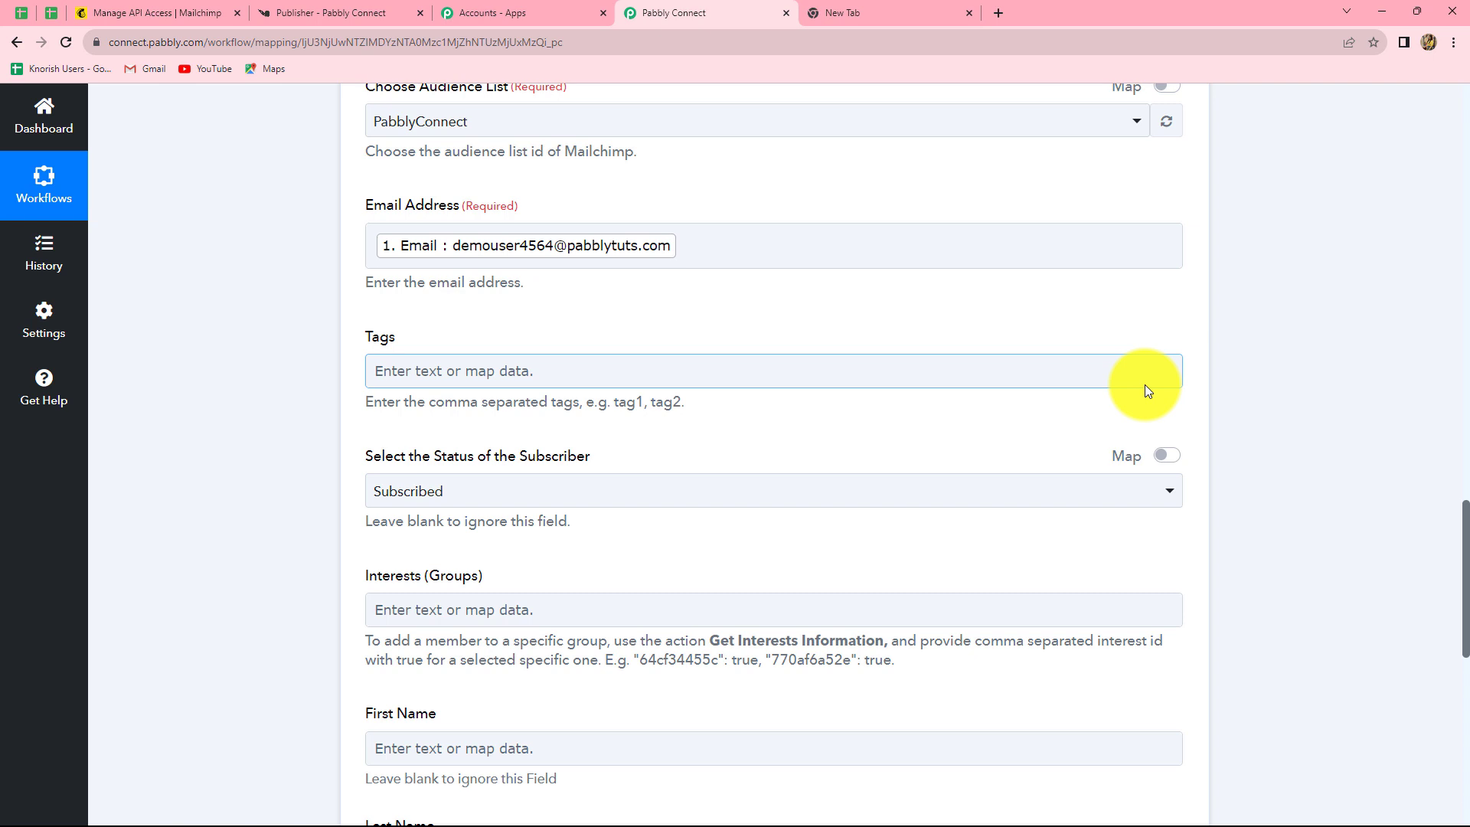
pyautogui.click(421, 376)
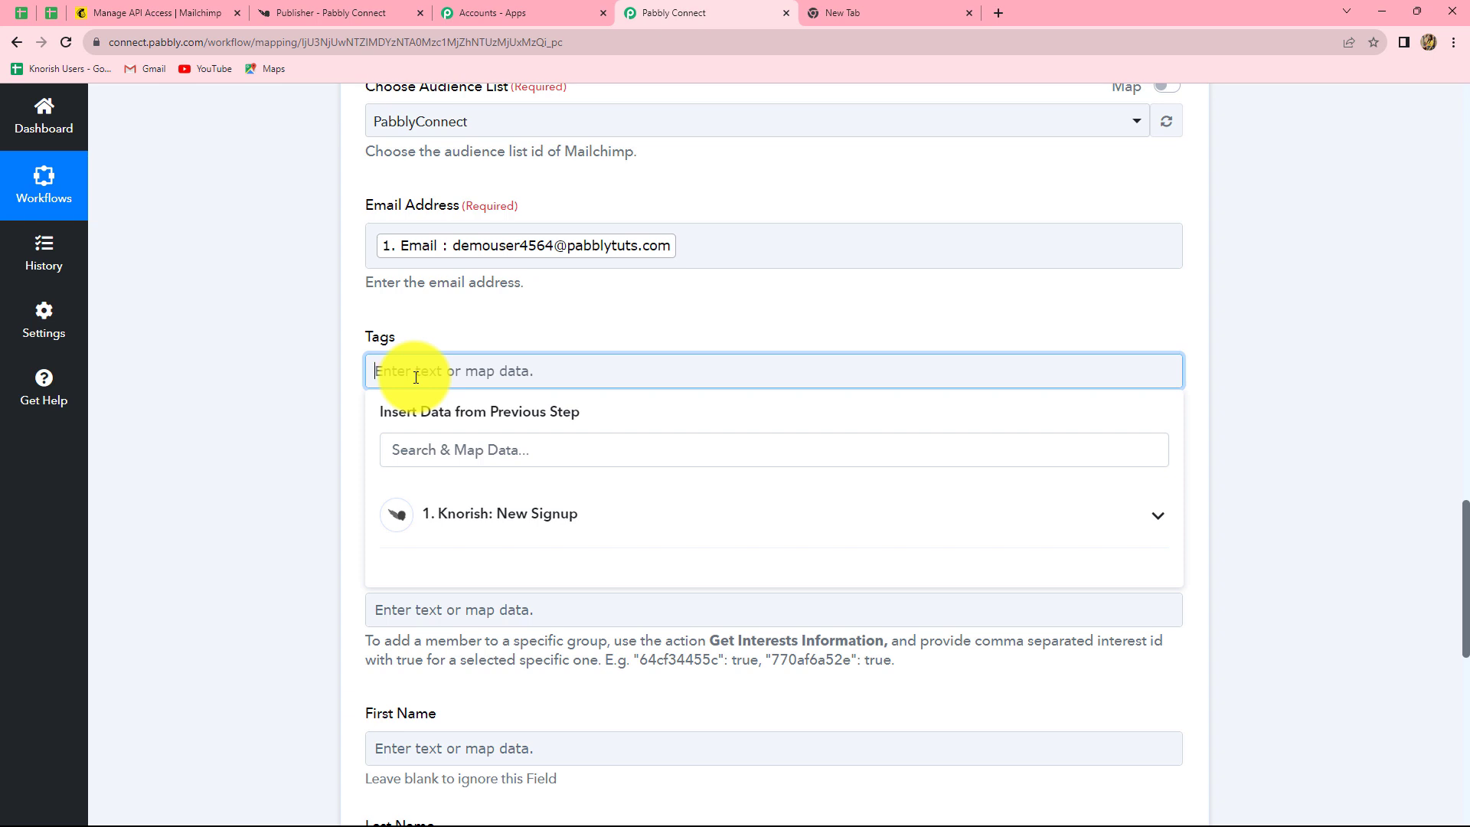
pyautogui.write('Knorish')
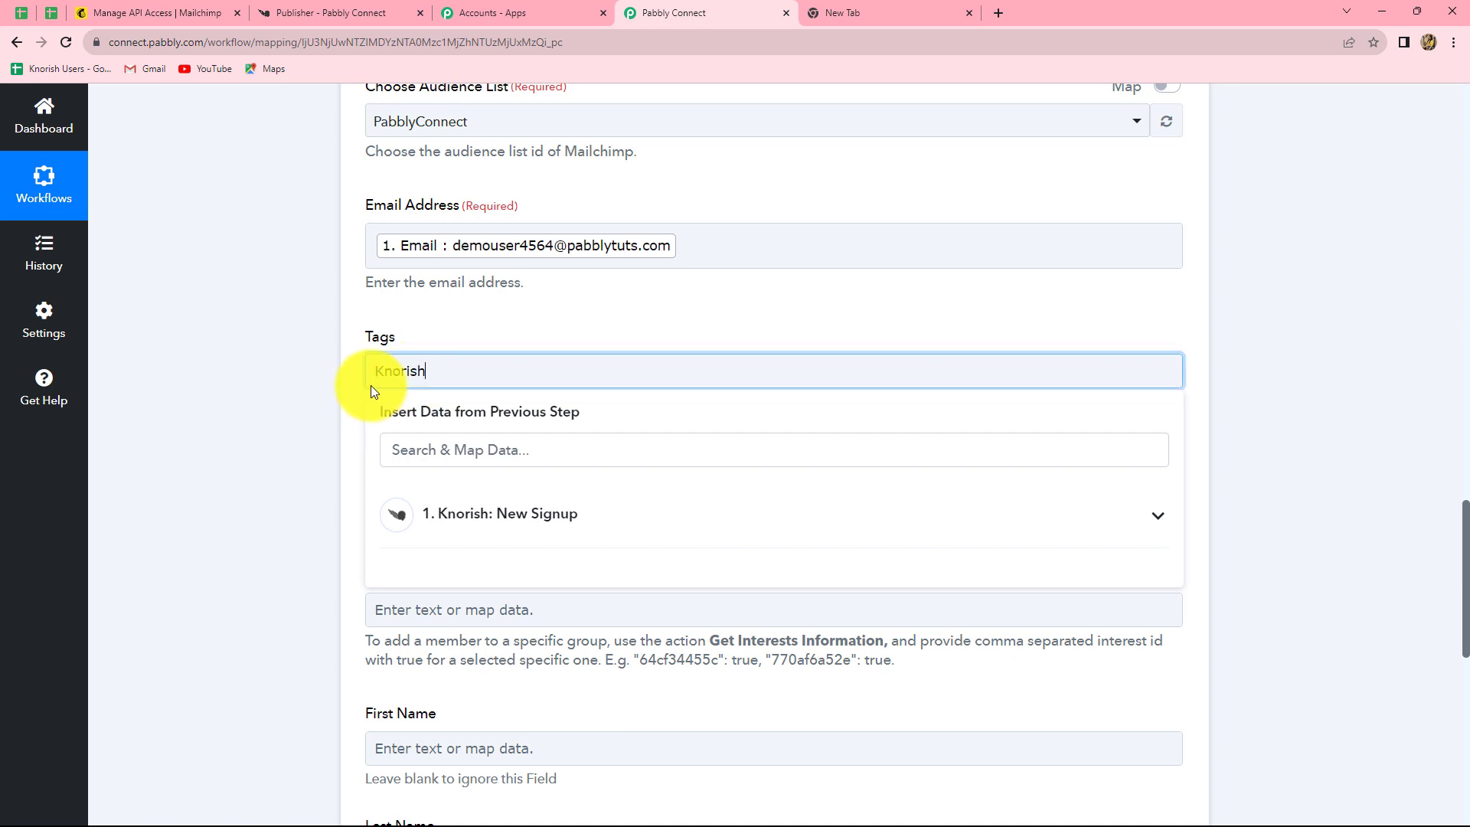
pyautogui.click(353, 390)
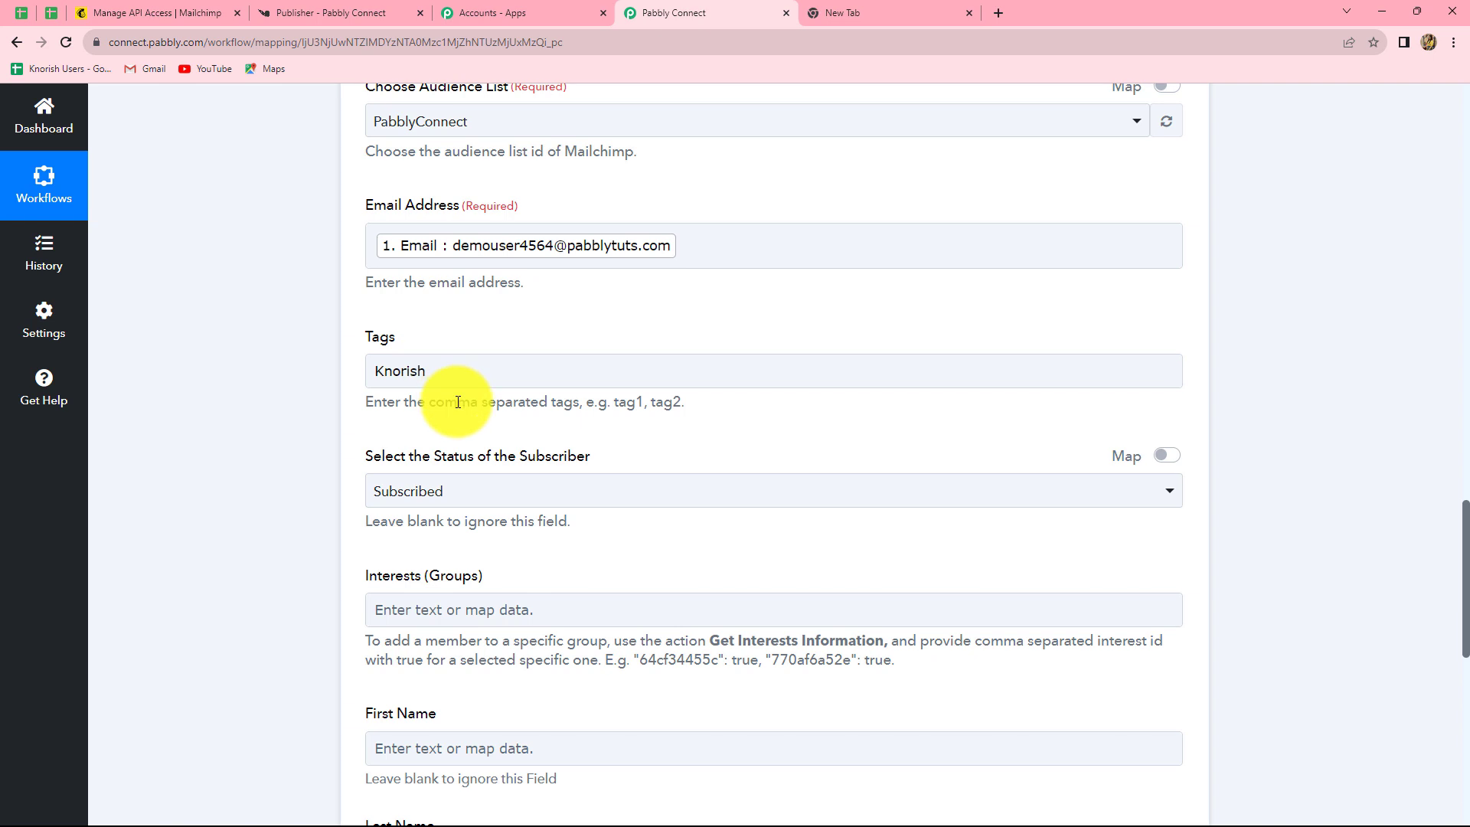
pyautogui.click(443, 377)
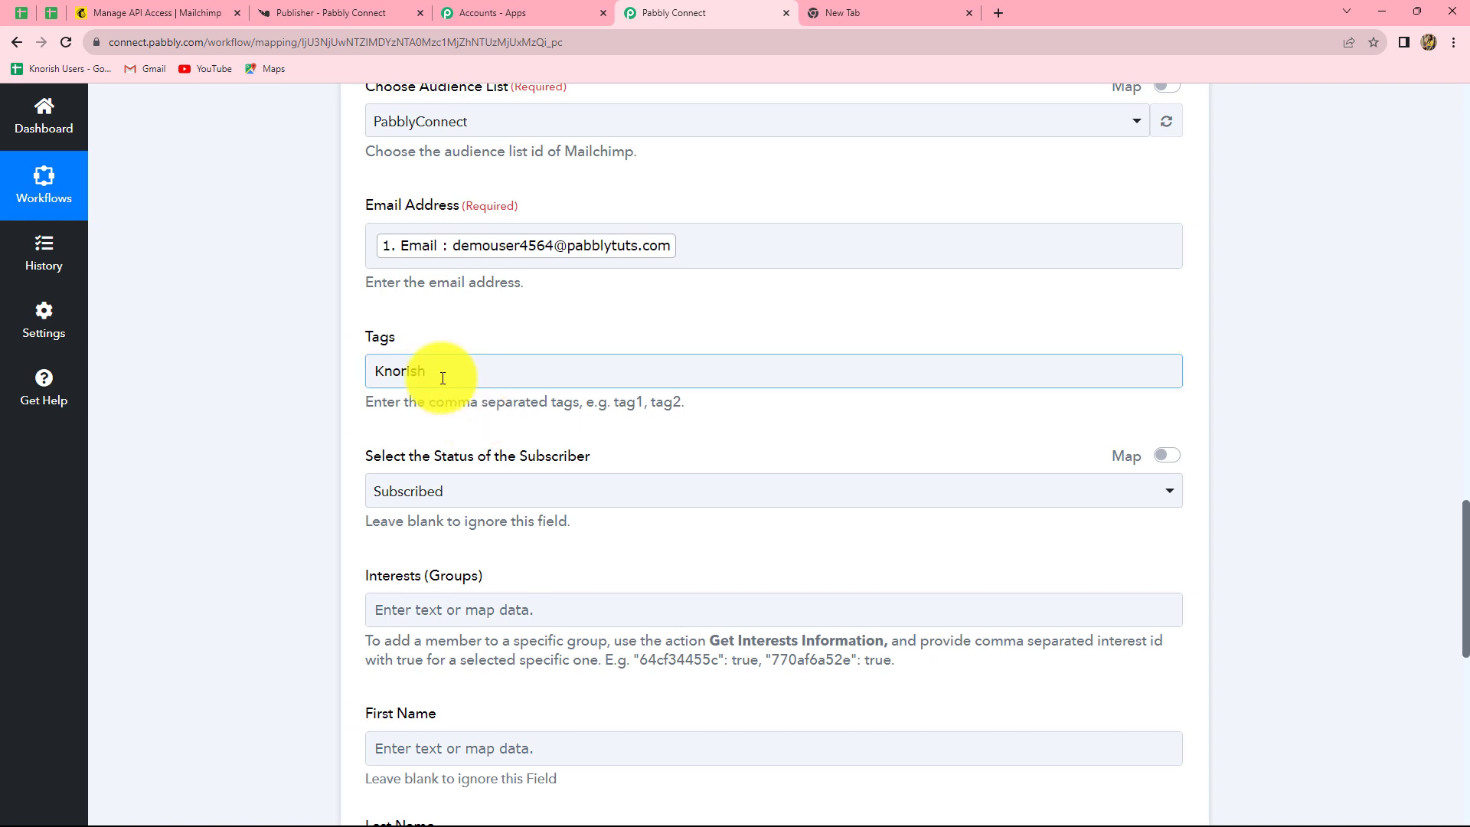
pyautogui.click(429, 375)
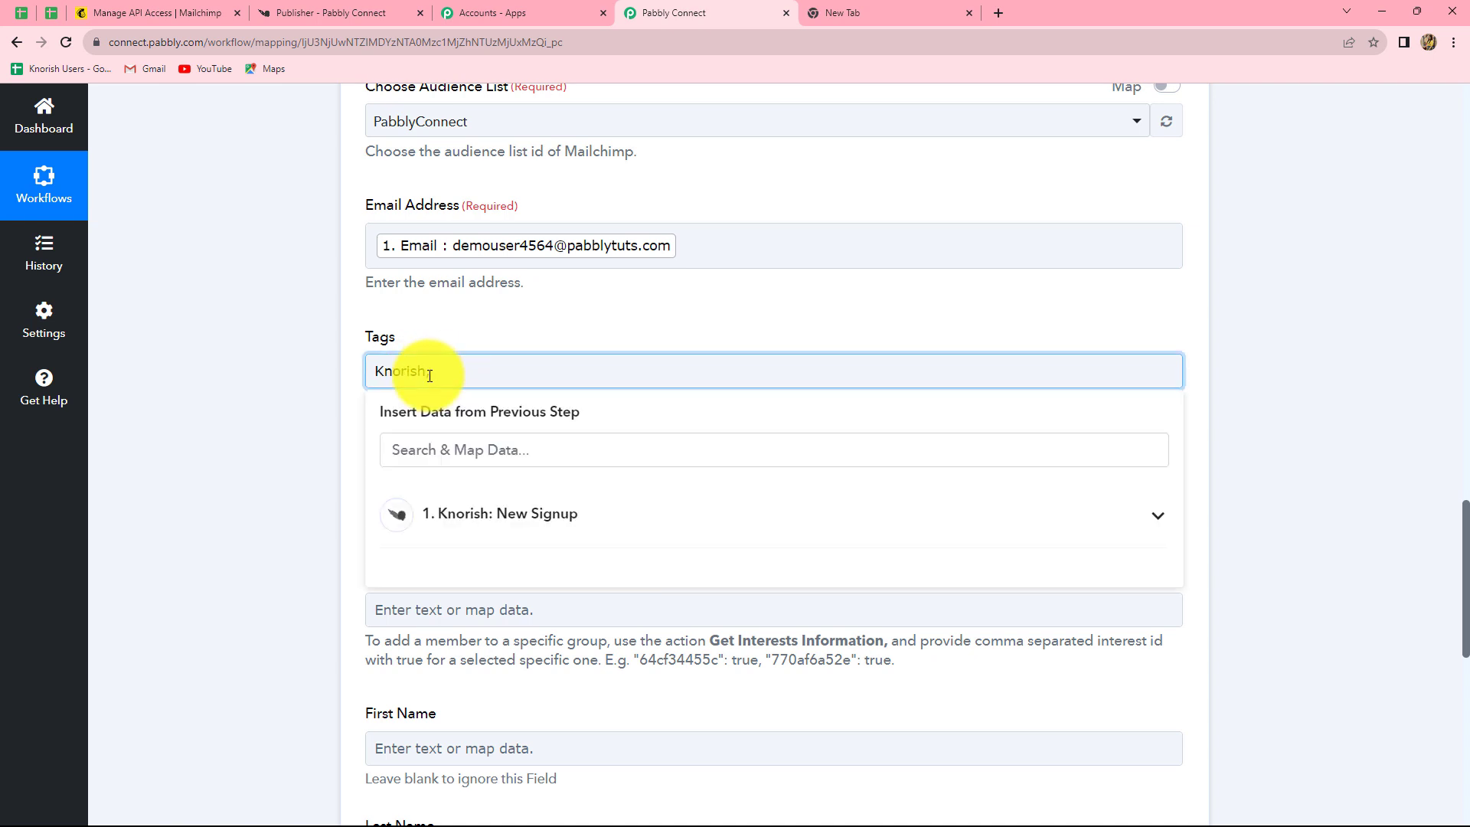
pyautogui.write(': New')
pyautogui.click(1228, 469)
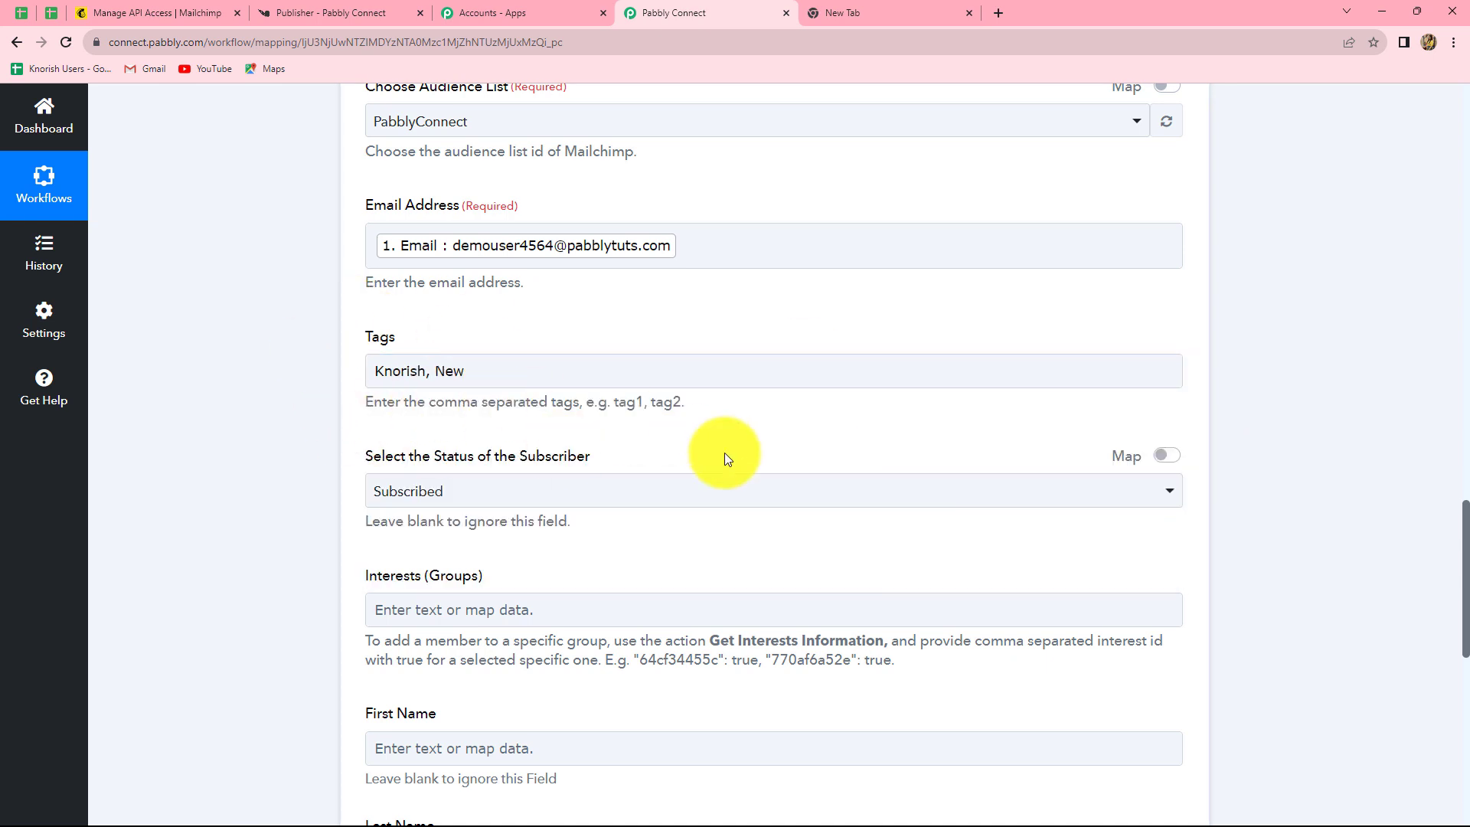
# Choose Subscribed as the subscriber's status and check the Interests (Groups) and name fields below it.
pyautogui.scroll(-4, 724, 452)
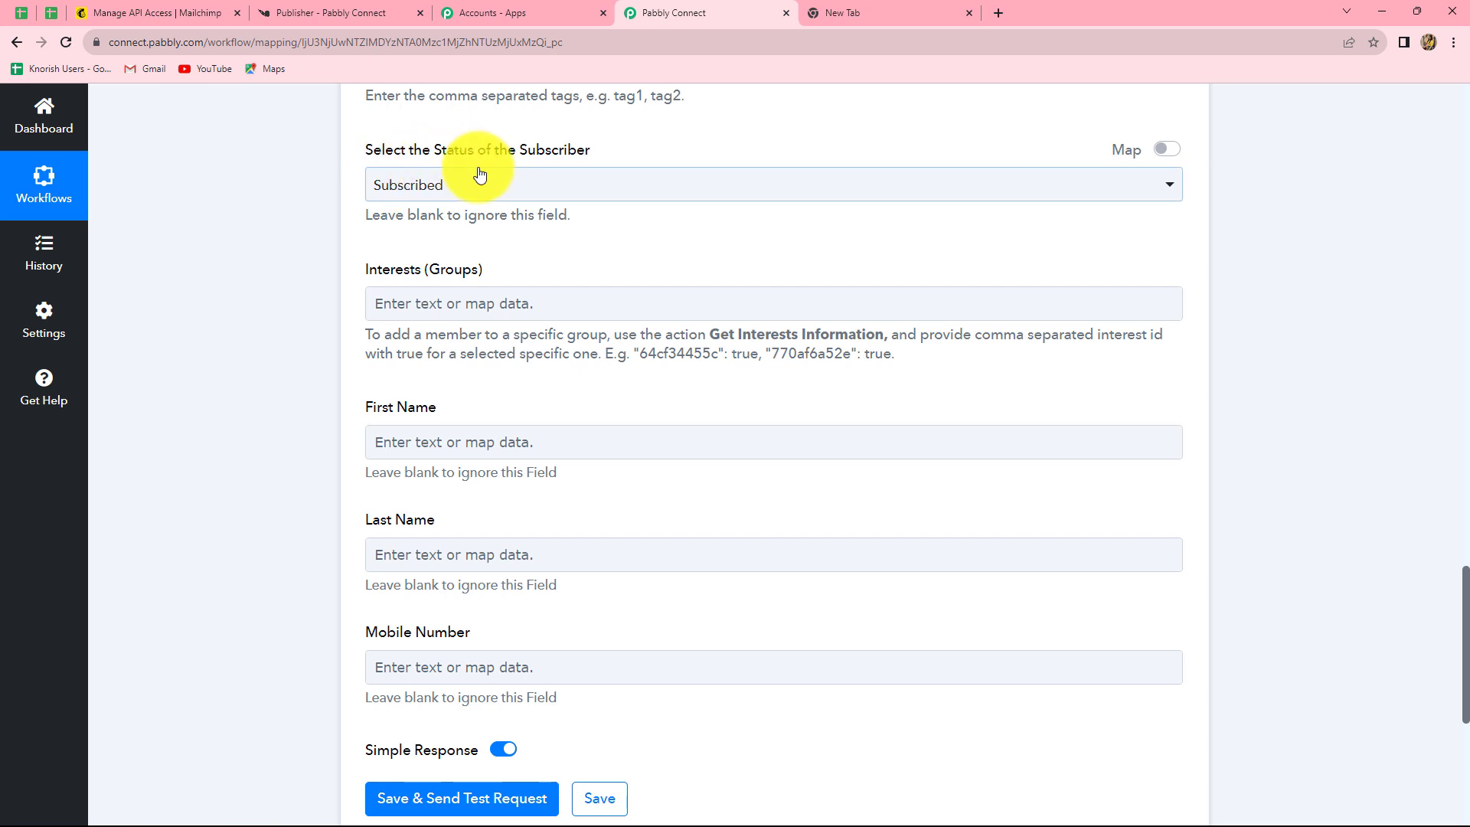
pyautogui.click(480, 197)
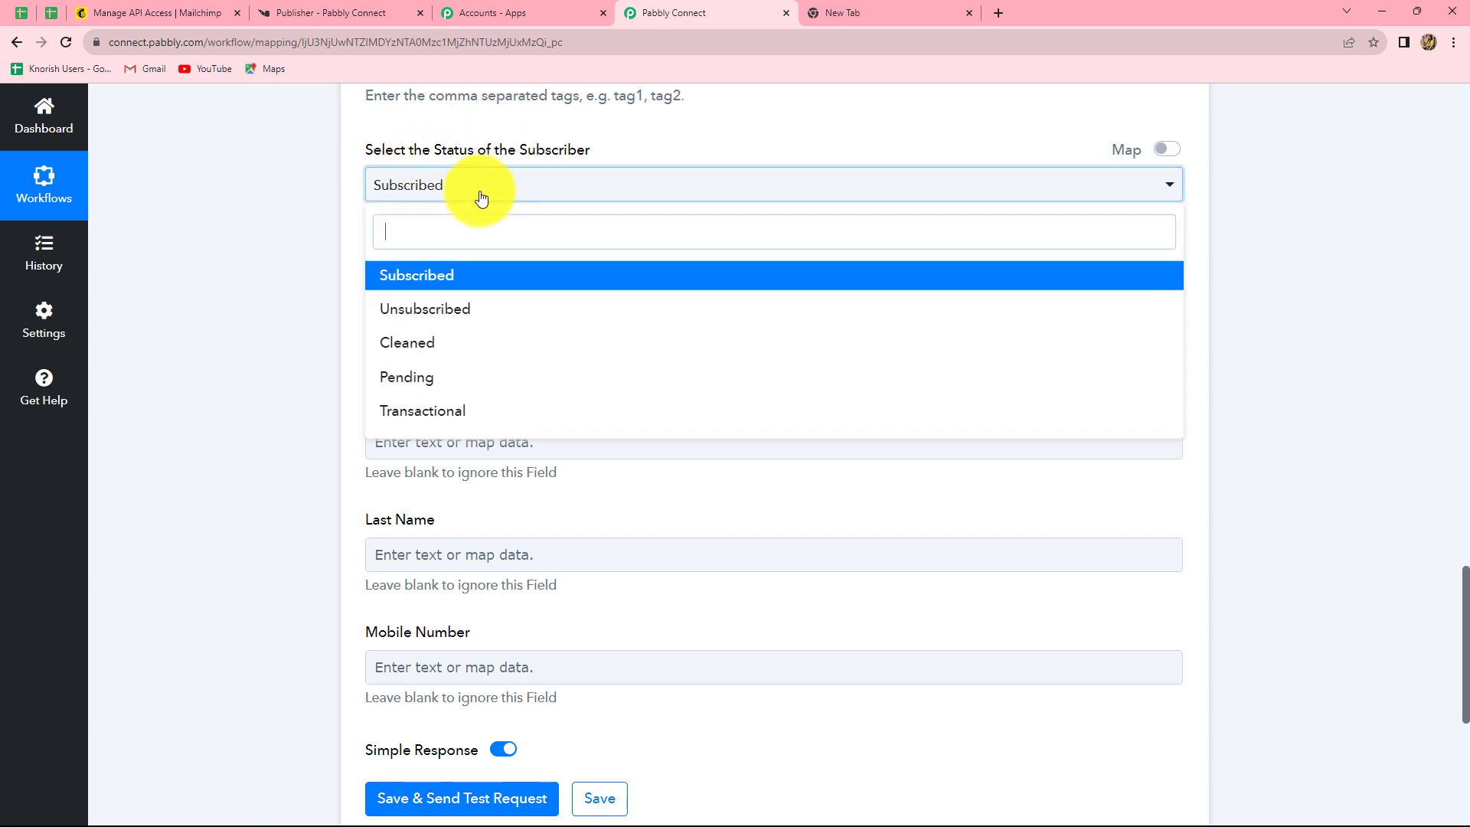
pyautogui.click(412, 276)
pyautogui.scroll(-3, 606, 329)
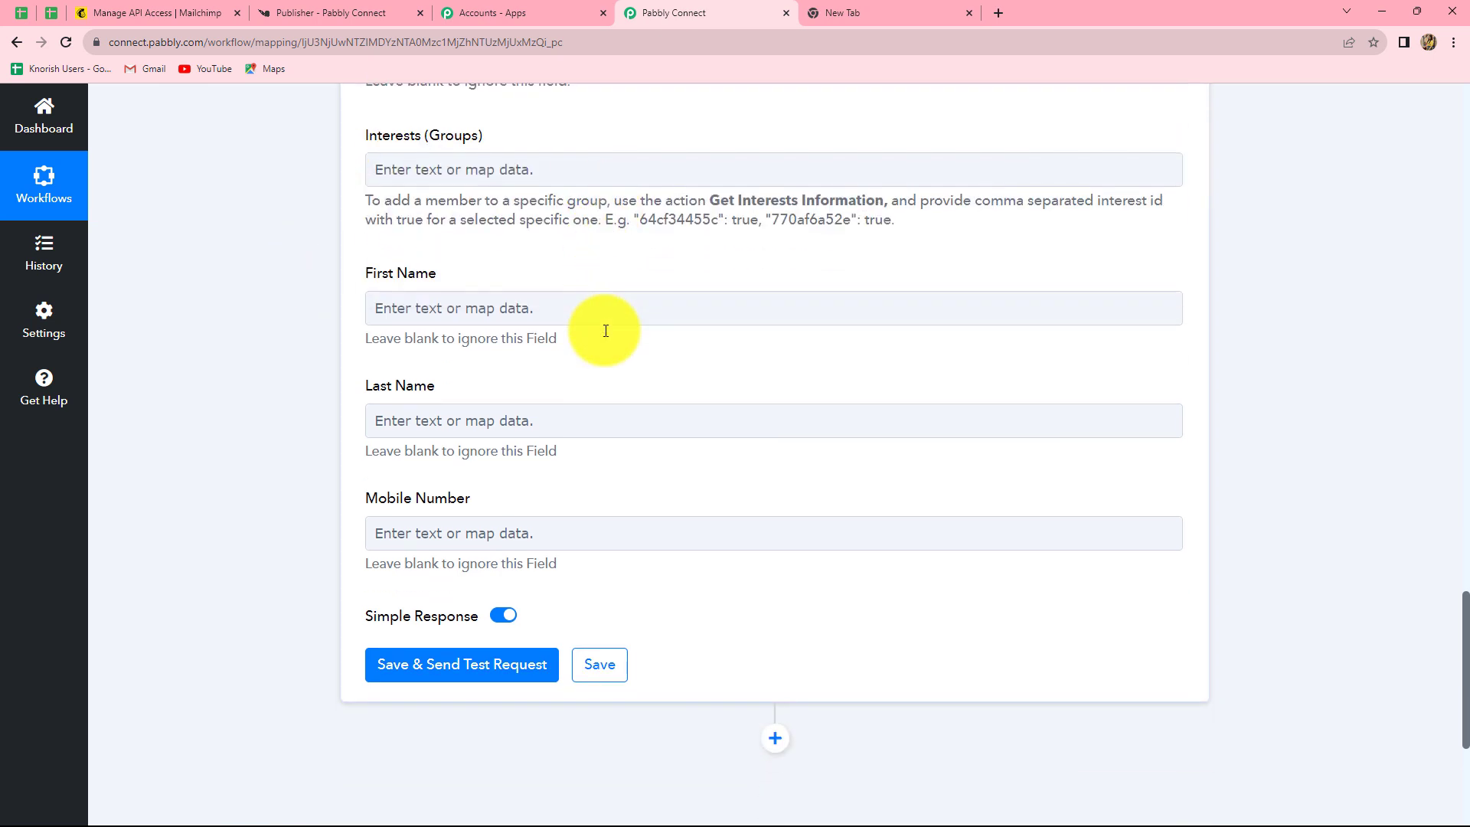
pyautogui.scroll(2, 529, 268)
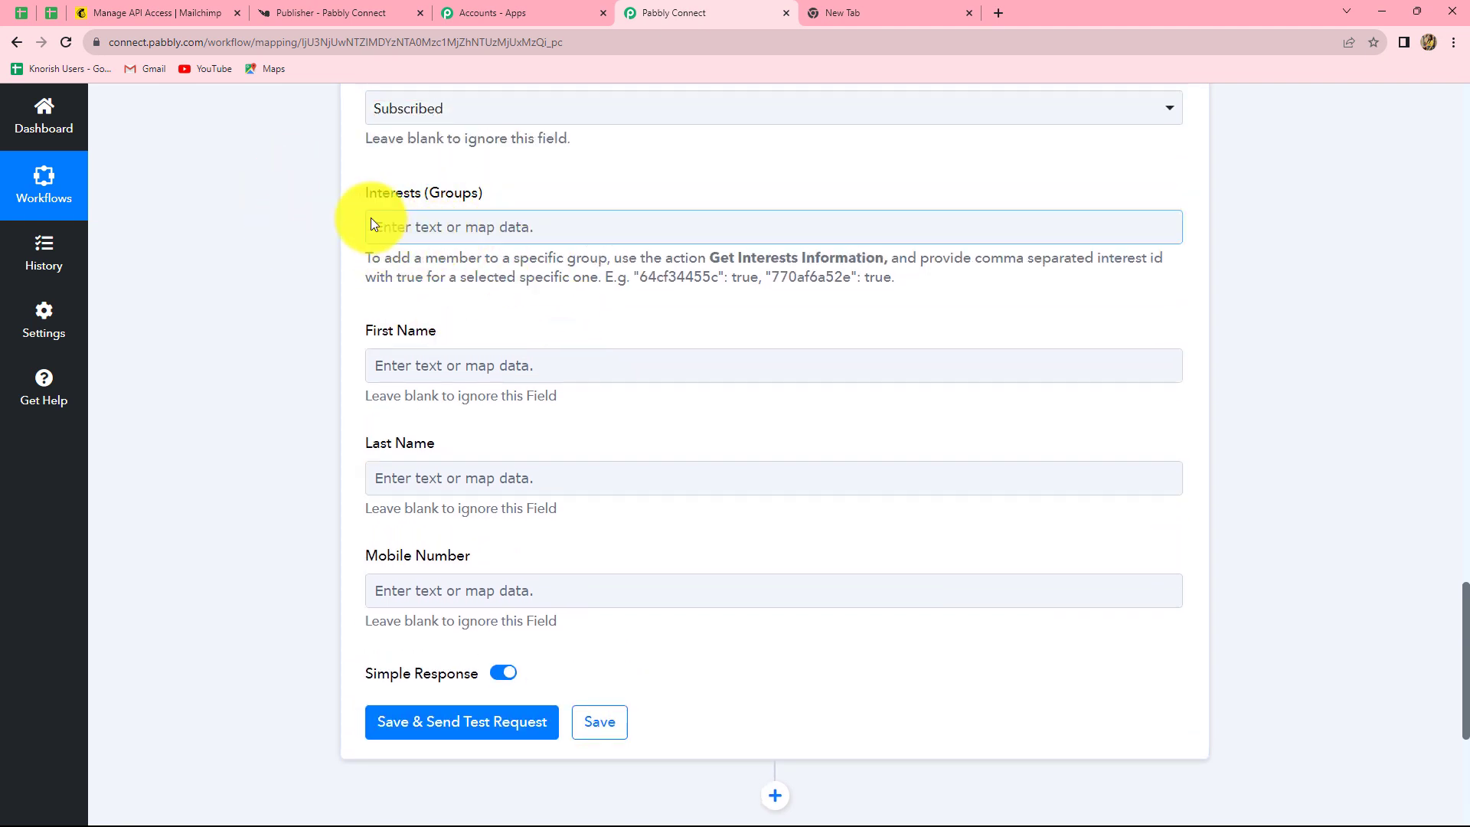
pyautogui.click(722, 357)
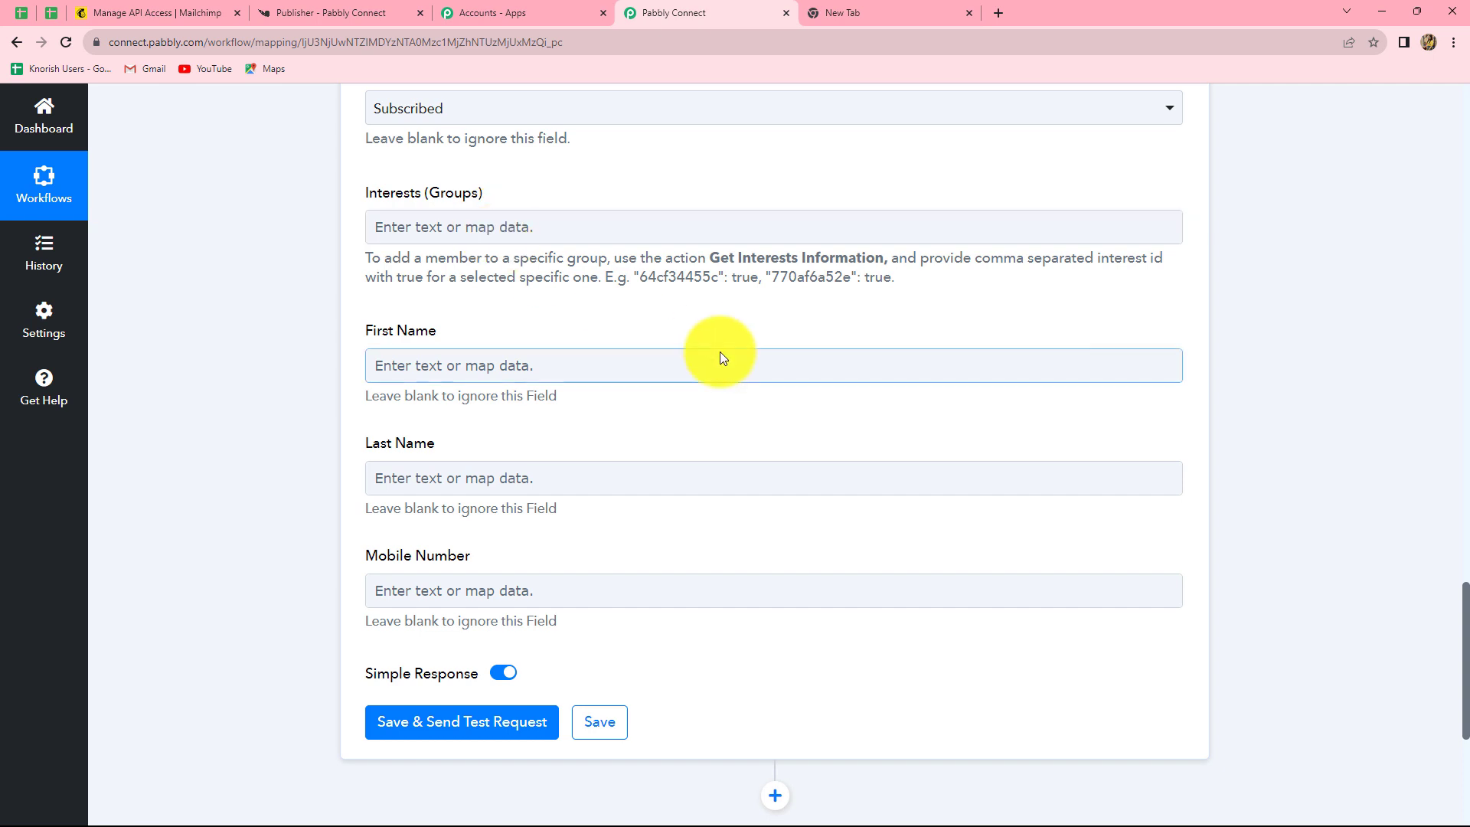
pyautogui.click(530, 239)
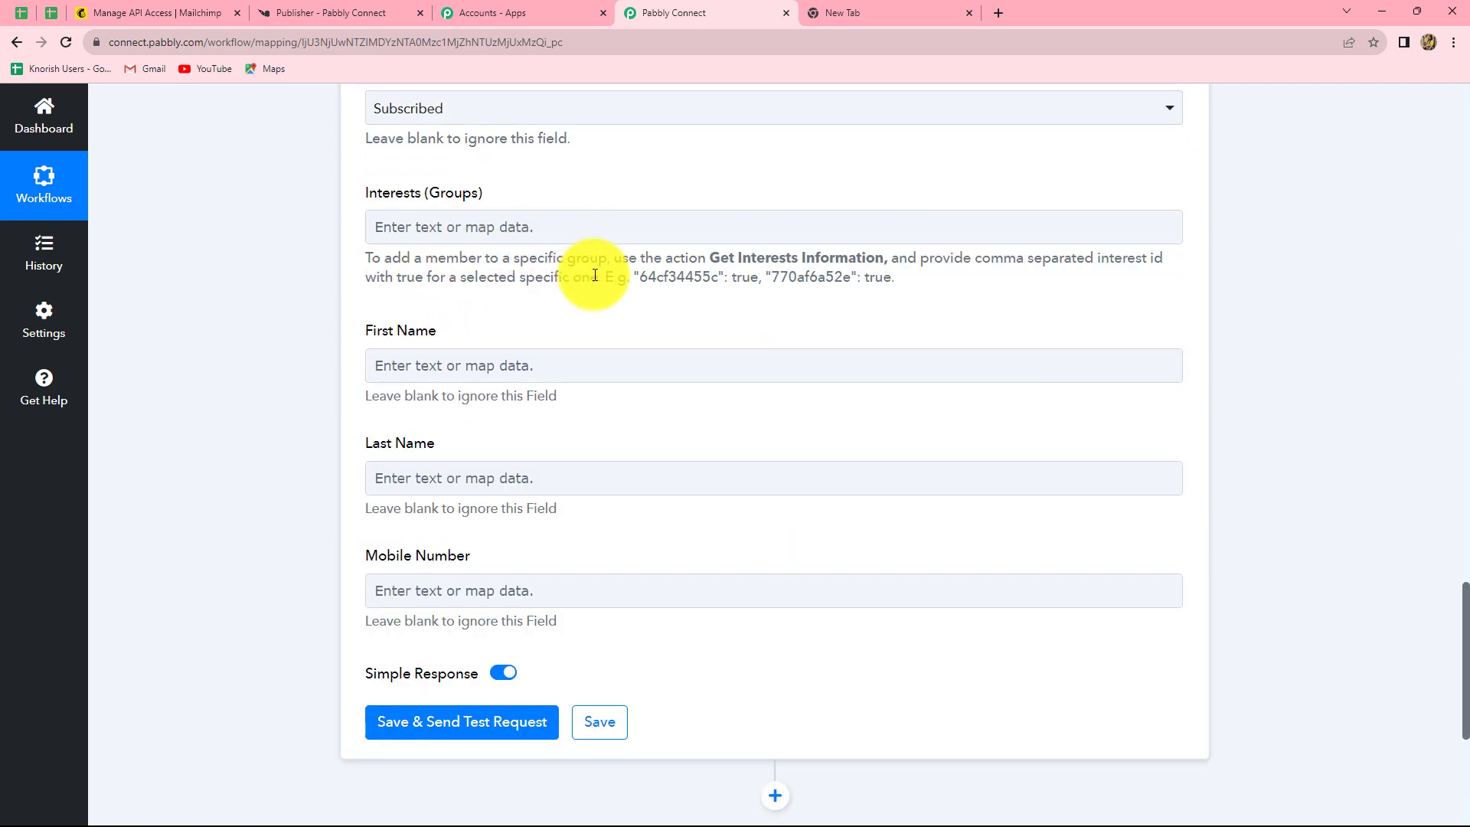
# Examine which values from the Knorish: New Signup step are available for mapping to the Mailchimp First Name field.
pyautogui.scroll(-2, 620, 319)
pyautogui.click(622, 320)
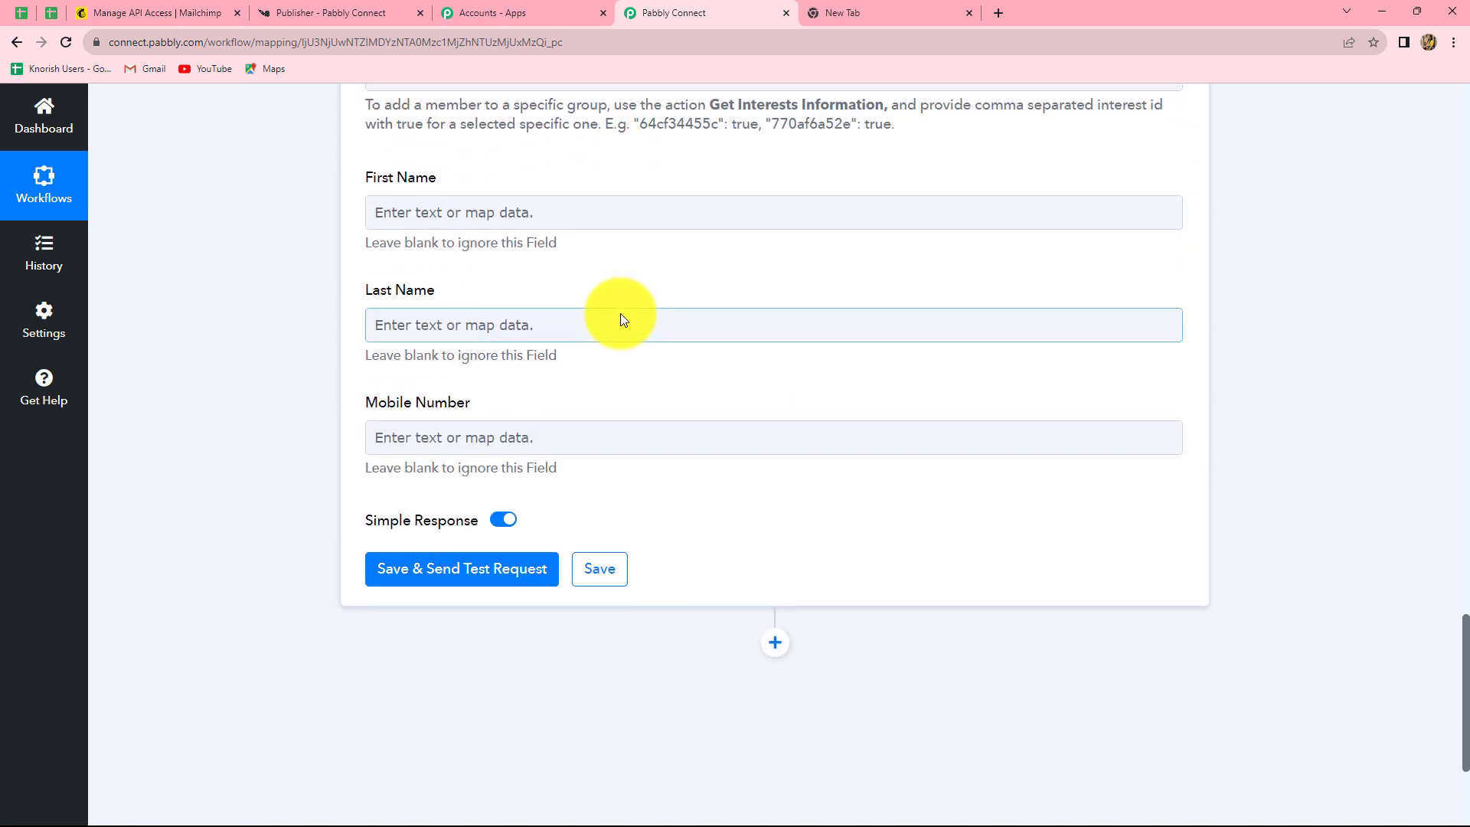
pyautogui.click(409, 212)
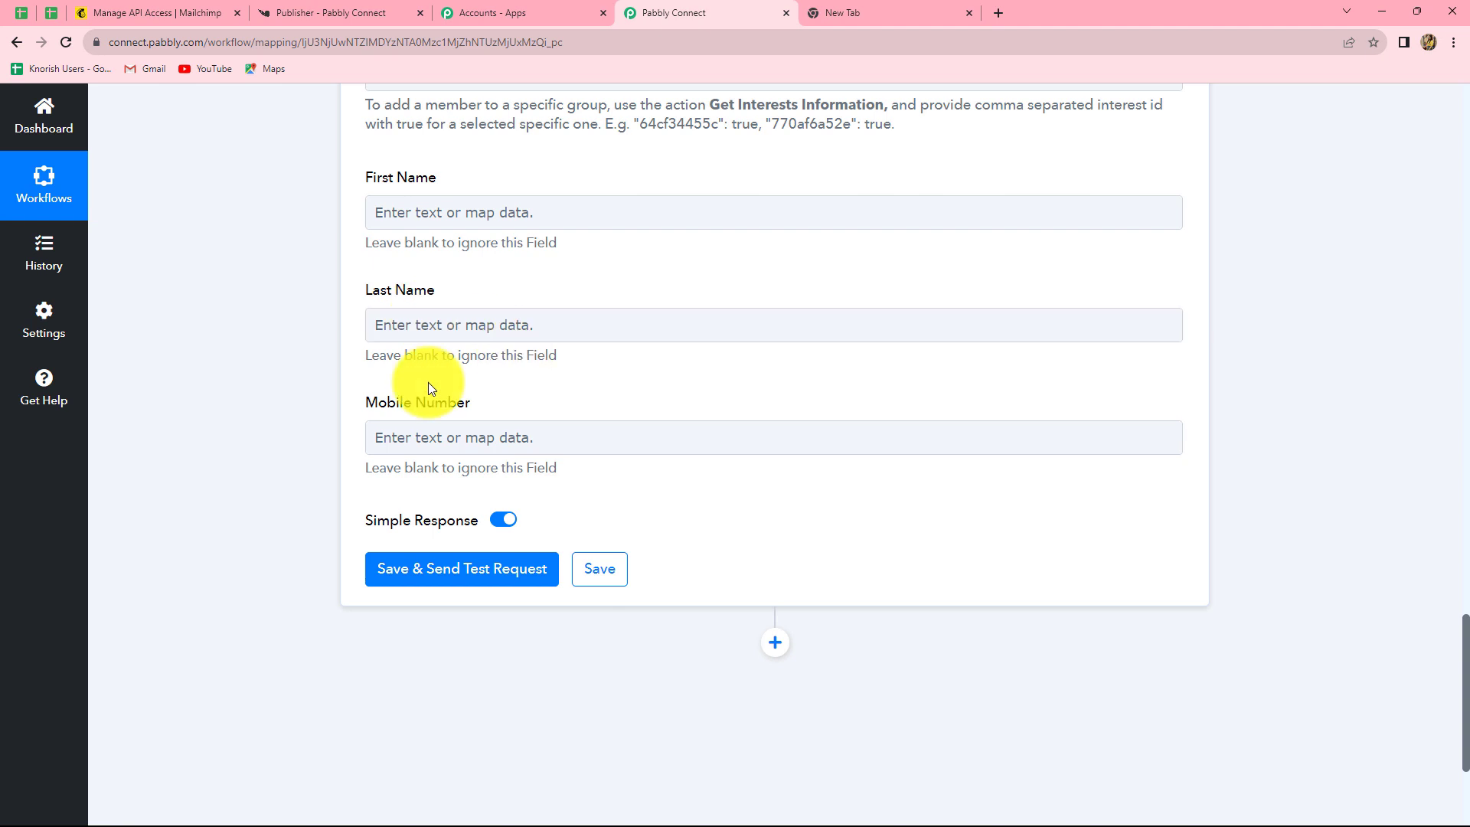
pyautogui.click(425, 222)
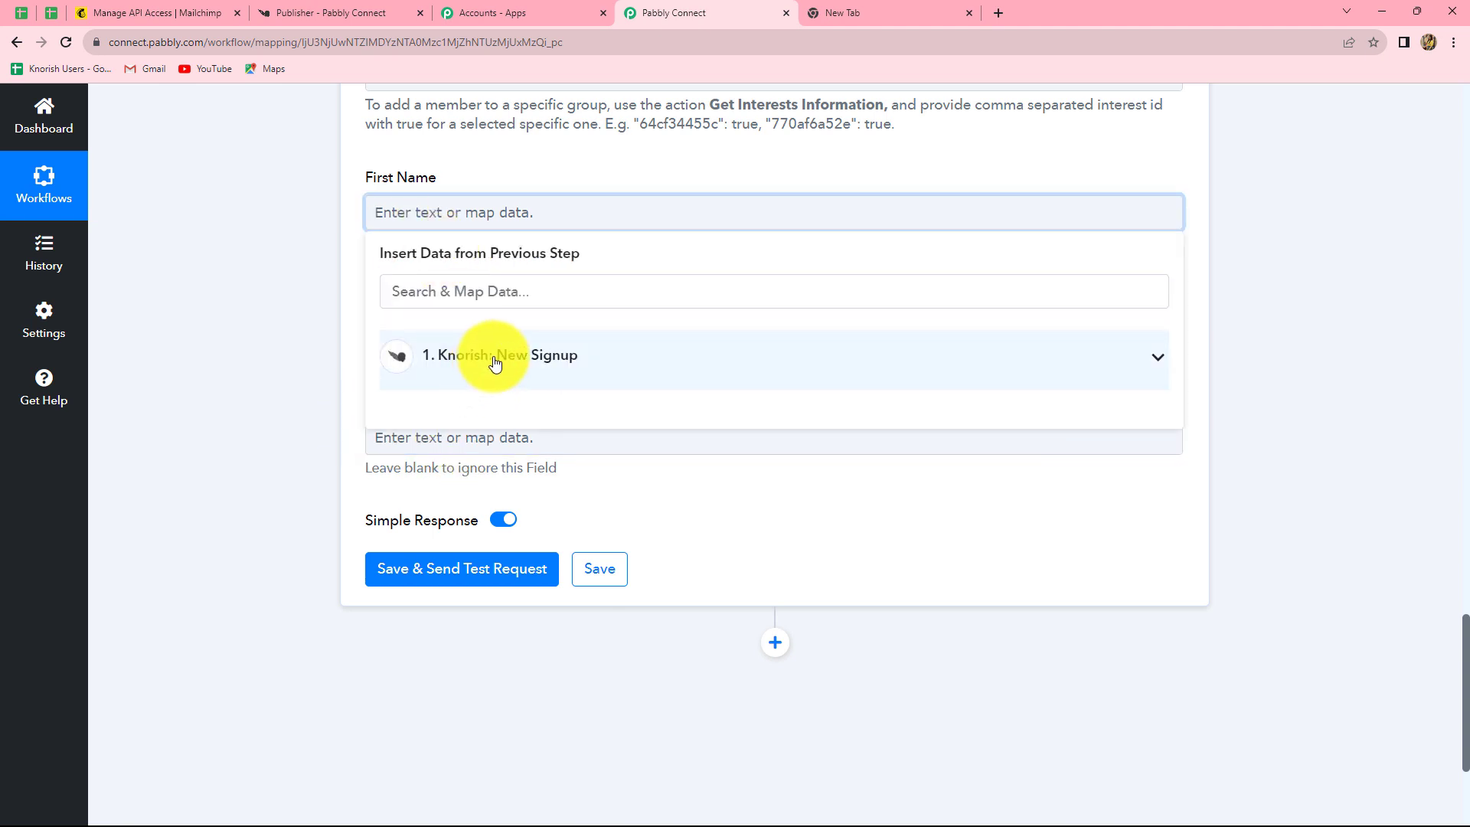
pyautogui.click(495, 364)
pyautogui.click(390, 200)
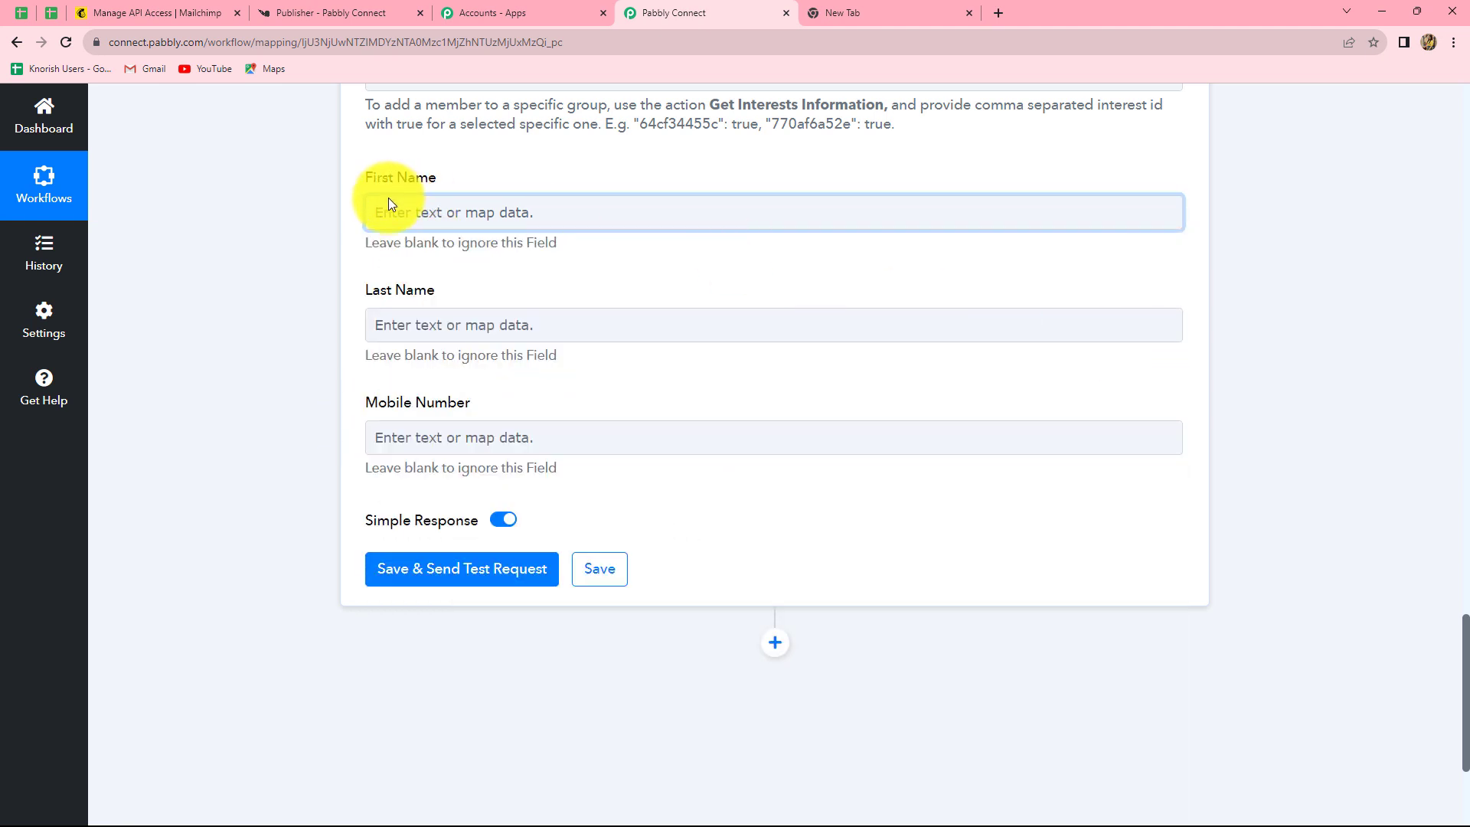
pyautogui.click(476, 223)
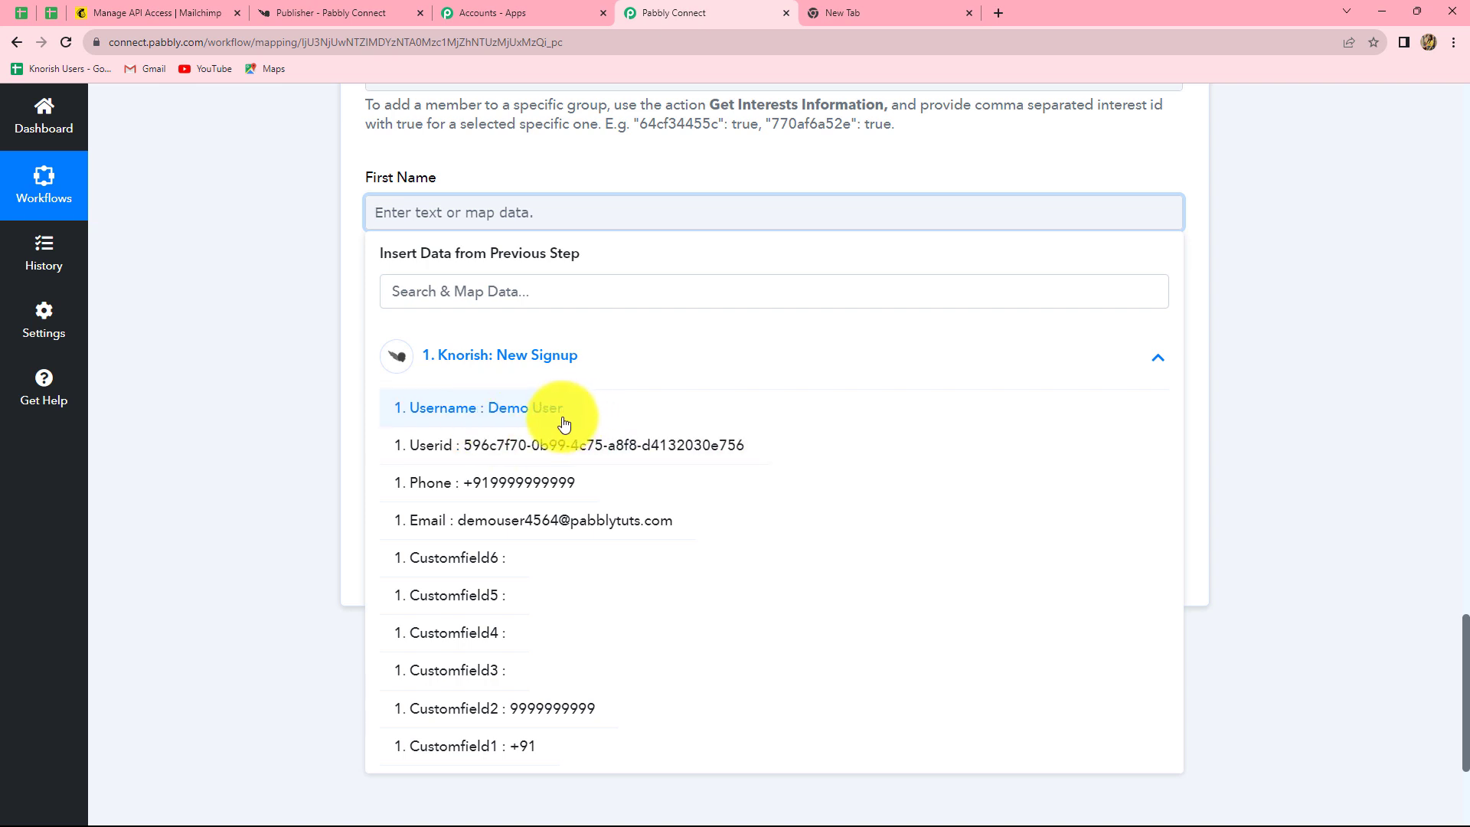
pyautogui.click(1300, 390)
# Add a Text Formatter by Pabbly action between the Knorish trigger and the Mailchimp action and connect it with the Split Text event.
pyautogui.scroll(3, 857, 344)
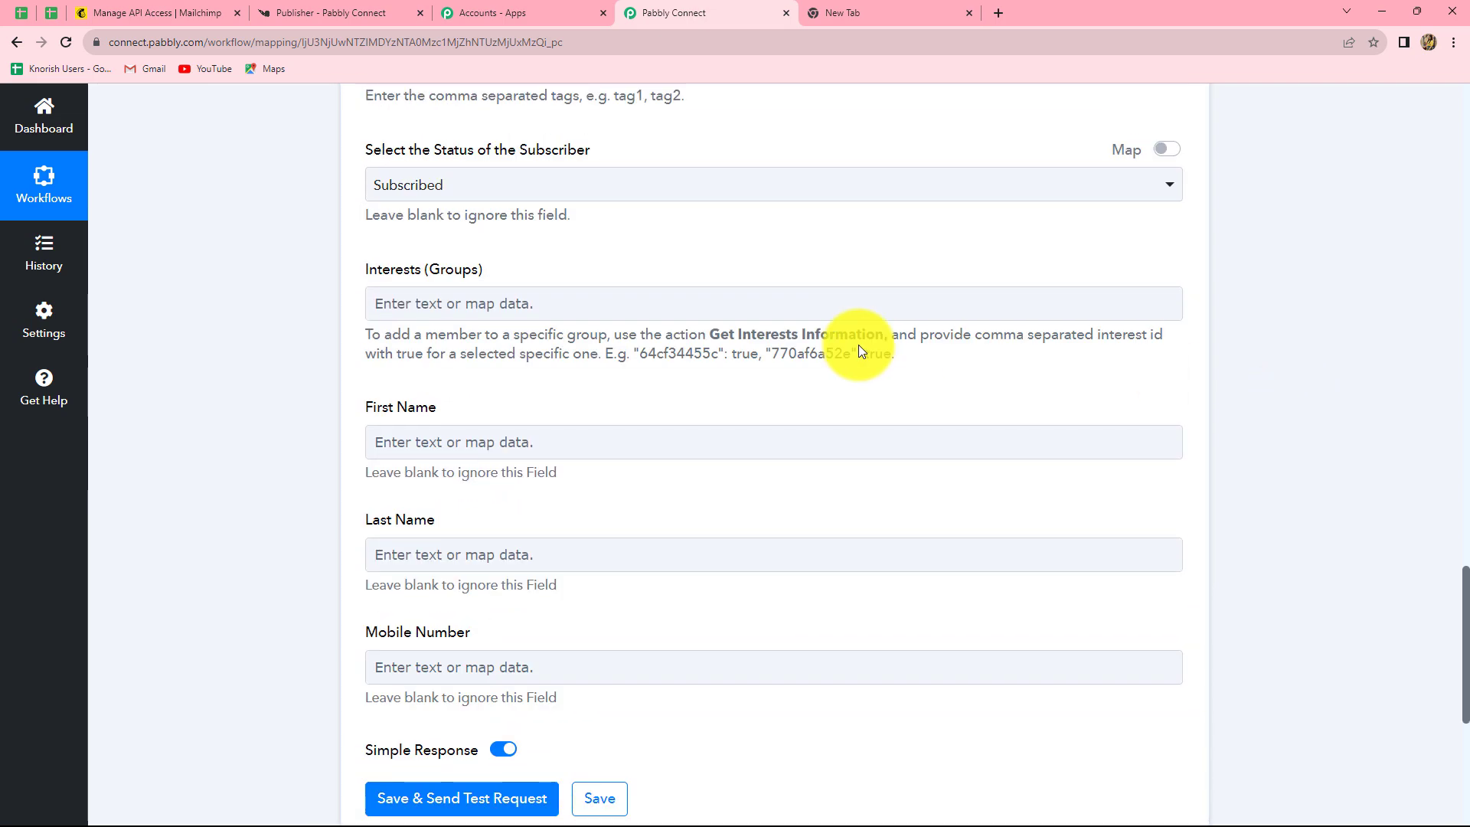
pyautogui.scroll(10, 857, 345)
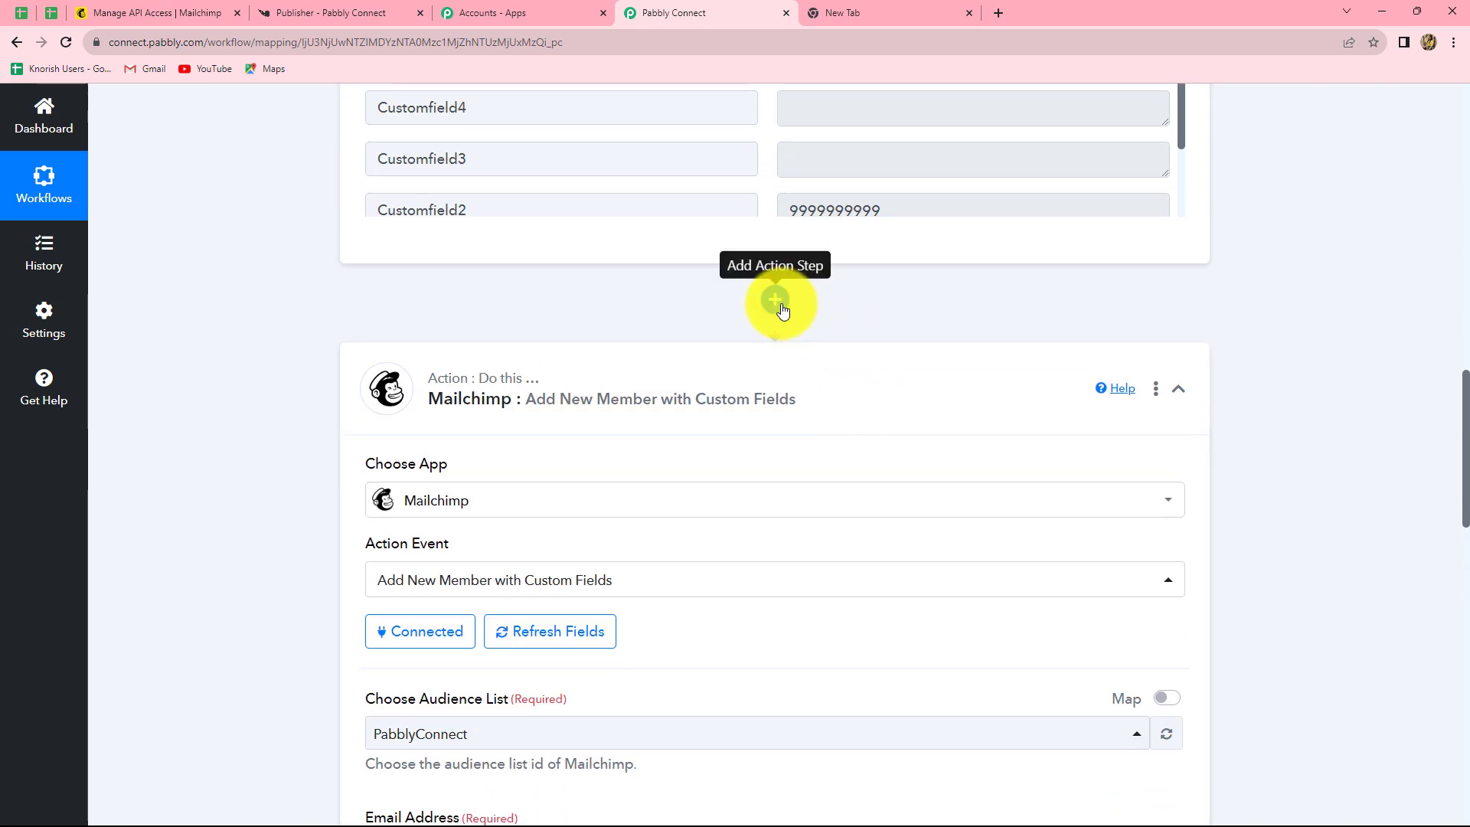
pyautogui.click(776, 300)
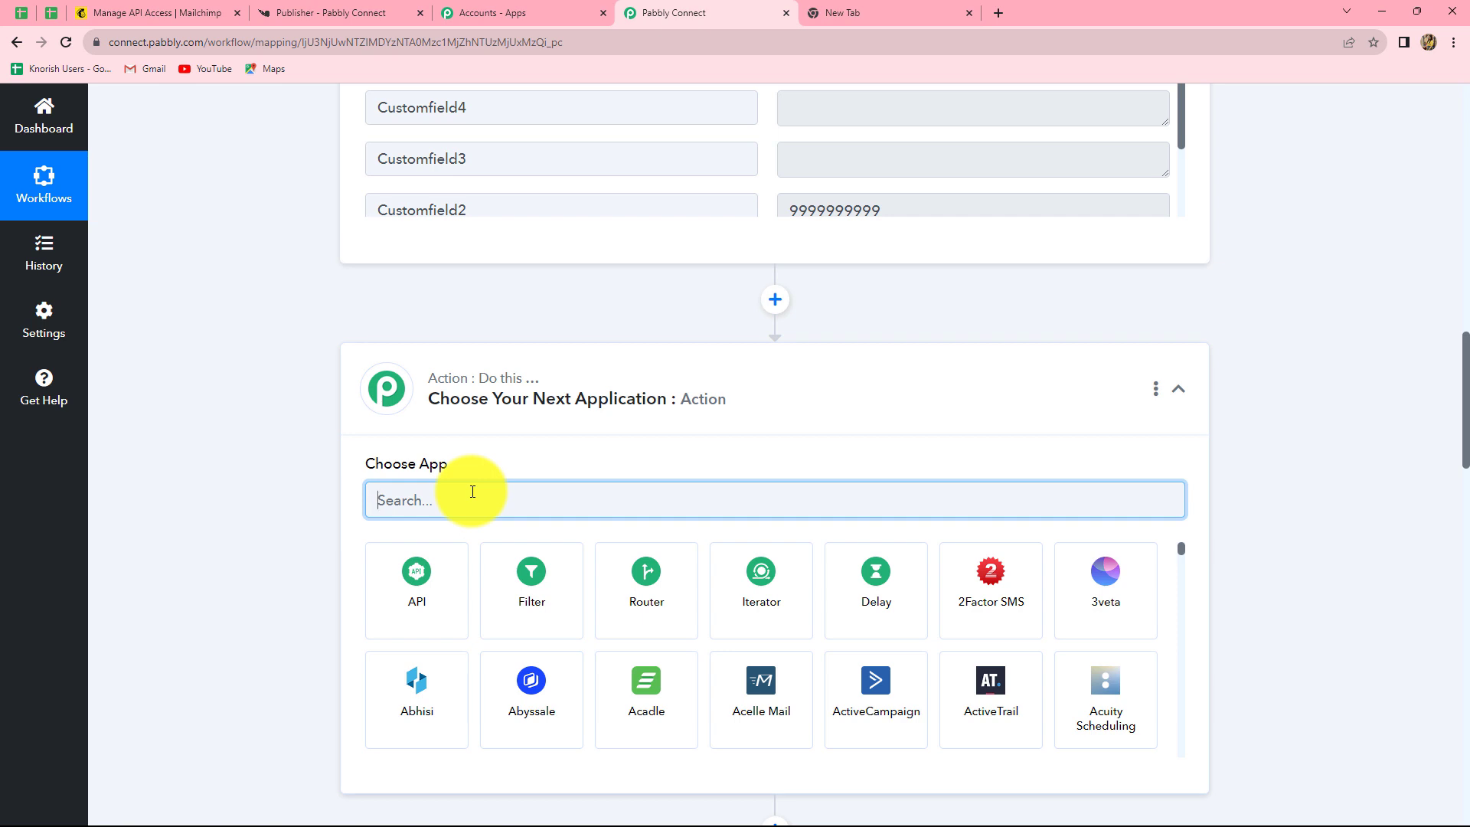
pyautogui.write('text')
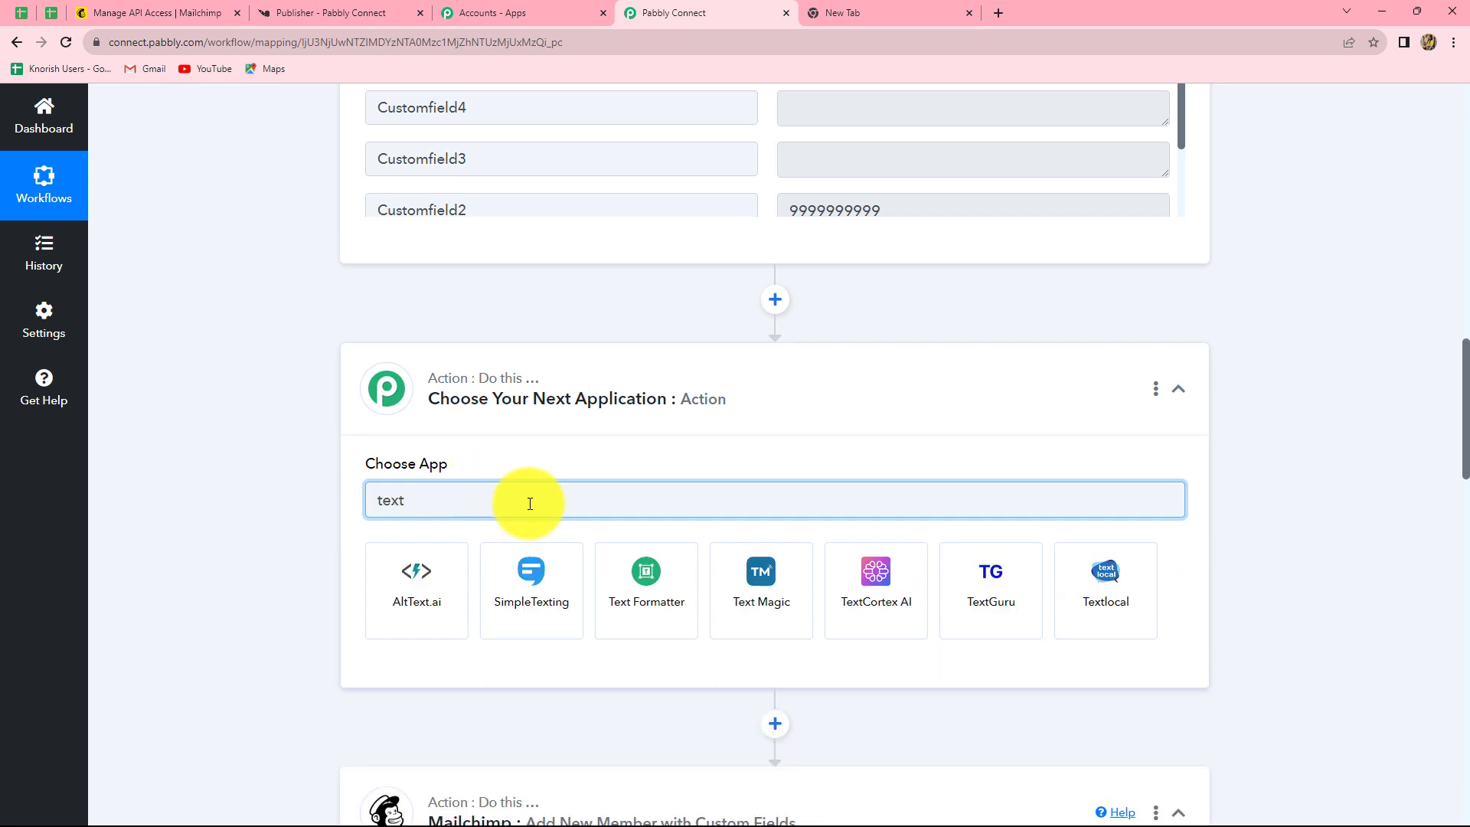
pyautogui.click(614, 585)
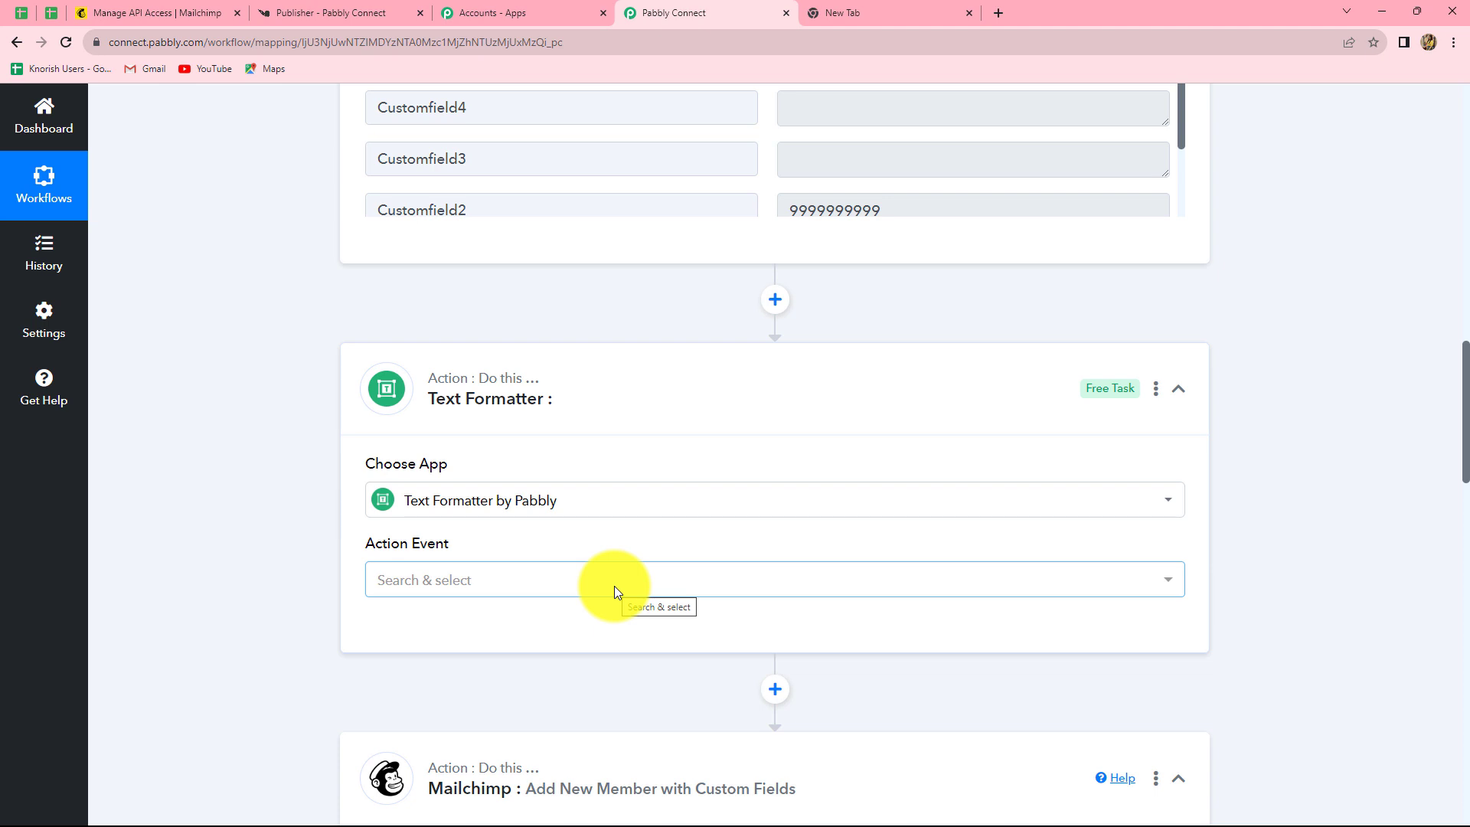
pyautogui.click(536, 578)
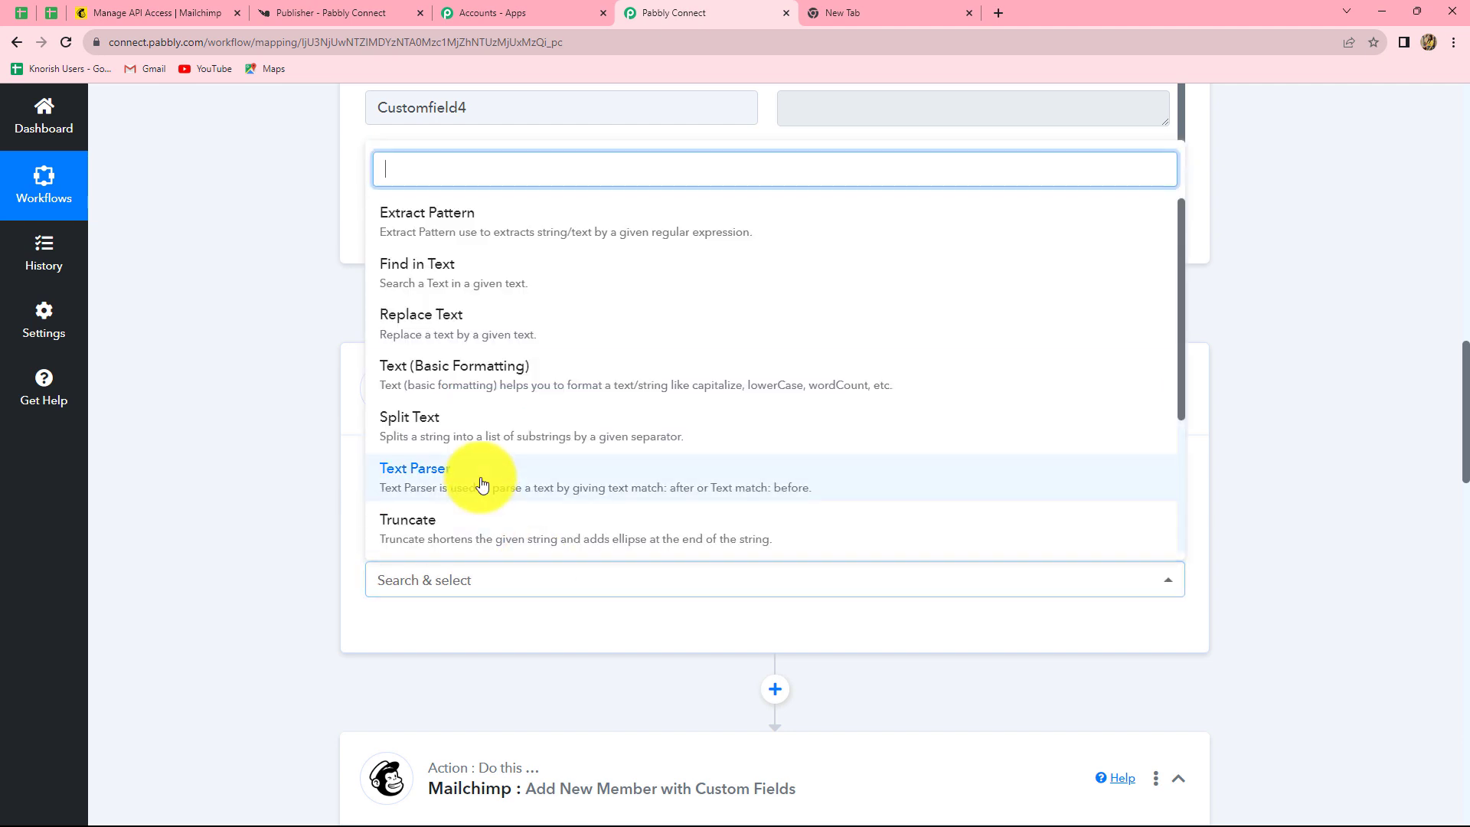
pyautogui.click(429, 442)
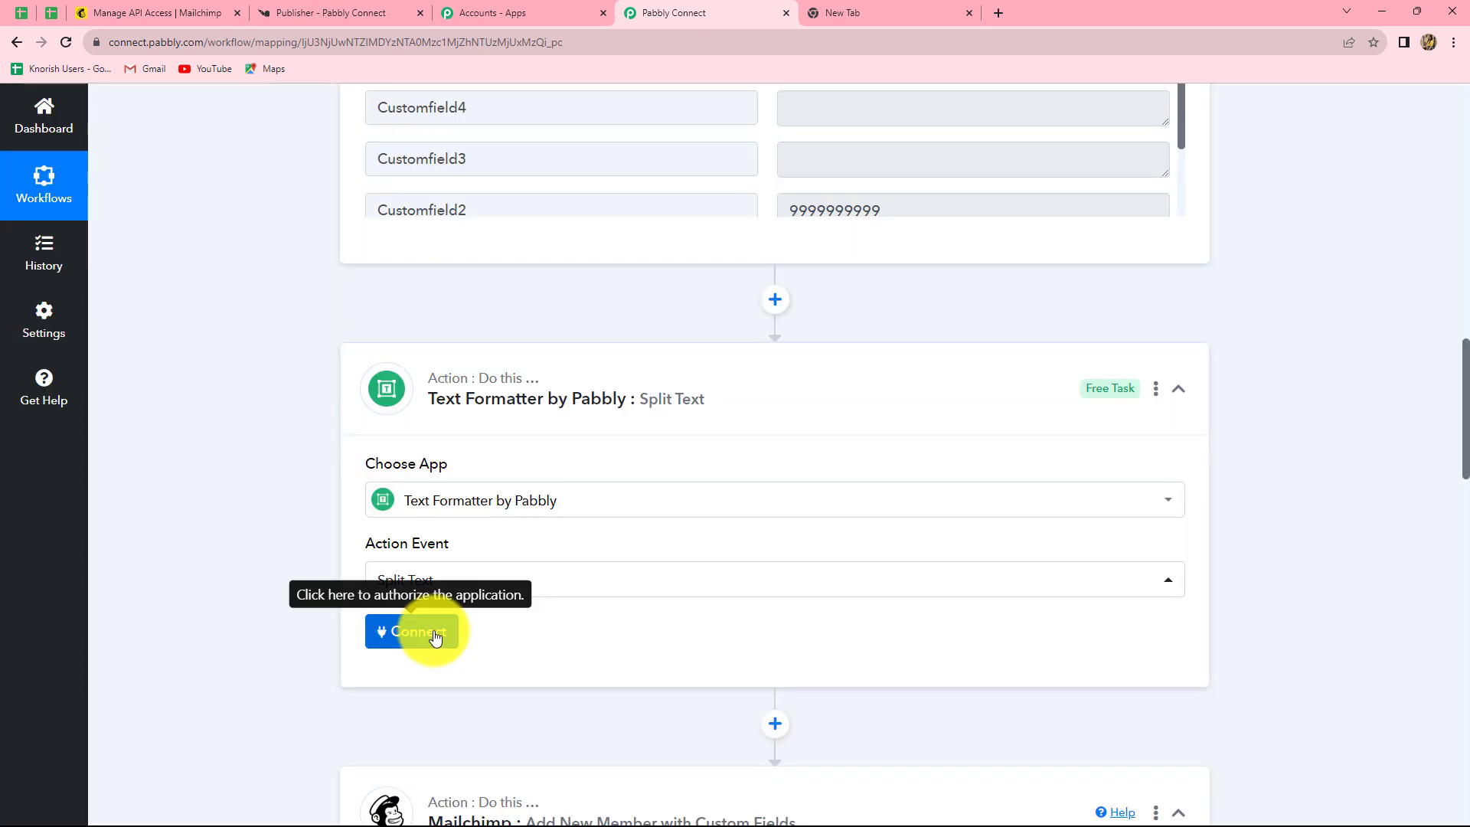
pyautogui.click(434, 634)
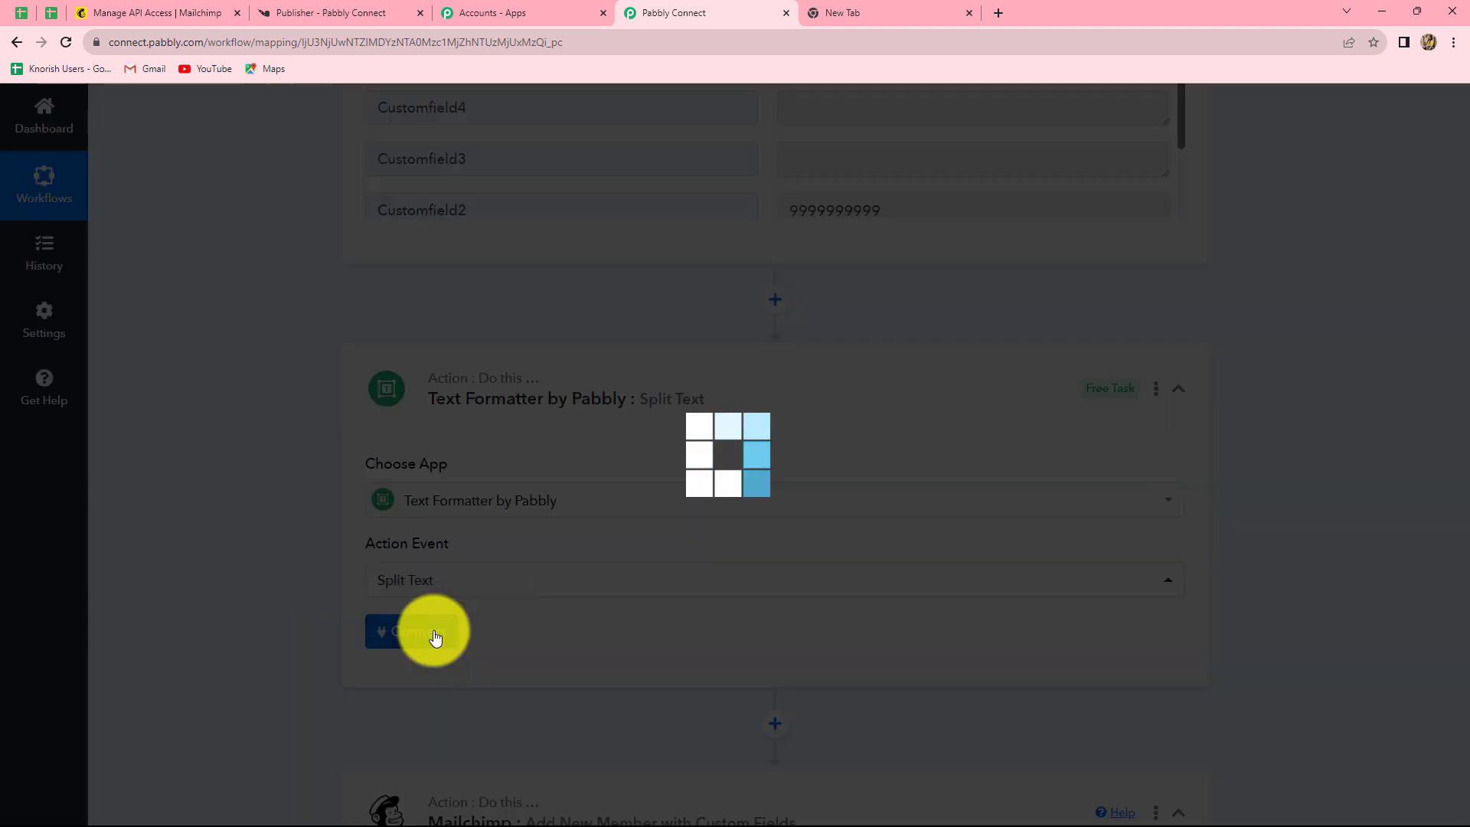
# Map the Text to Split field to the Username value from the Knorish: New Signup step.
pyautogui.scroll(-5, 394, 352)
pyautogui.click(393, 361)
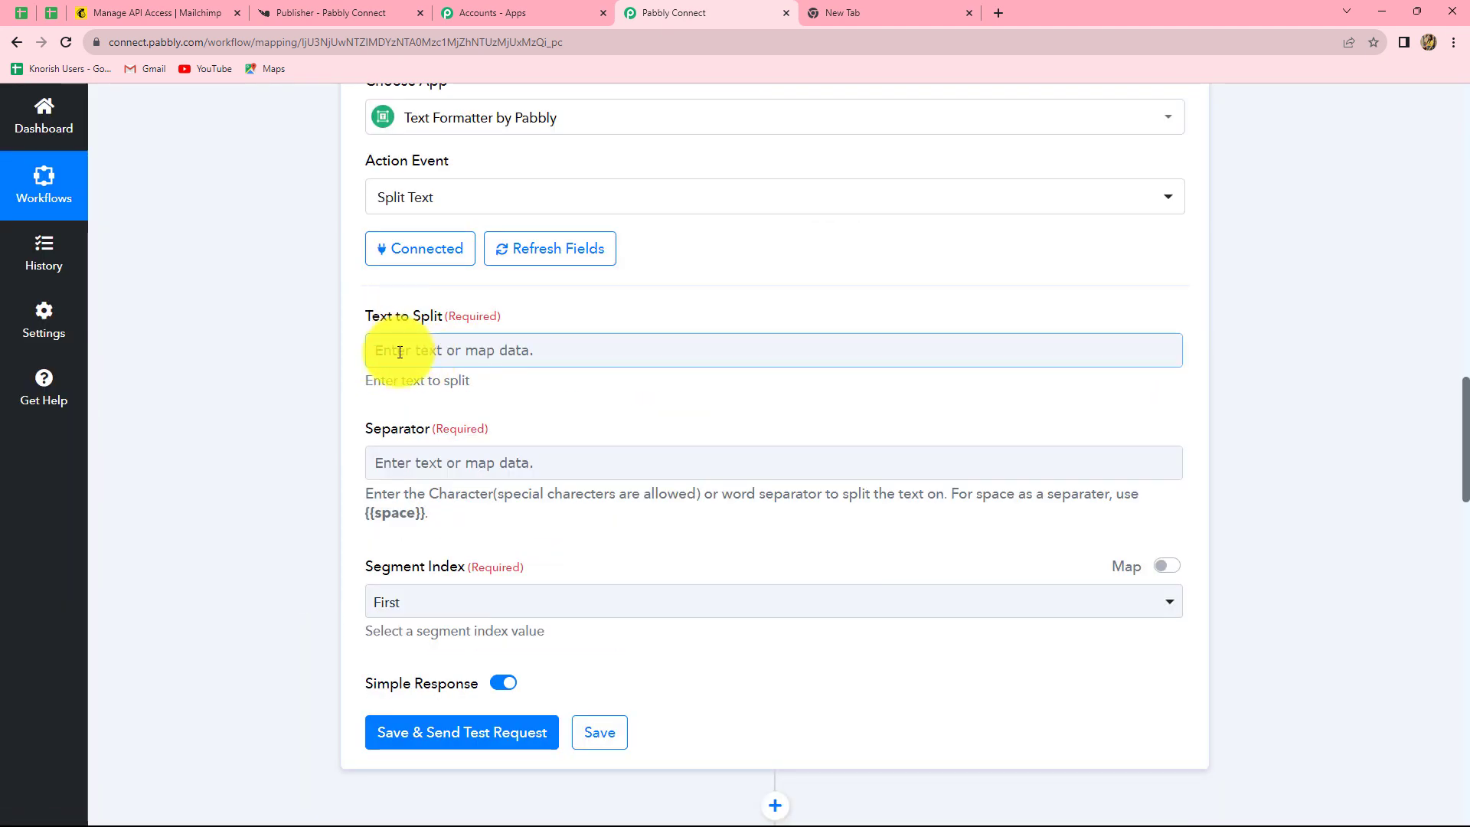
pyautogui.click(400, 352)
pyautogui.doubleClick(415, 369)
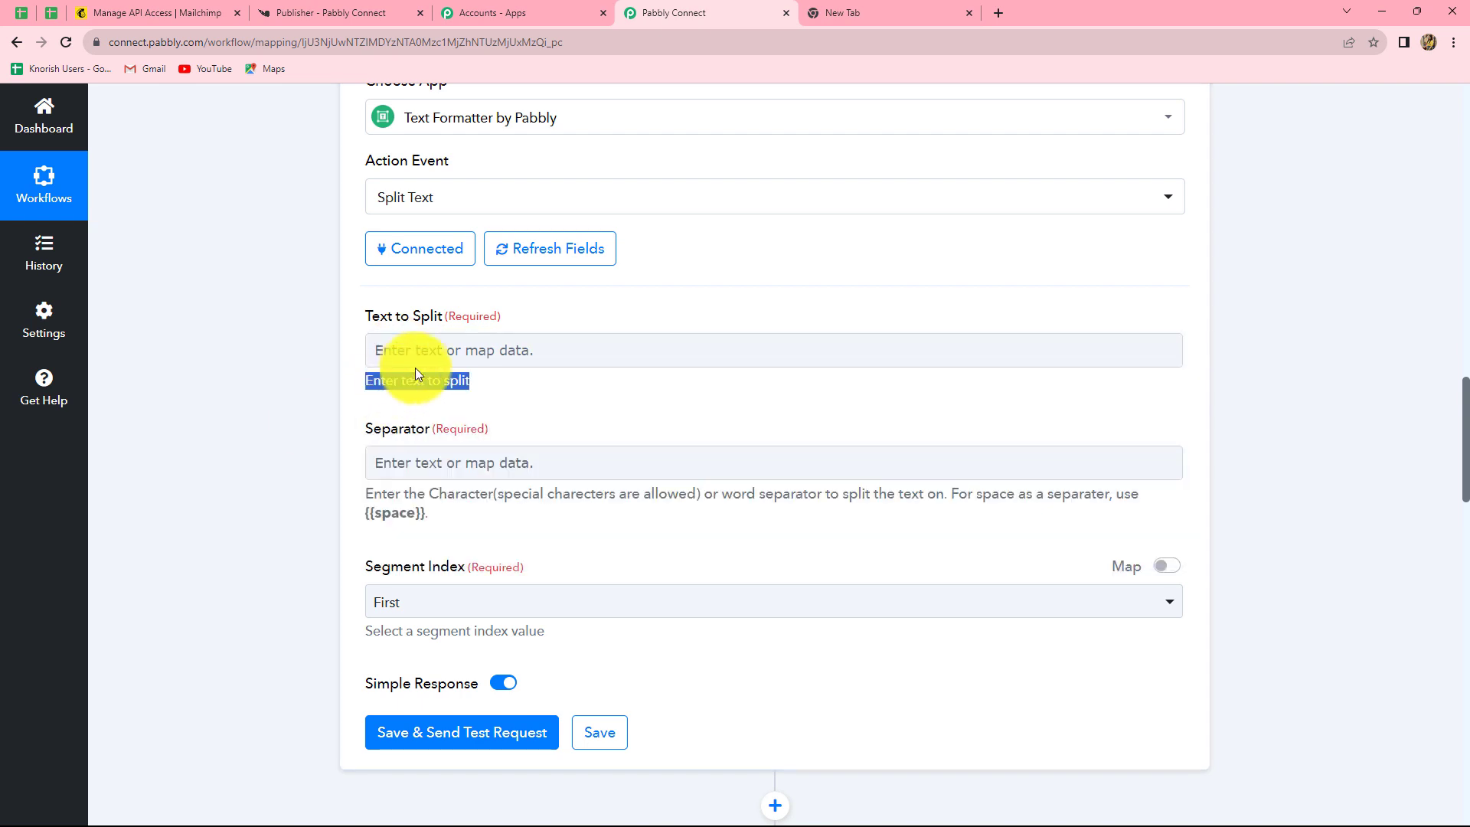
pyautogui.click(441, 352)
pyautogui.click(503, 496)
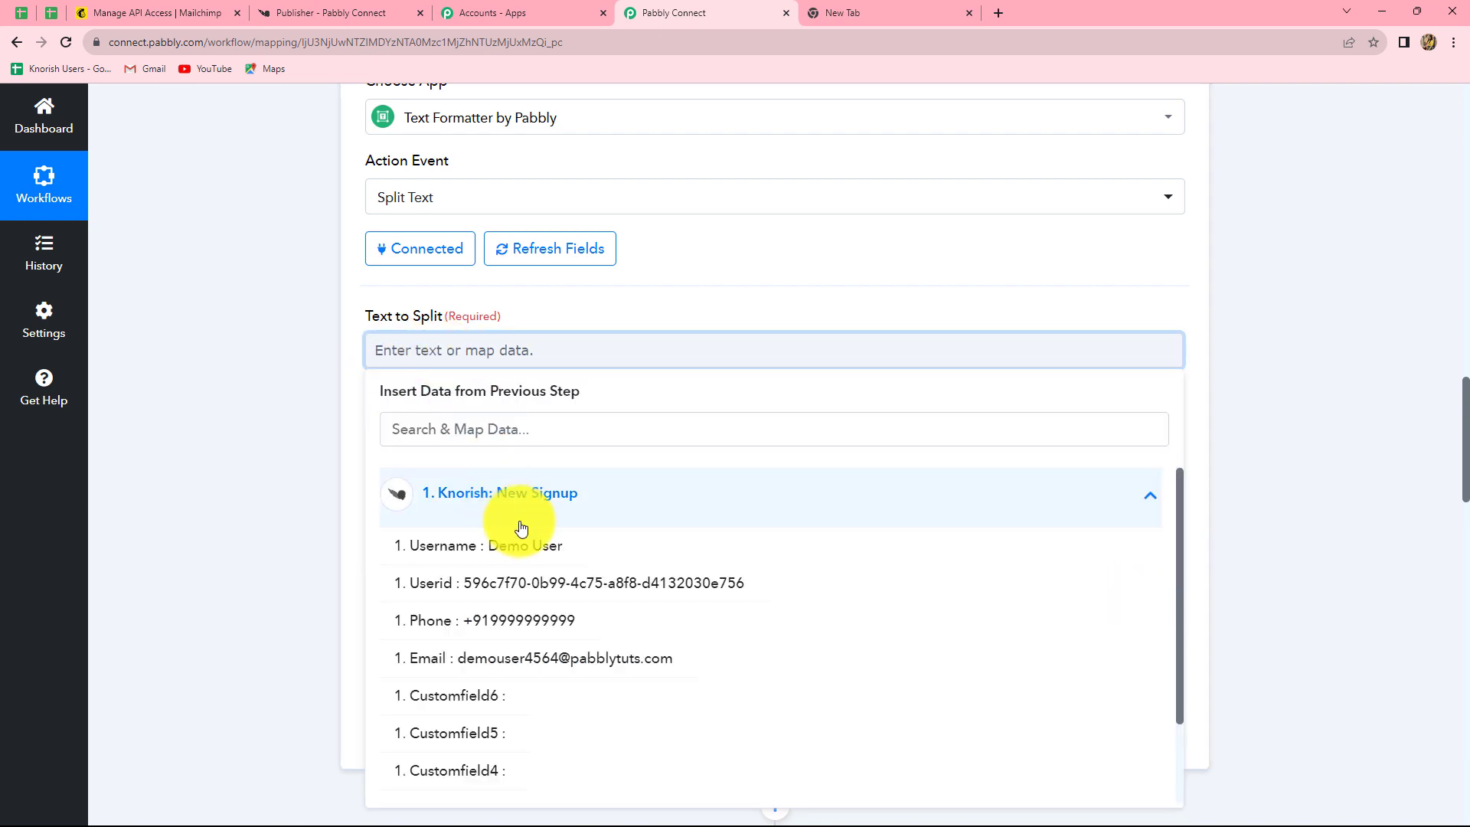
pyautogui.click(515, 552)
pyautogui.click(1274, 416)
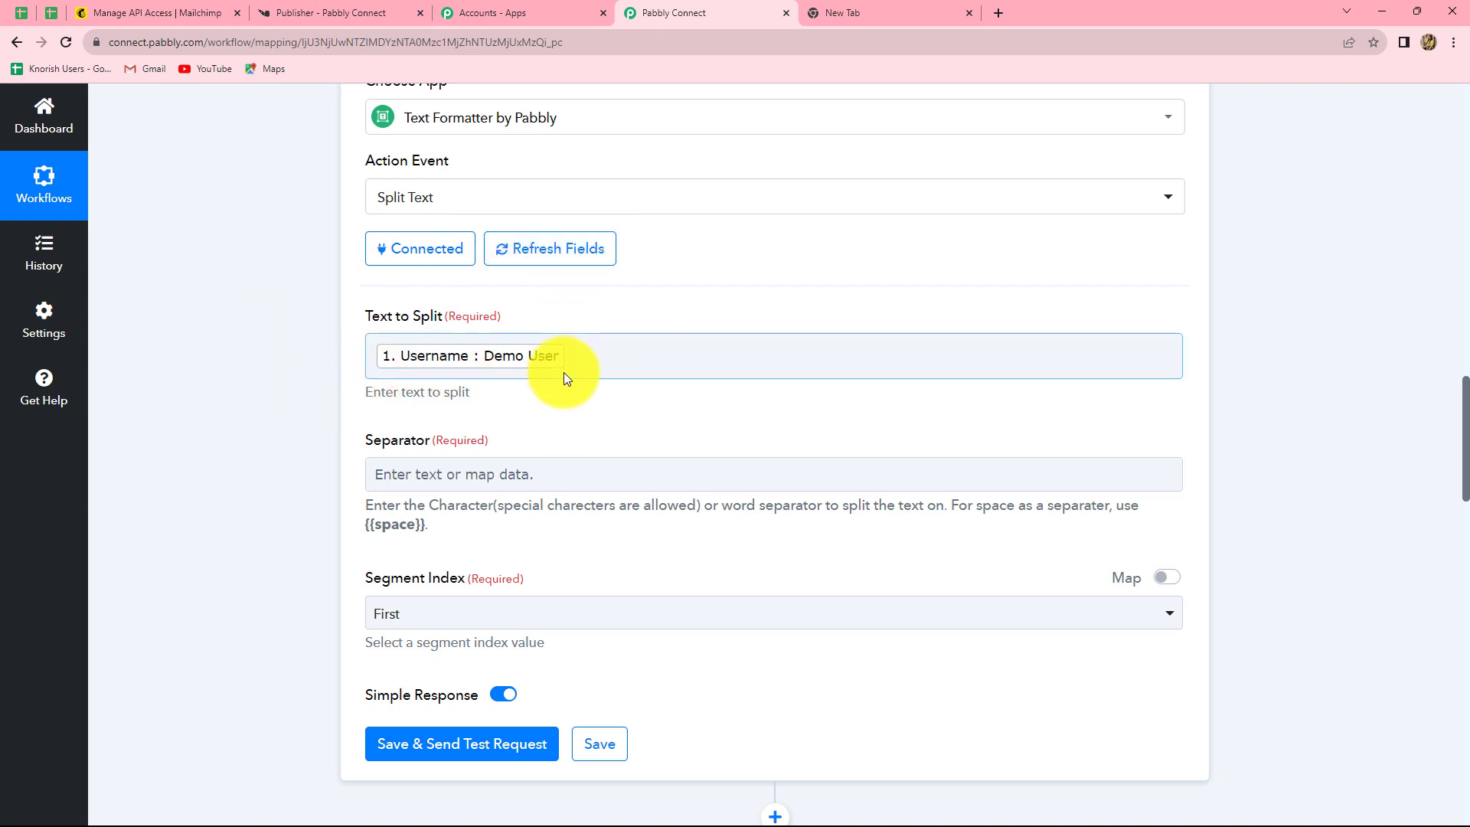
# Set the Split Text separator to {{space}}.
pyautogui.scroll(-2, 431, 327)
pyautogui.click(431, 327)
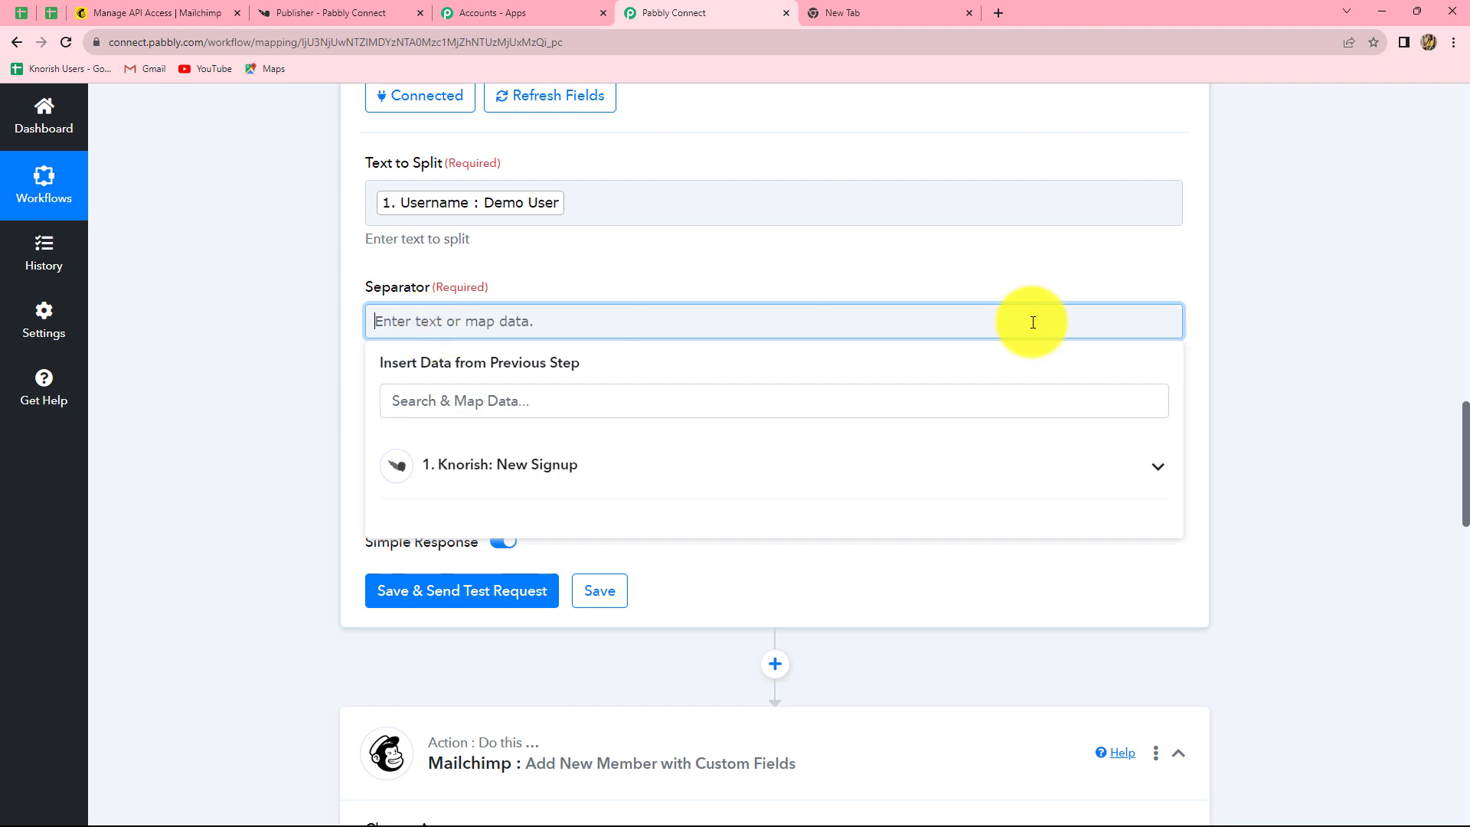
pyautogui.click(1131, 344)
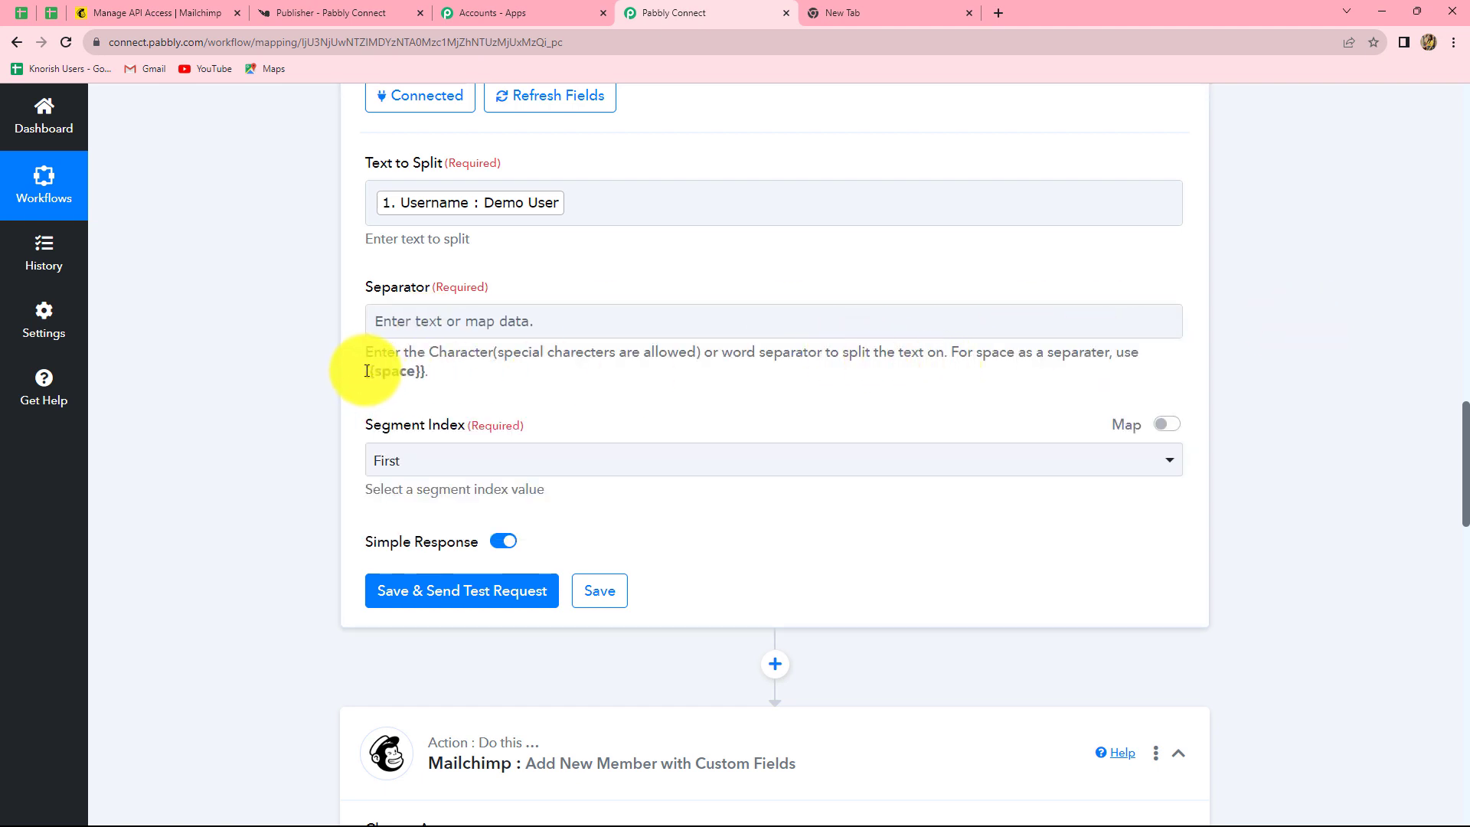
pyautogui.moveTo(367, 371); pyautogui.dragTo(419, 370)
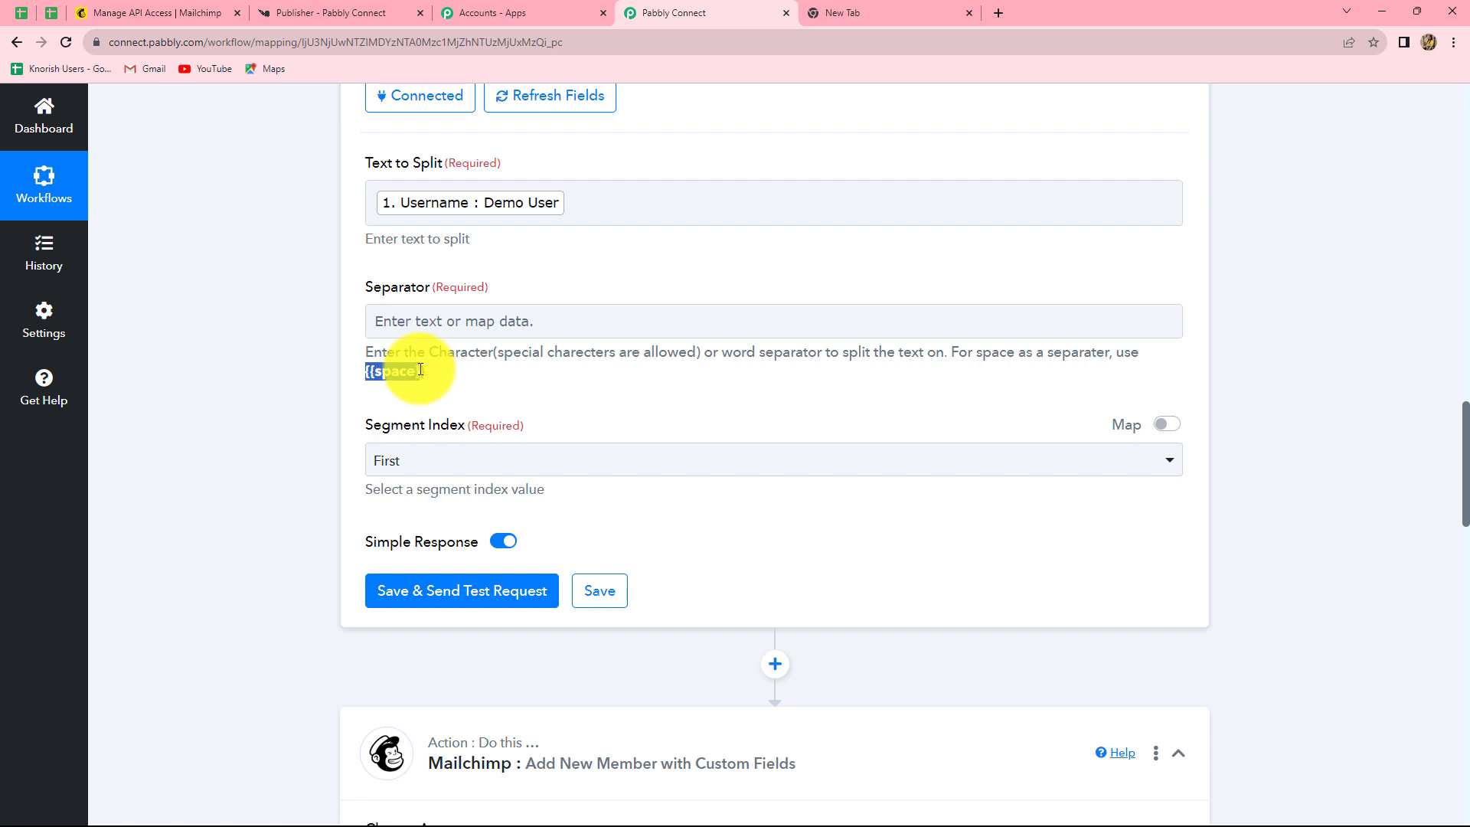
pyautogui.click(408, 320)
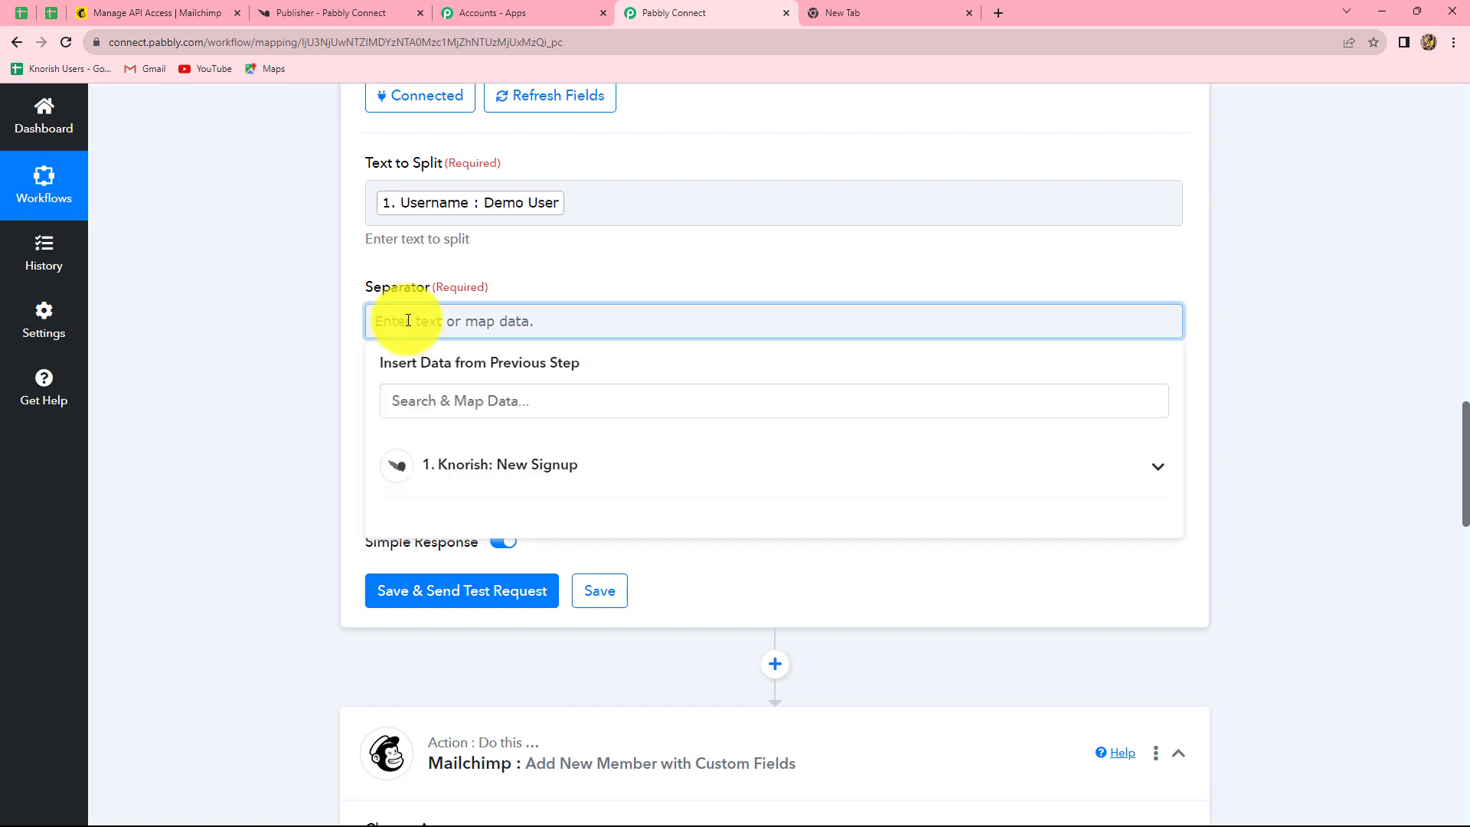
pyautogui.write('{{space}}')
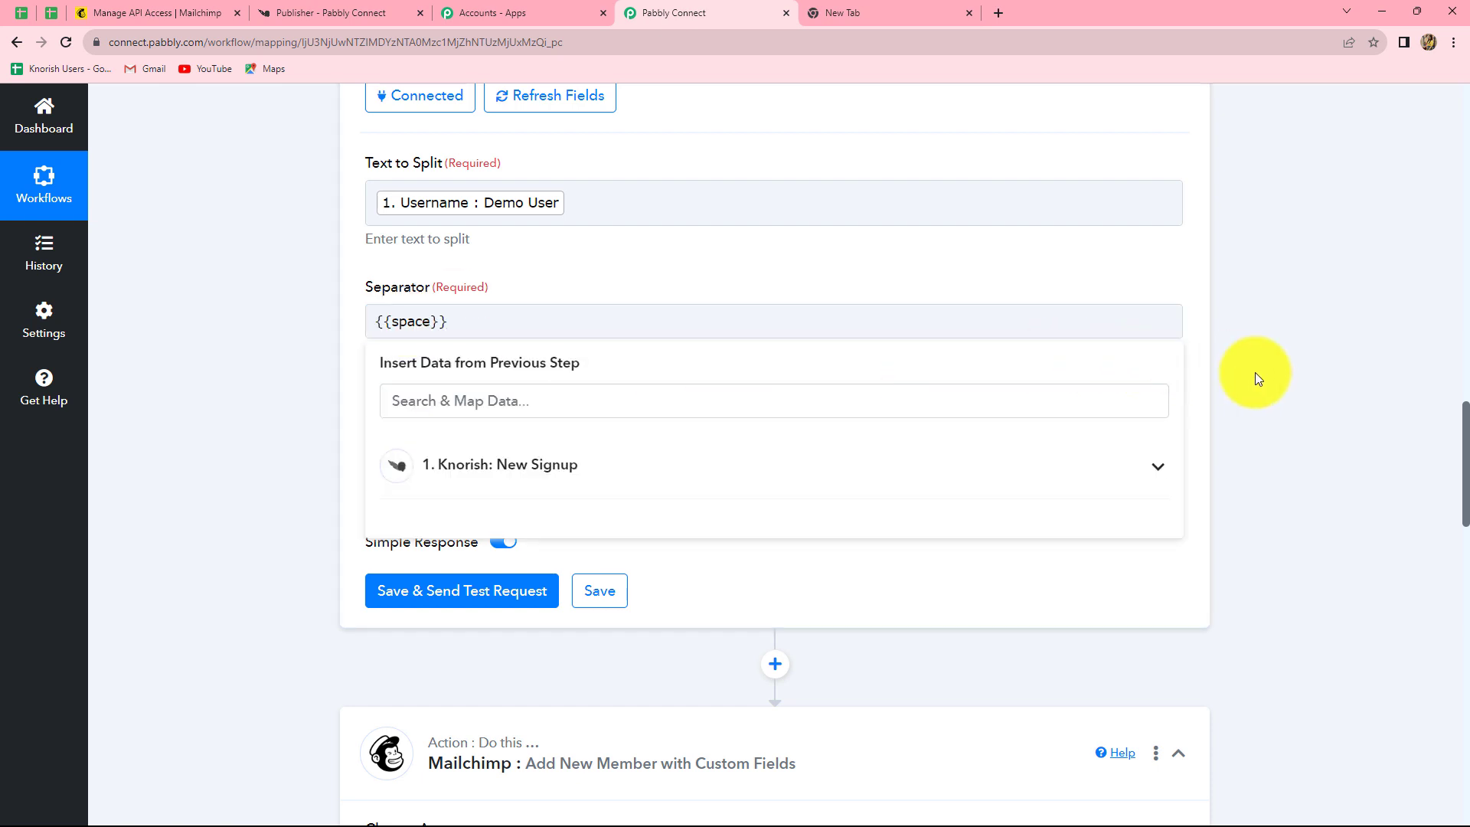
pyautogui.click(1256, 372)
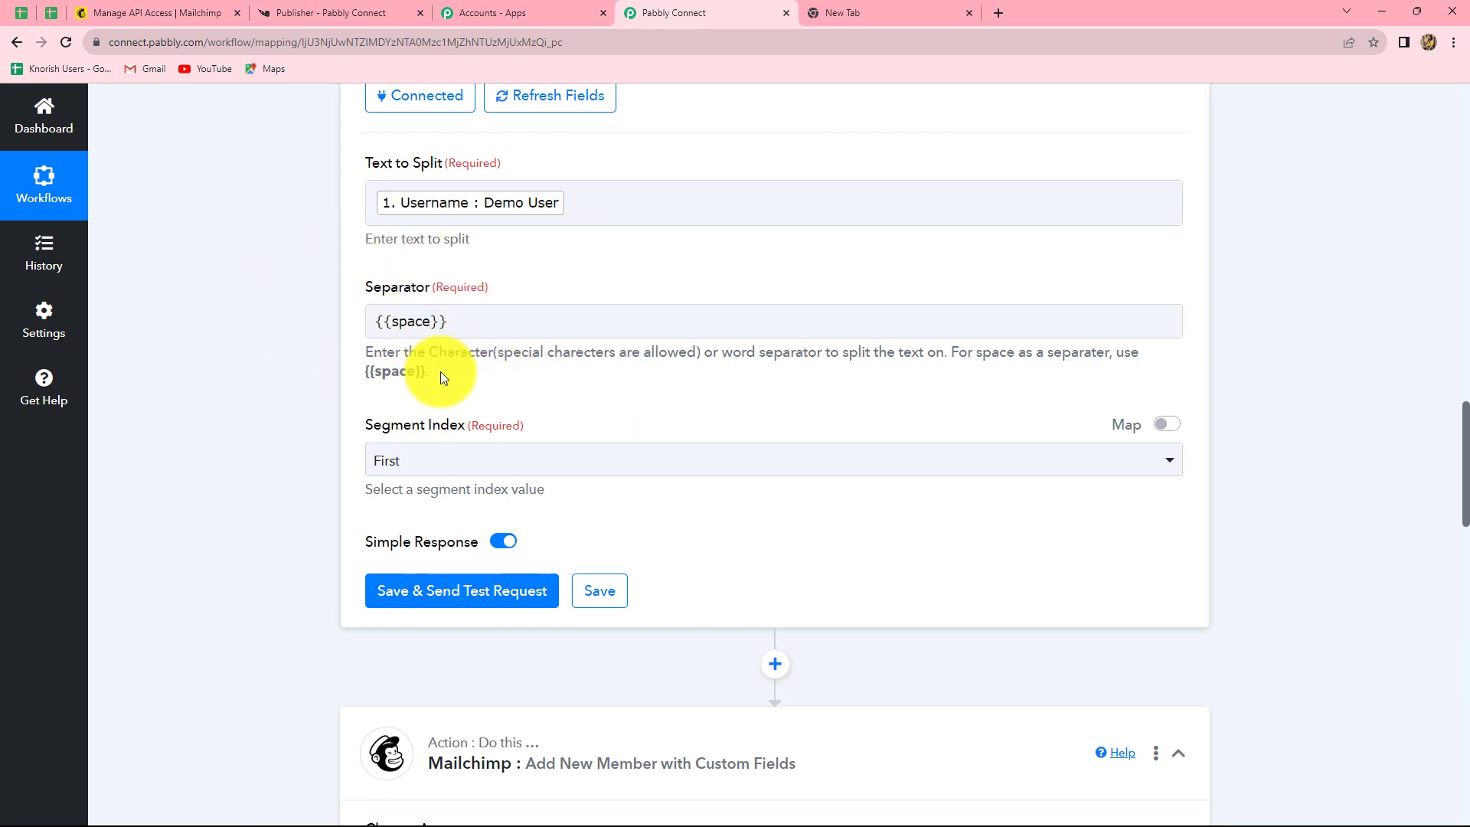
# Set the Segment Index to All, then save the Split Text action and send a test request.
pyautogui.scroll(-2, 476, 482)
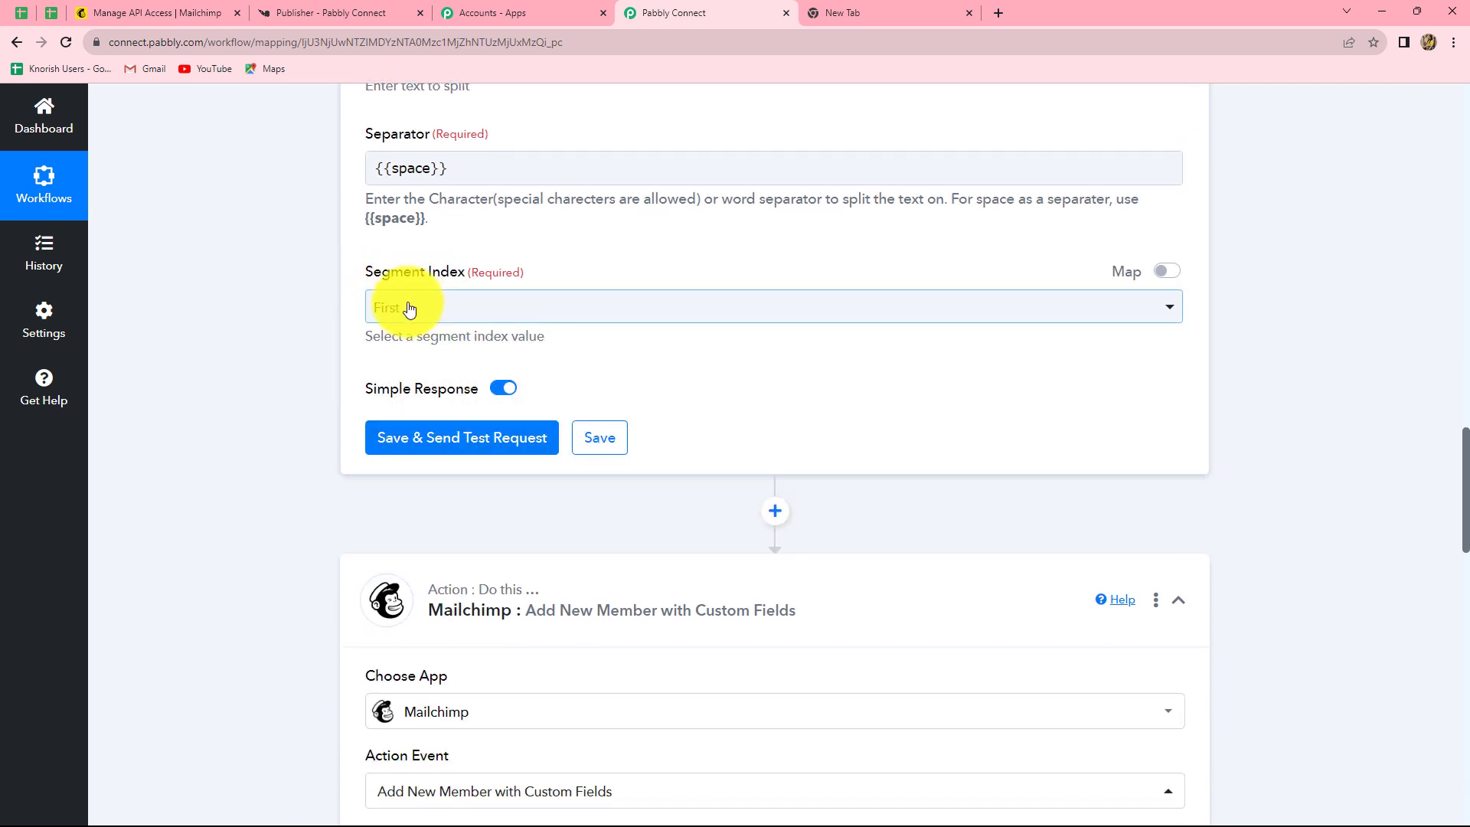
pyautogui.click(411, 307)
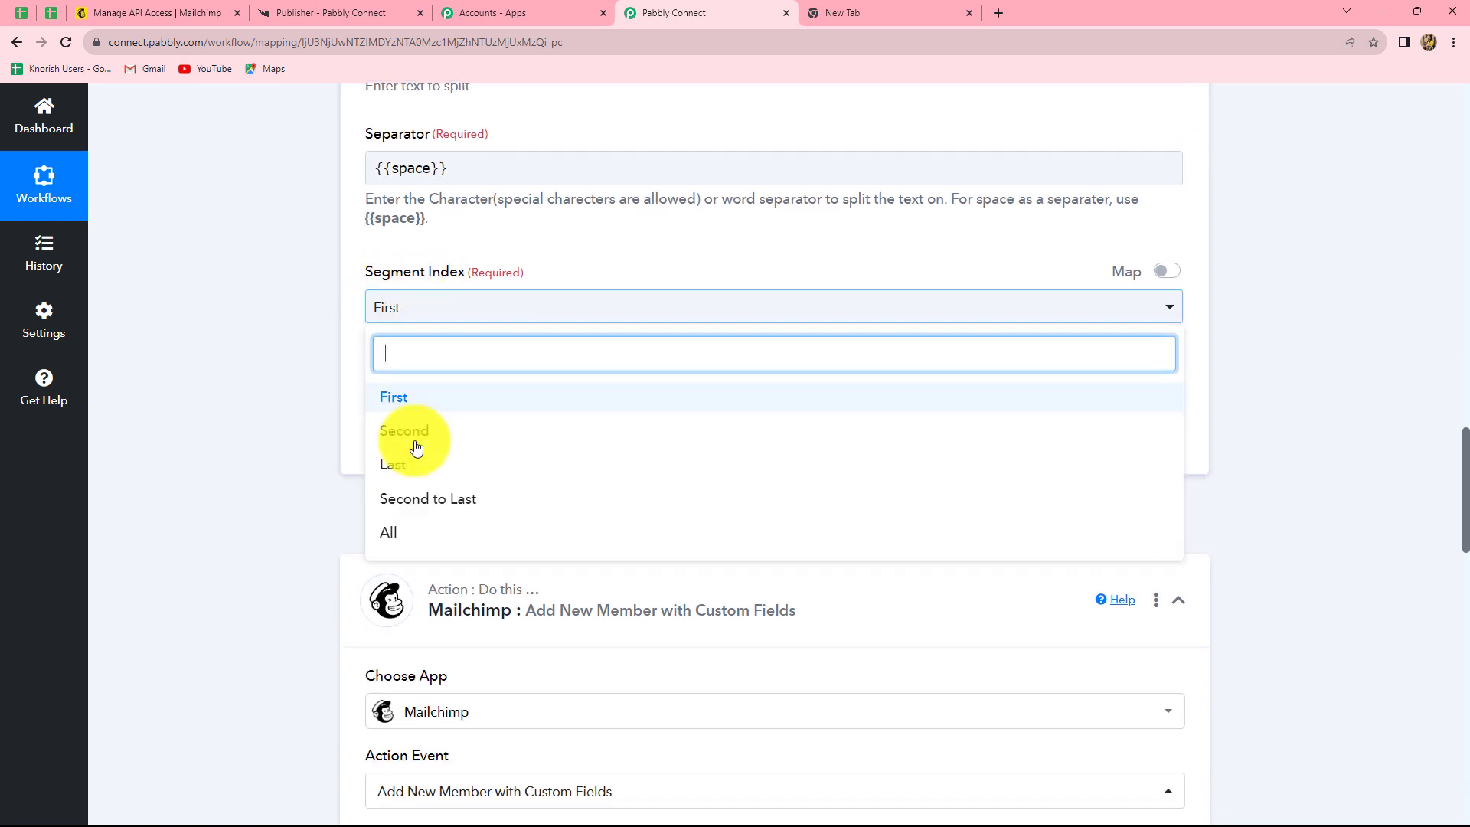
pyautogui.click(393, 536)
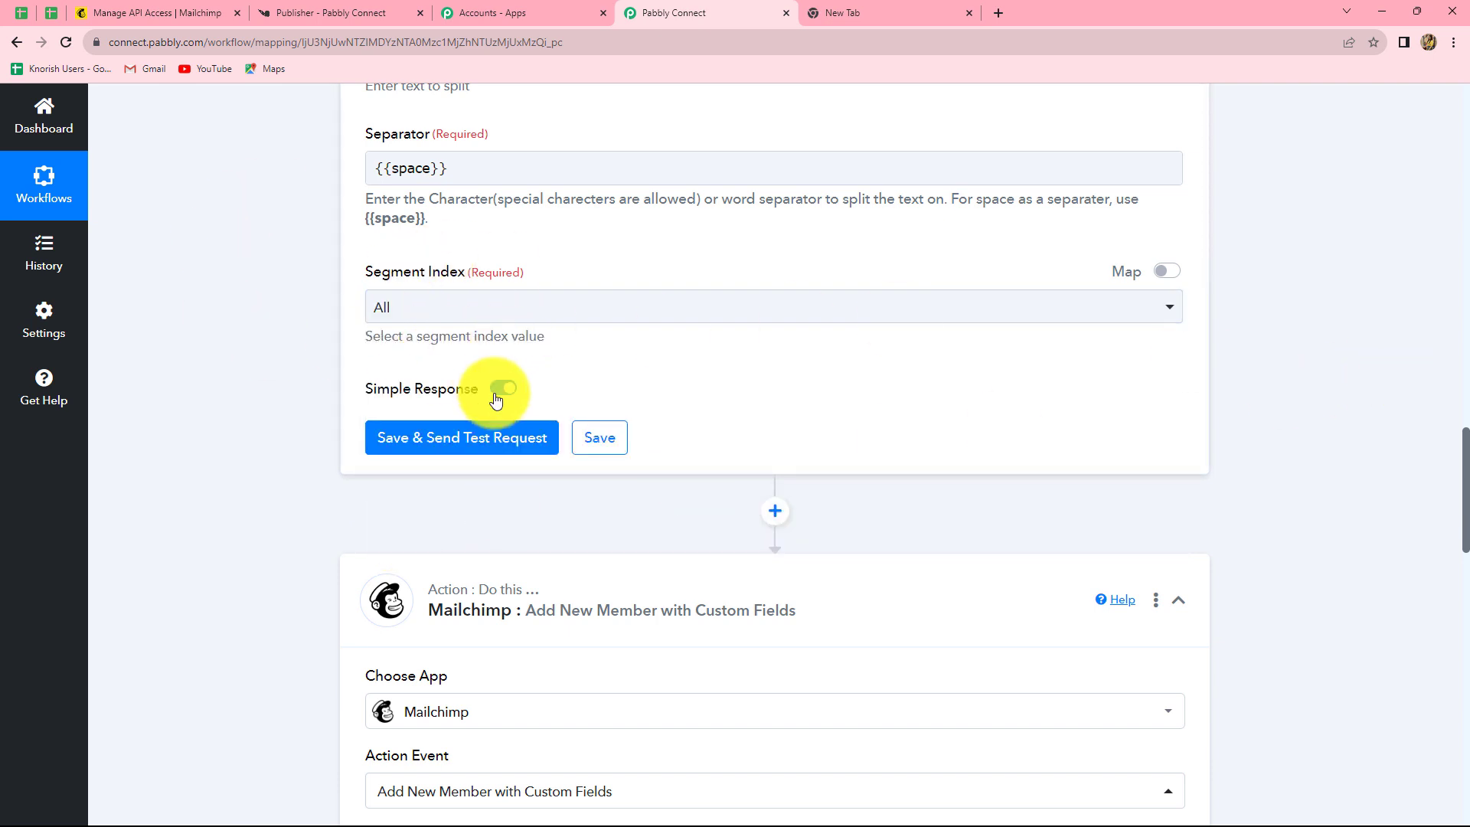
pyautogui.click(473, 435)
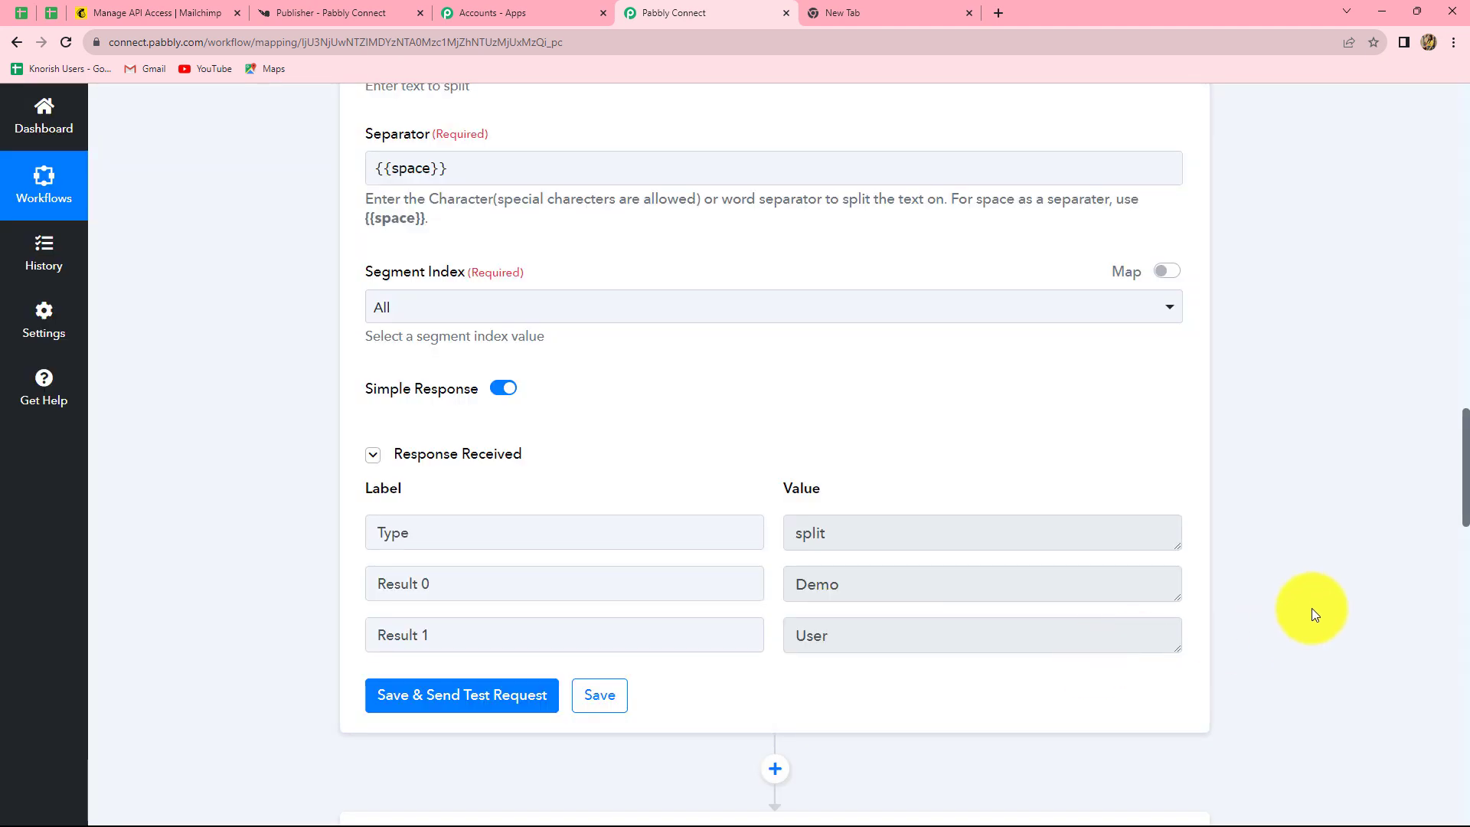
pyautogui.scroll(-2, 1309, 608)
pyautogui.scroll(3, 804, 719)
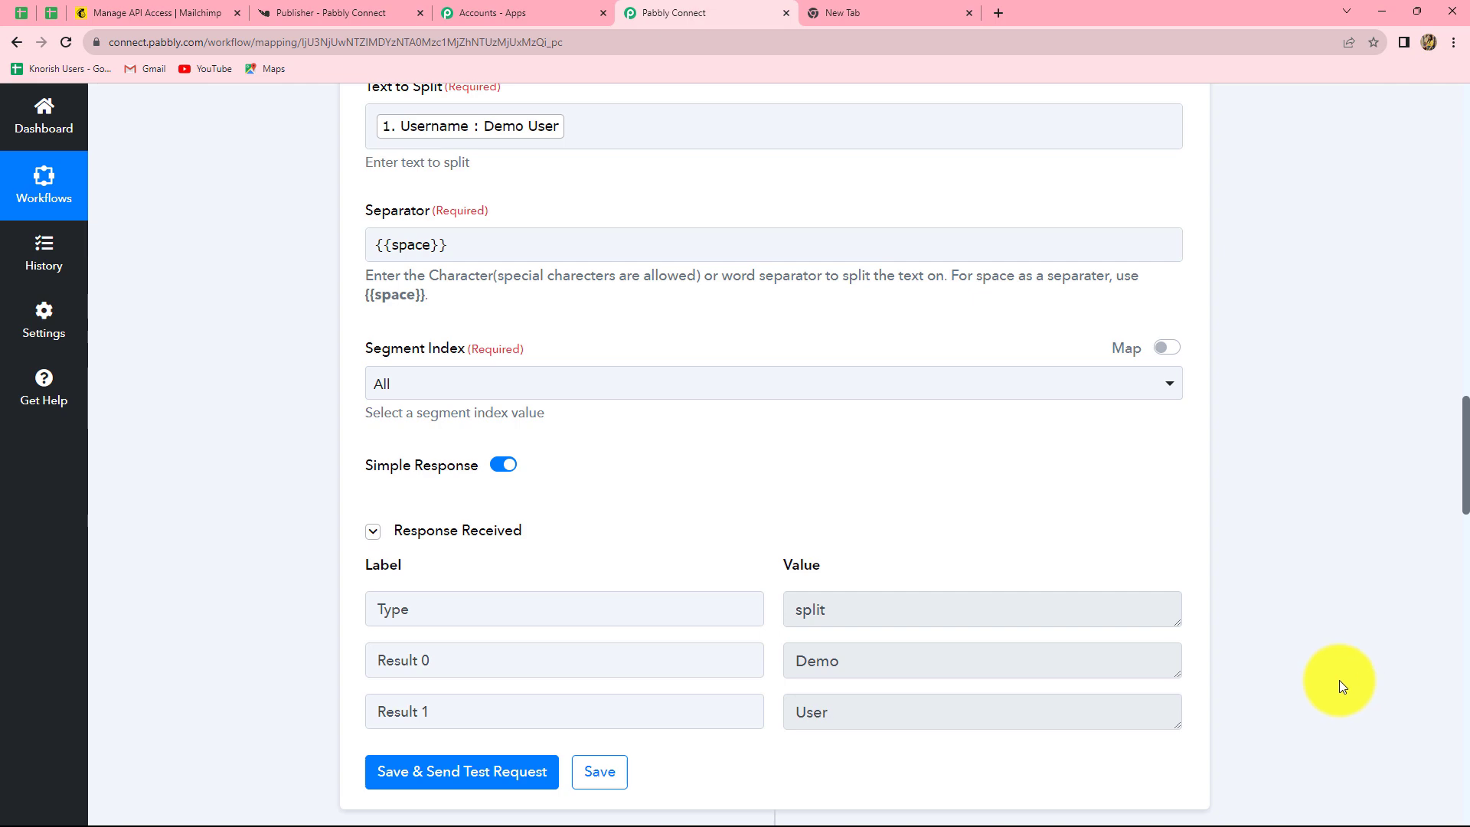
# Reconnect the Mailchimp action using the existing connection Mailchimp #9.
pyautogui.scroll(-6, 1339, 679)
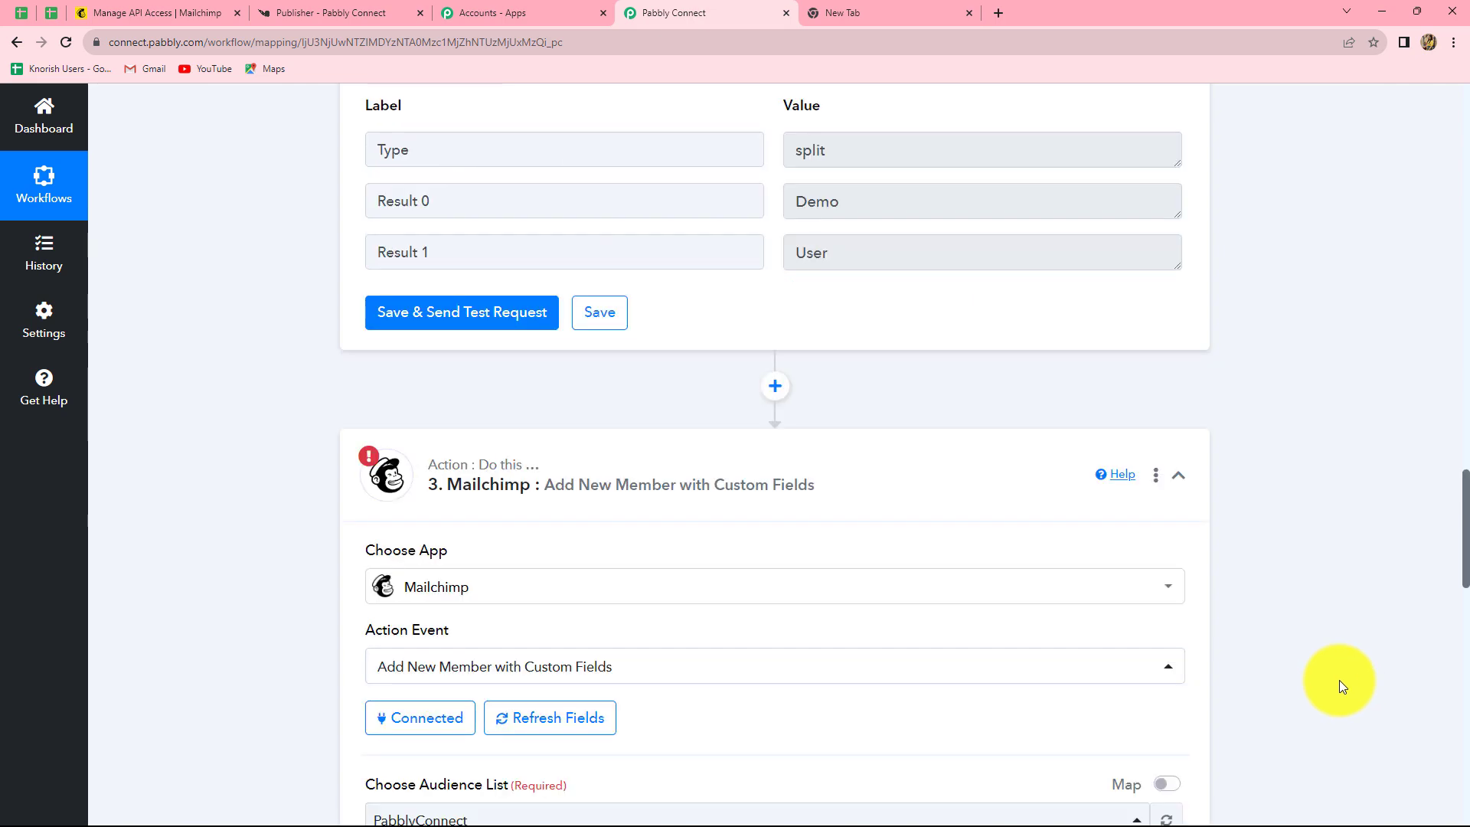
pyautogui.scroll(-5, 574, 451)
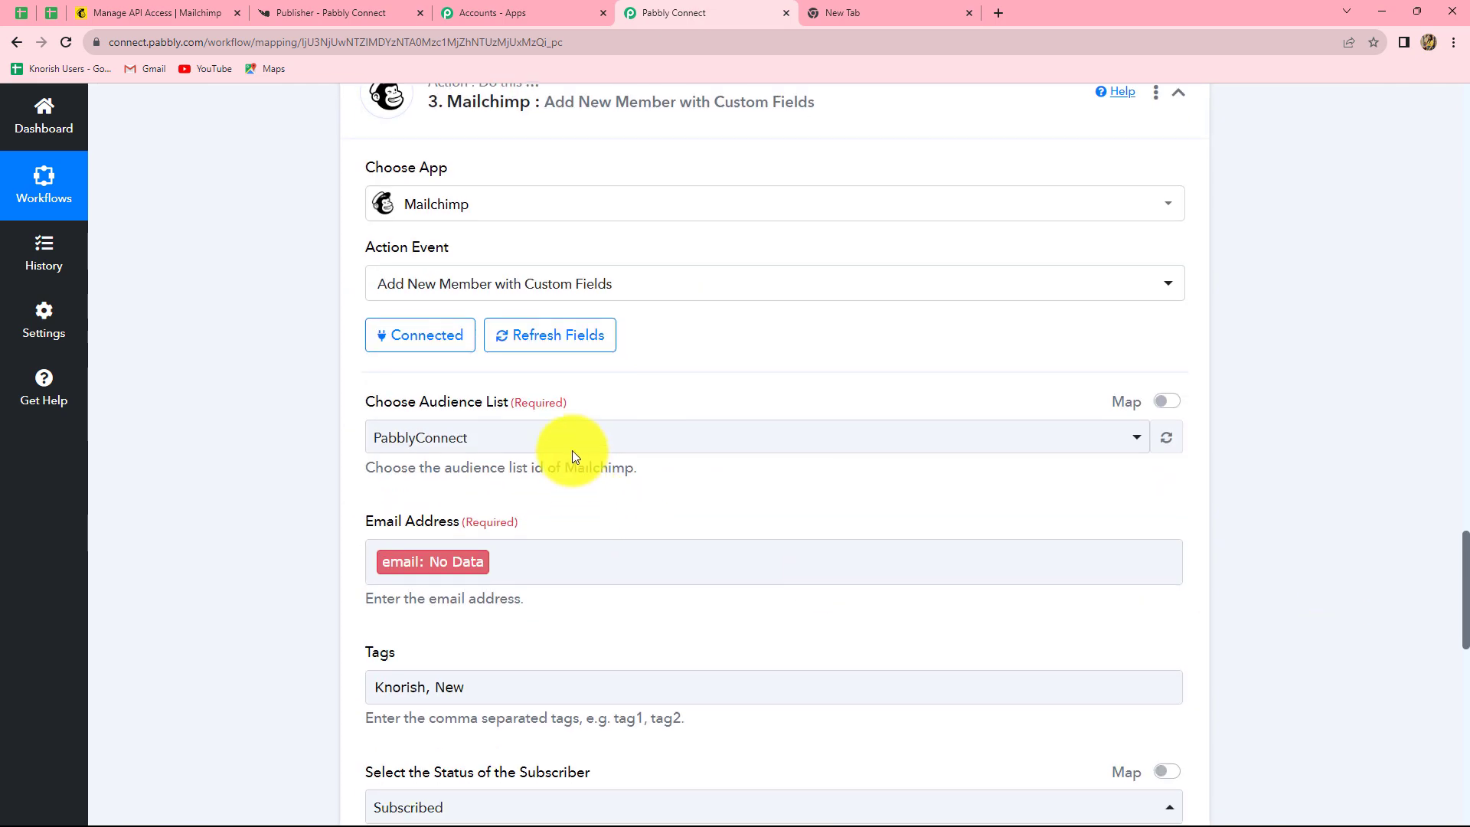
pyautogui.click(425, 336)
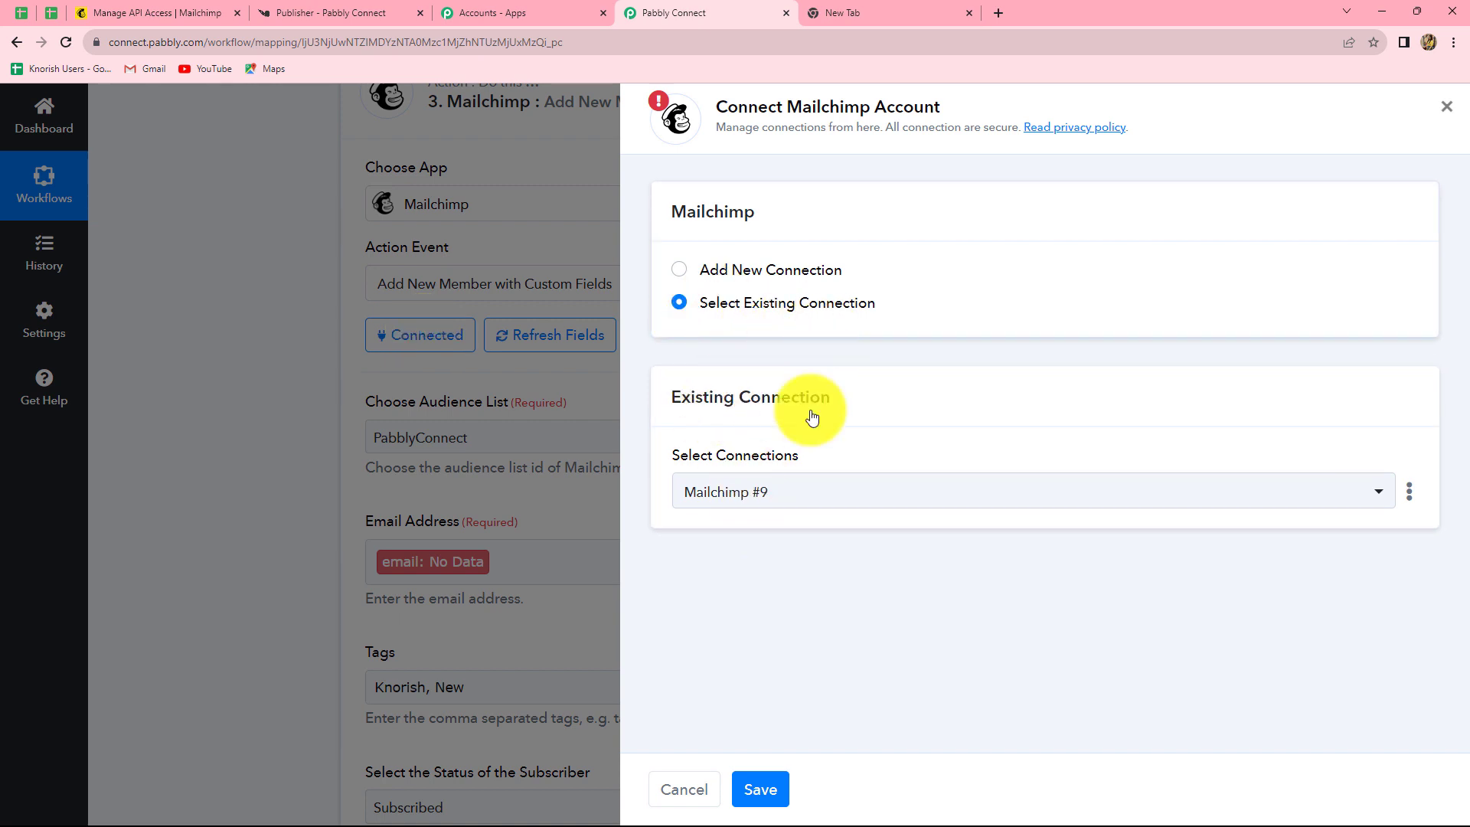
pyautogui.click(752, 799)
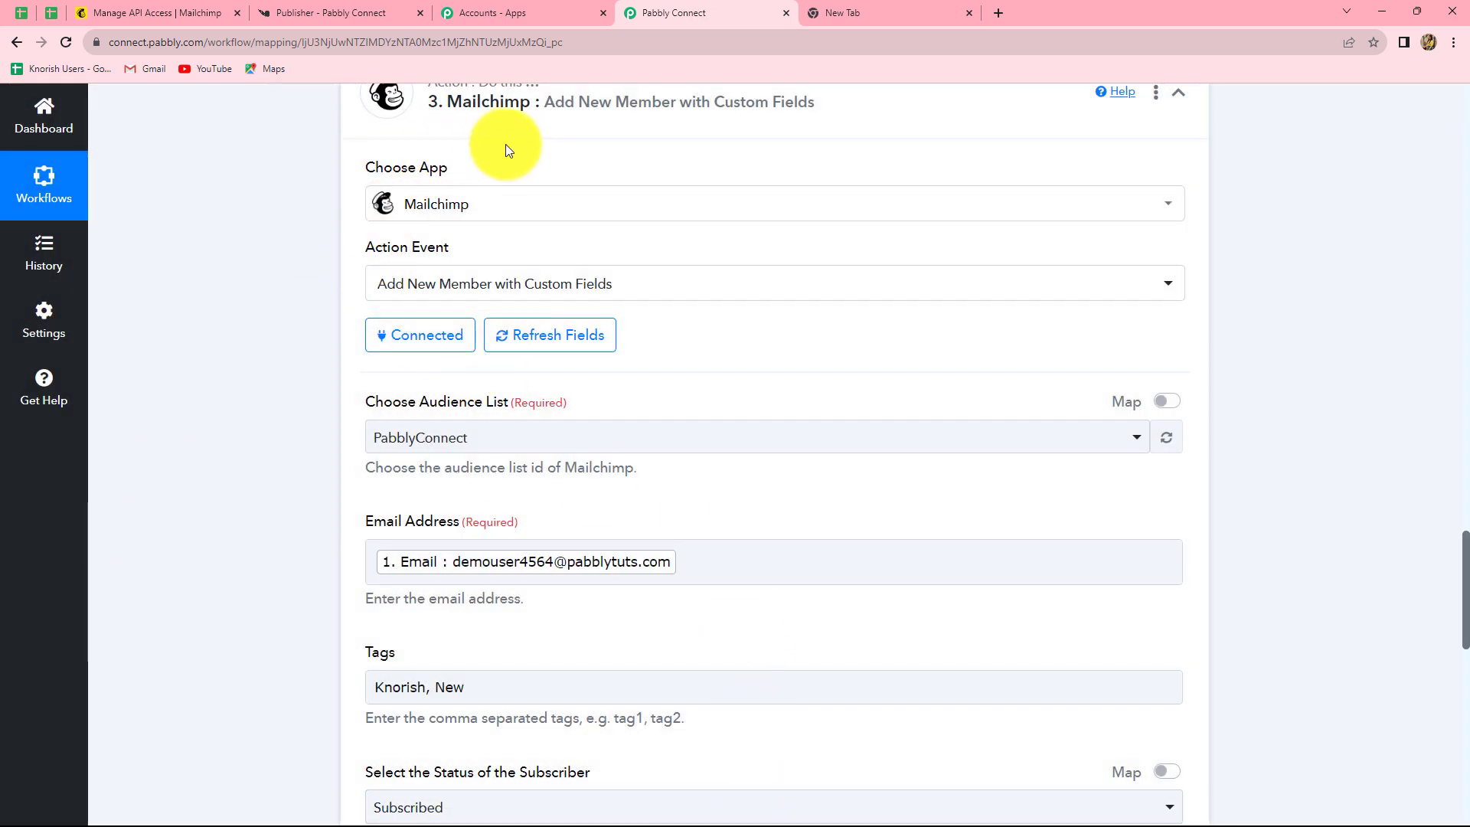
# Map the Mailchimp action's First Name field to Result 0 from the Text Formatter: Split Text step.
pyautogui.scroll(-5, 1373, 418)
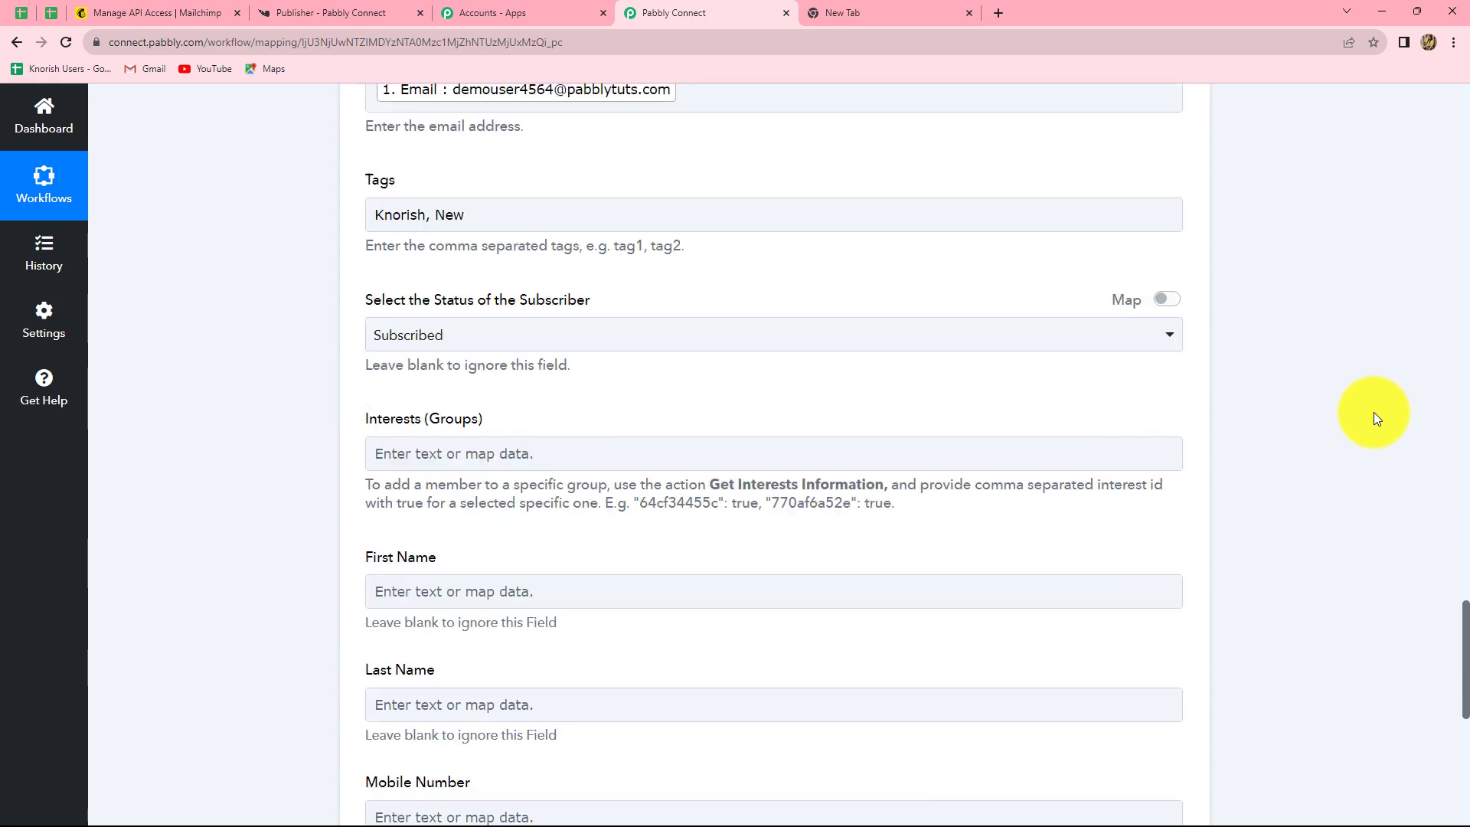
pyautogui.scroll(4, 536, 420)
pyautogui.scroll(-5, 537, 424)
pyautogui.scroll(-2, 535, 421)
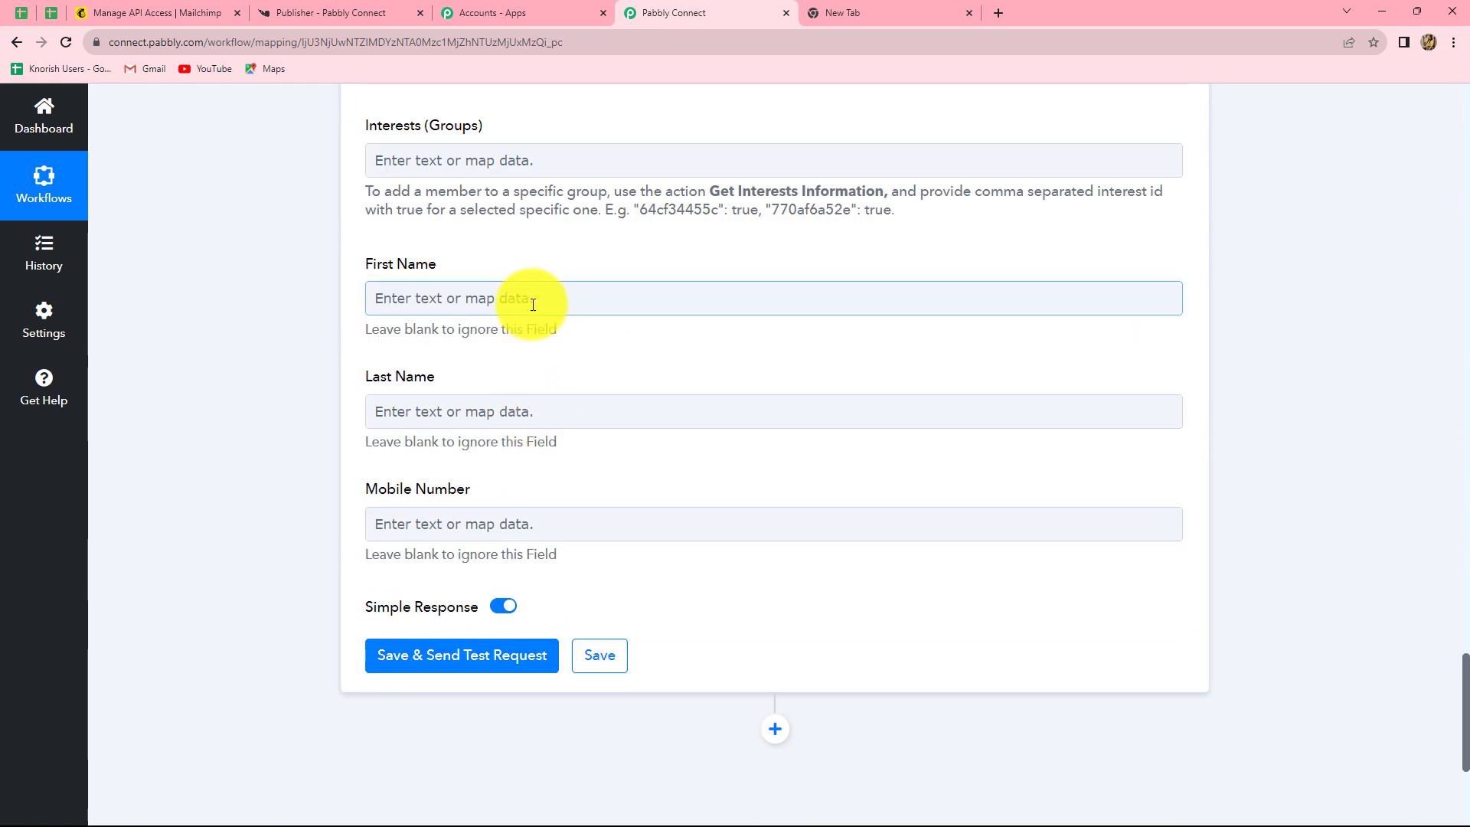
pyautogui.click(533, 305)
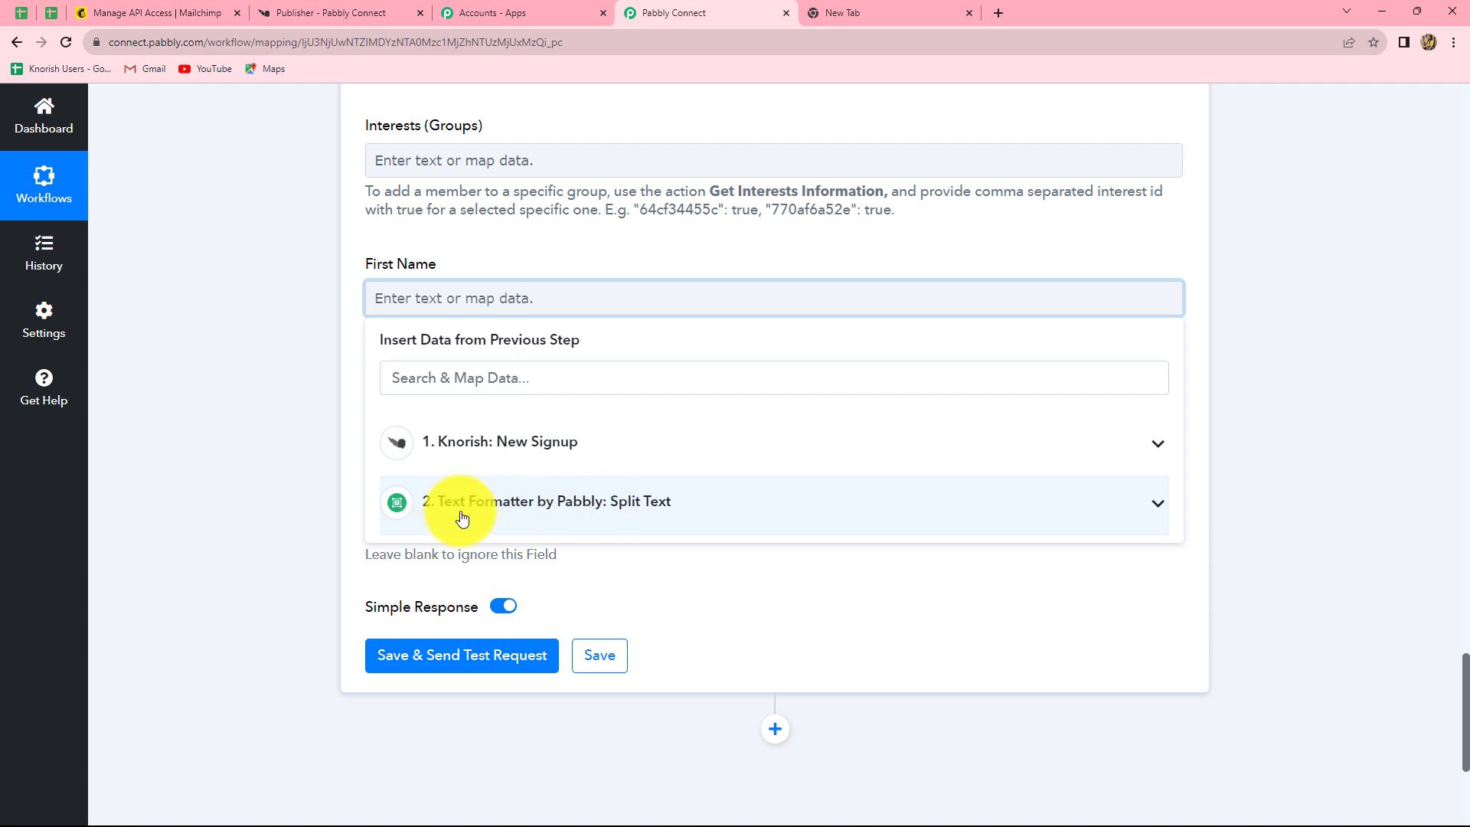
pyautogui.click(567, 515)
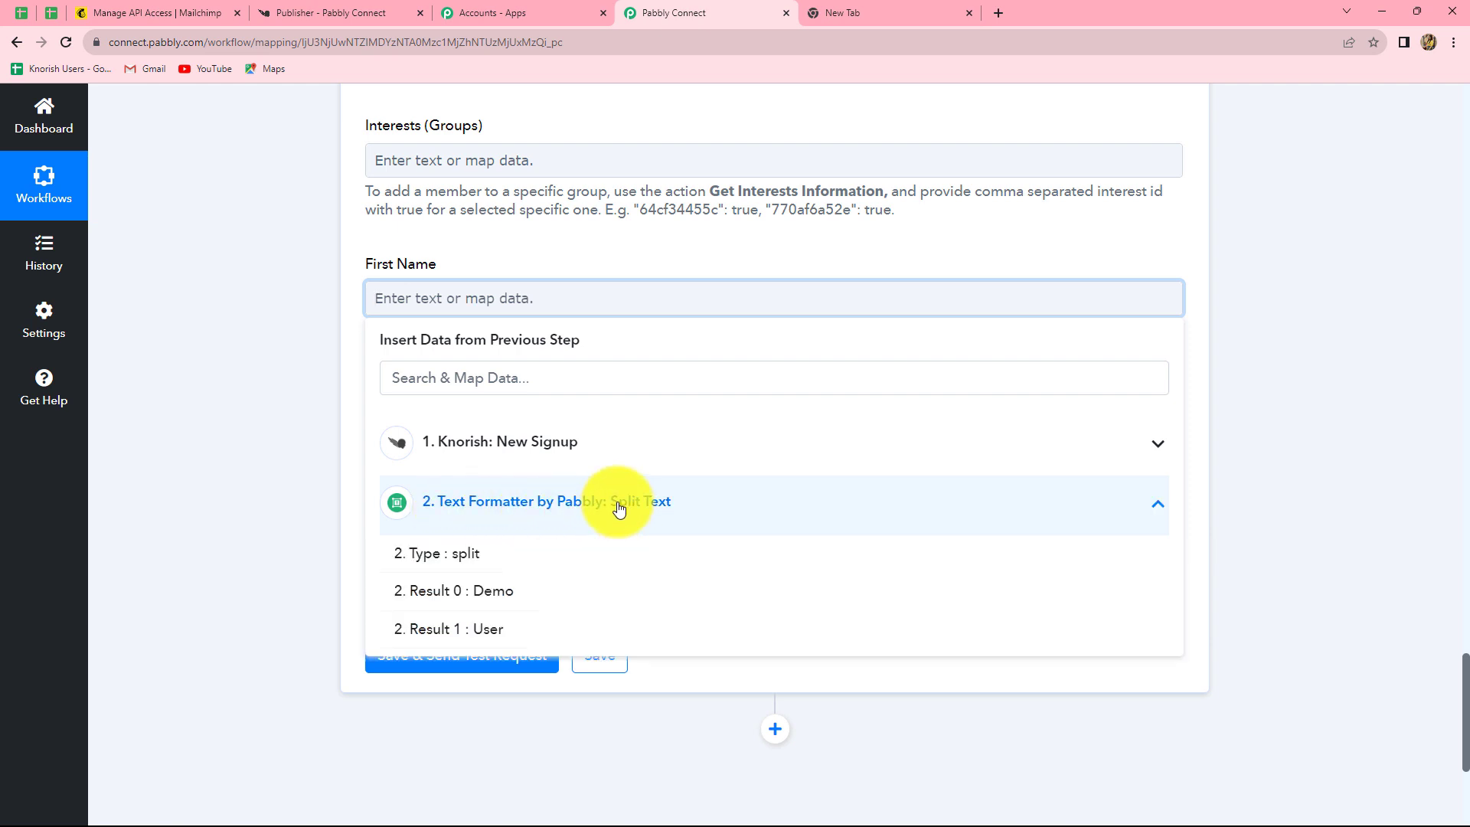
pyautogui.click(488, 597)
pyautogui.click(1269, 476)
# Map the Last Name field to Result 1 from the Text Formatter: Split Text step.
pyautogui.click(623, 421)
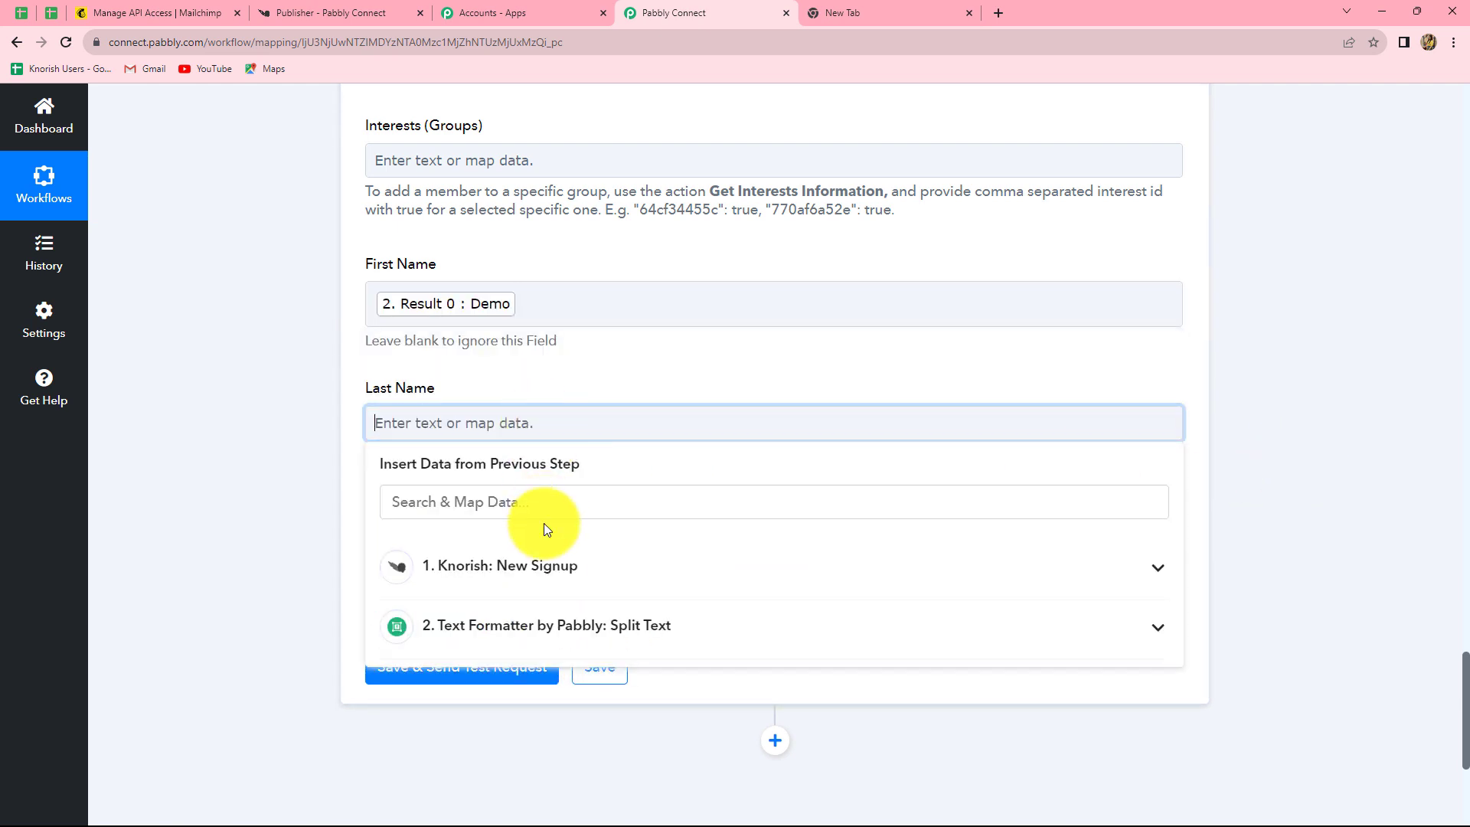
pyautogui.click(507, 634)
pyautogui.click(485, 748)
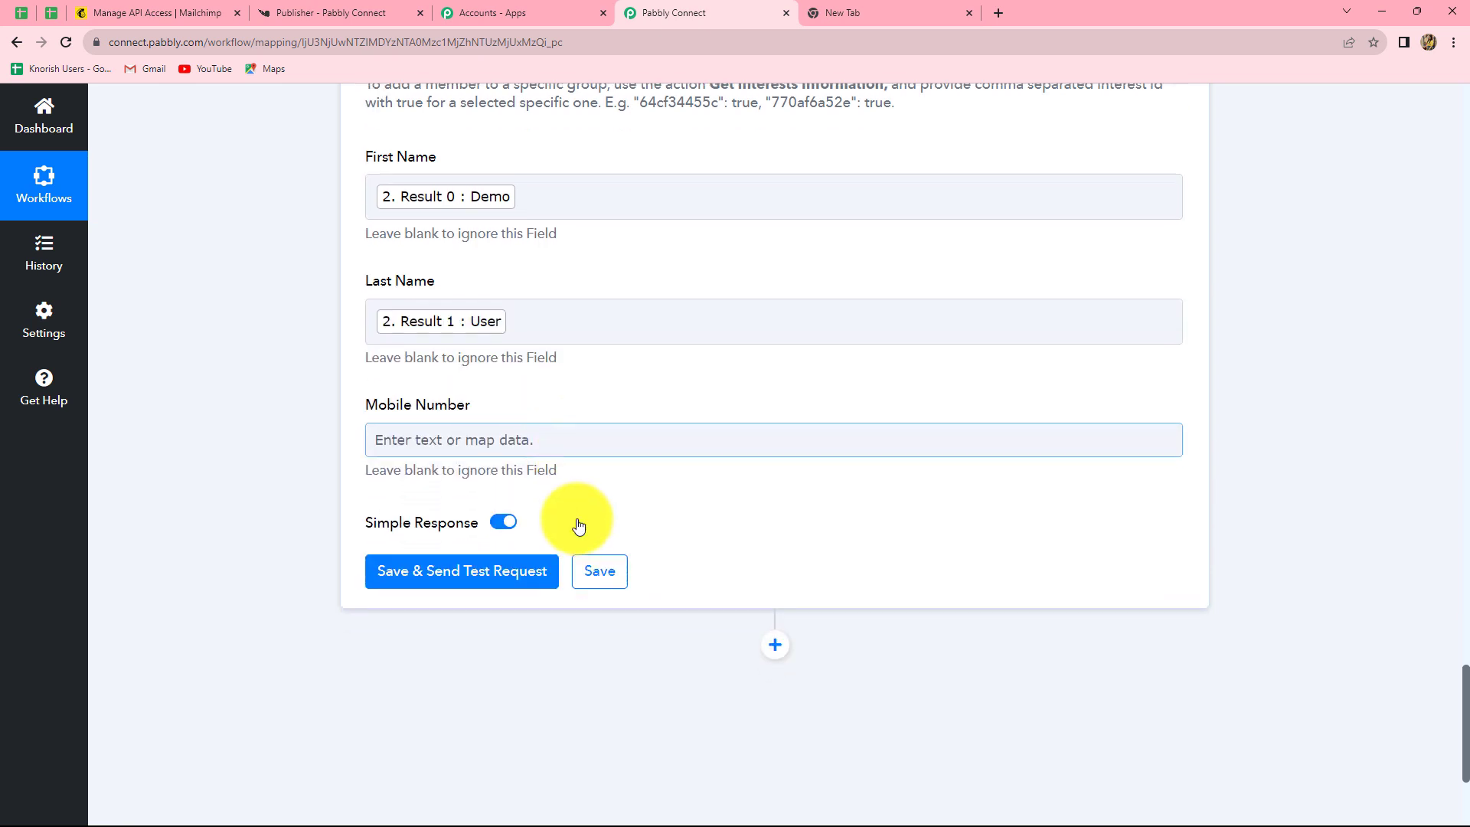
# Map the Mobile Number field to the Phone value from the Knorish: New Signup step.
pyautogui.click(559, 400)
pyautogui.click(577, 548)
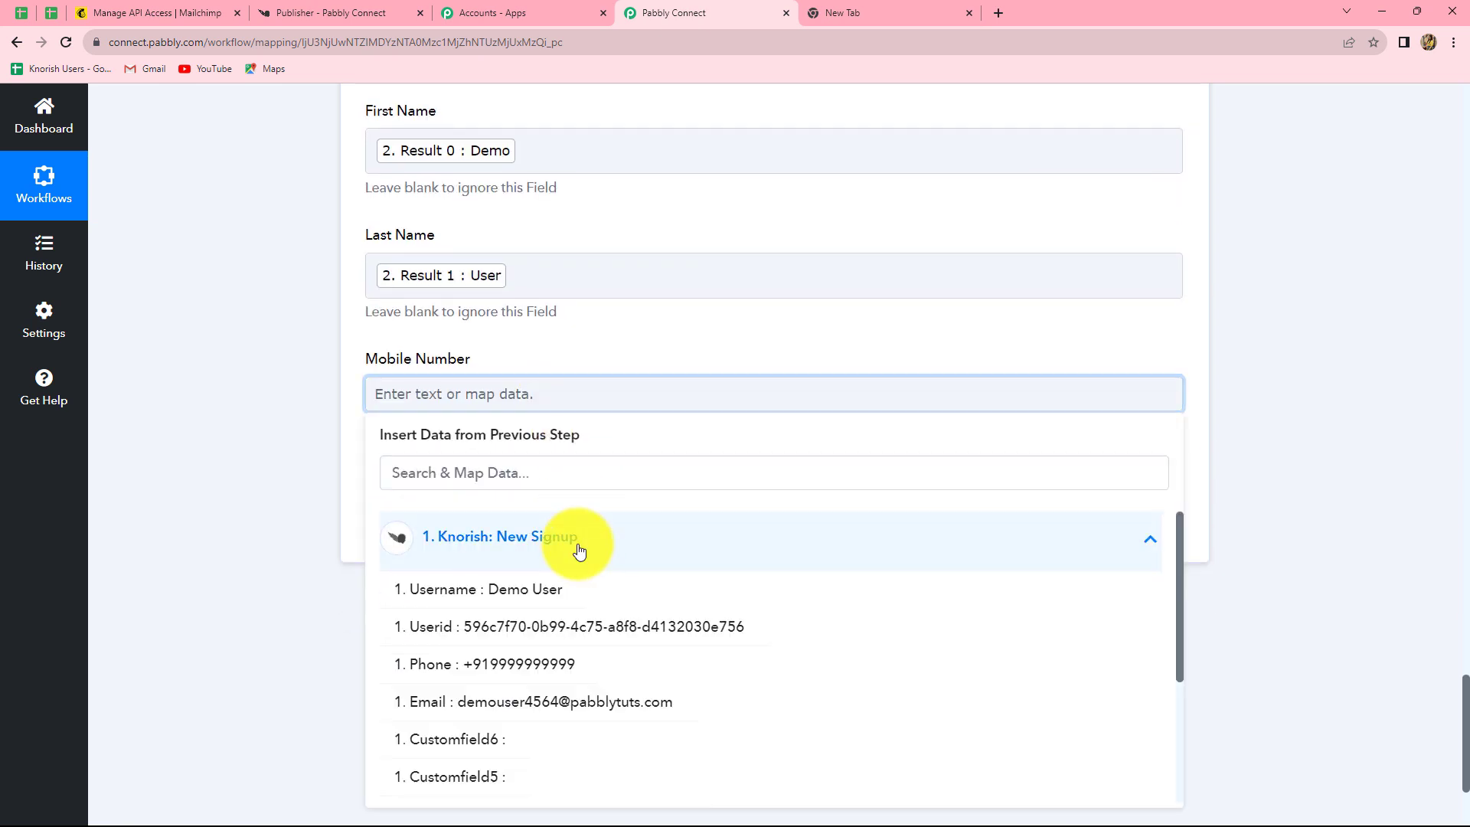
pyautogui.click(565, 666)
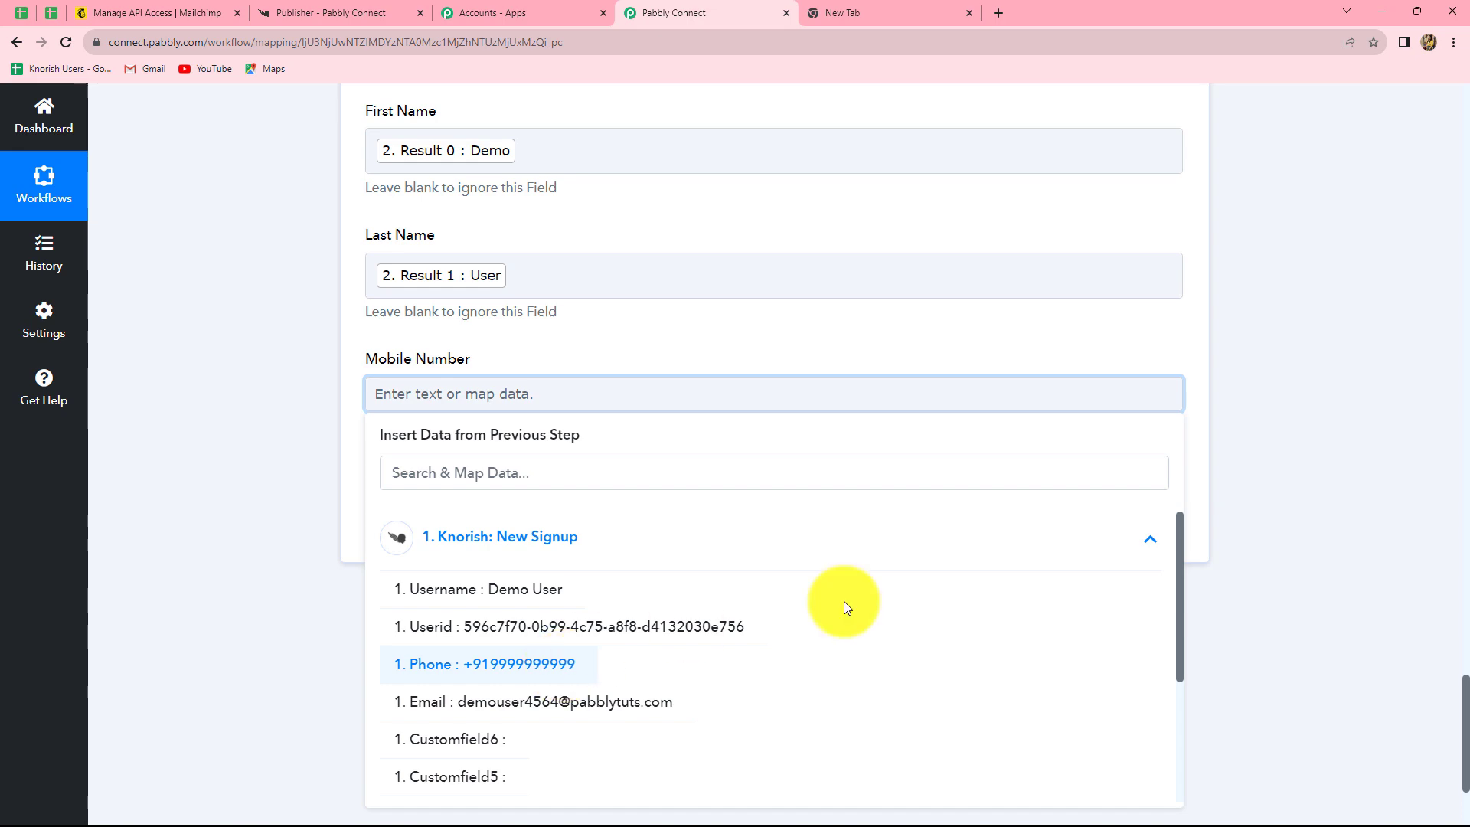
pyautogui.click(1310, 502)
# Review the mapped Mailchimp fields, then save the action and send a test request.
pyautogui.scroll(10, 747, 484)
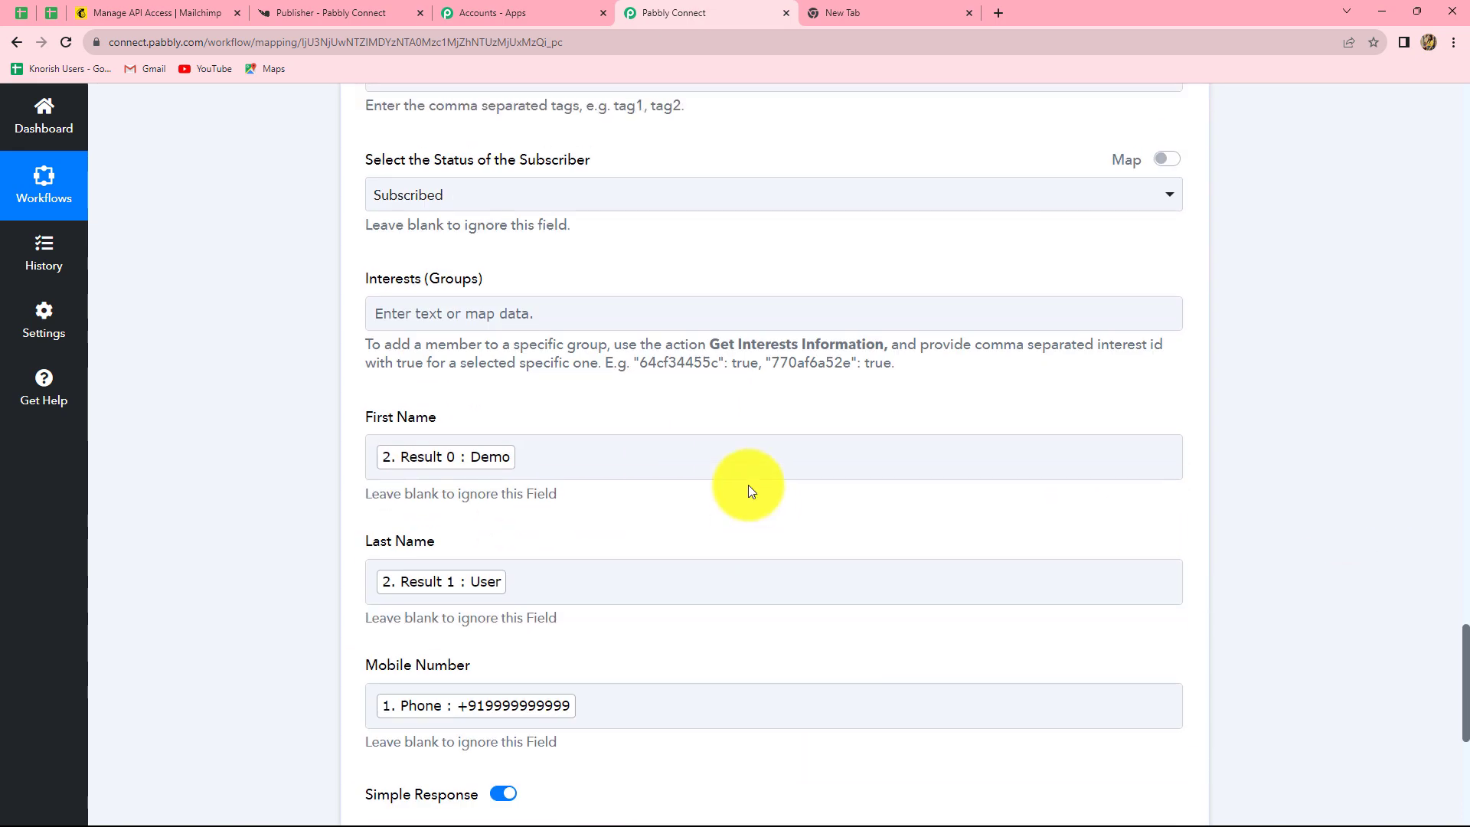
pyautogui.scroll(2, 747, 485)
pyautogui.scroll(-14, 747, 484)
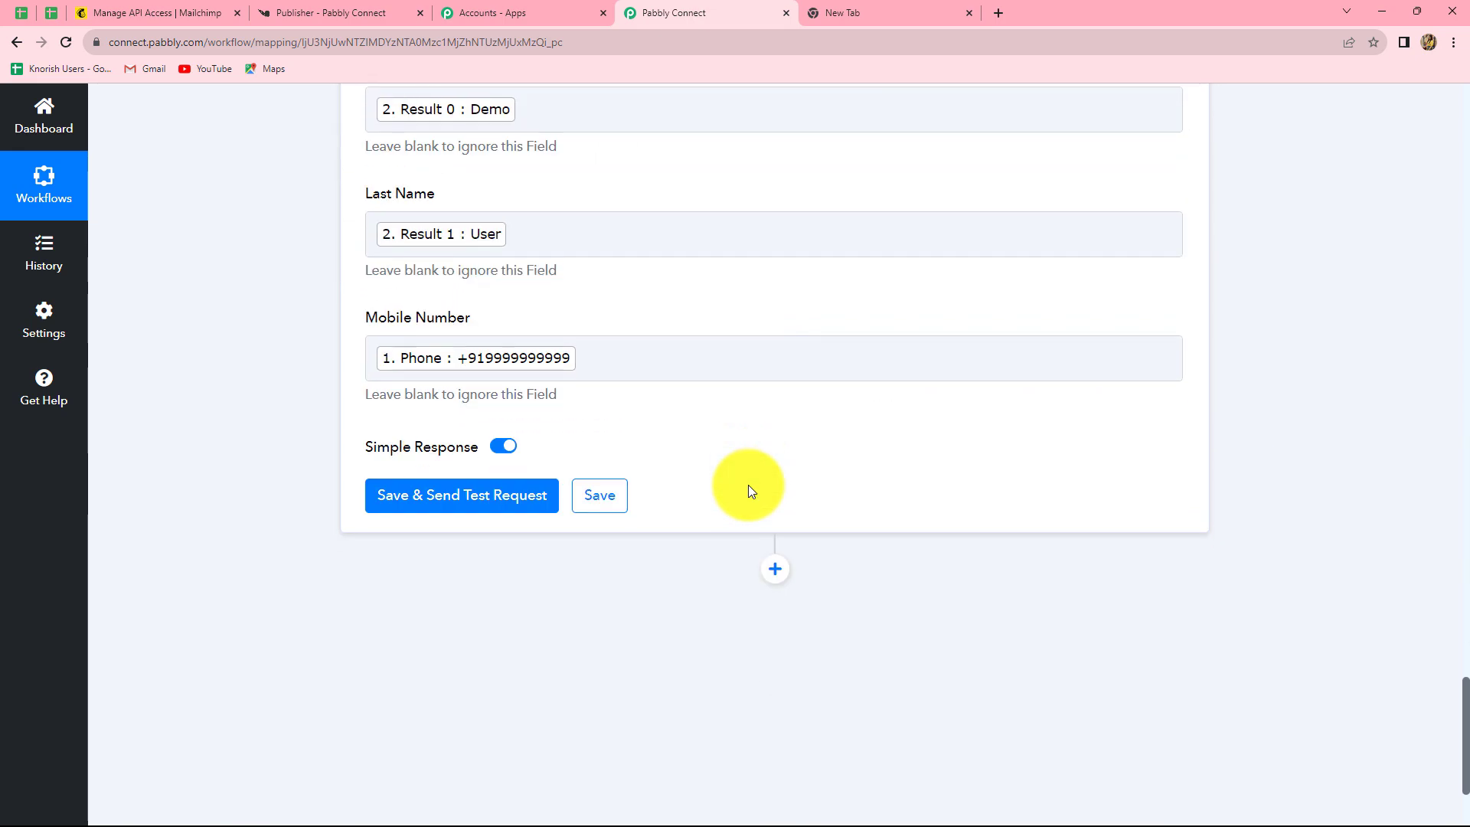
pyautogui.click(430, 320)
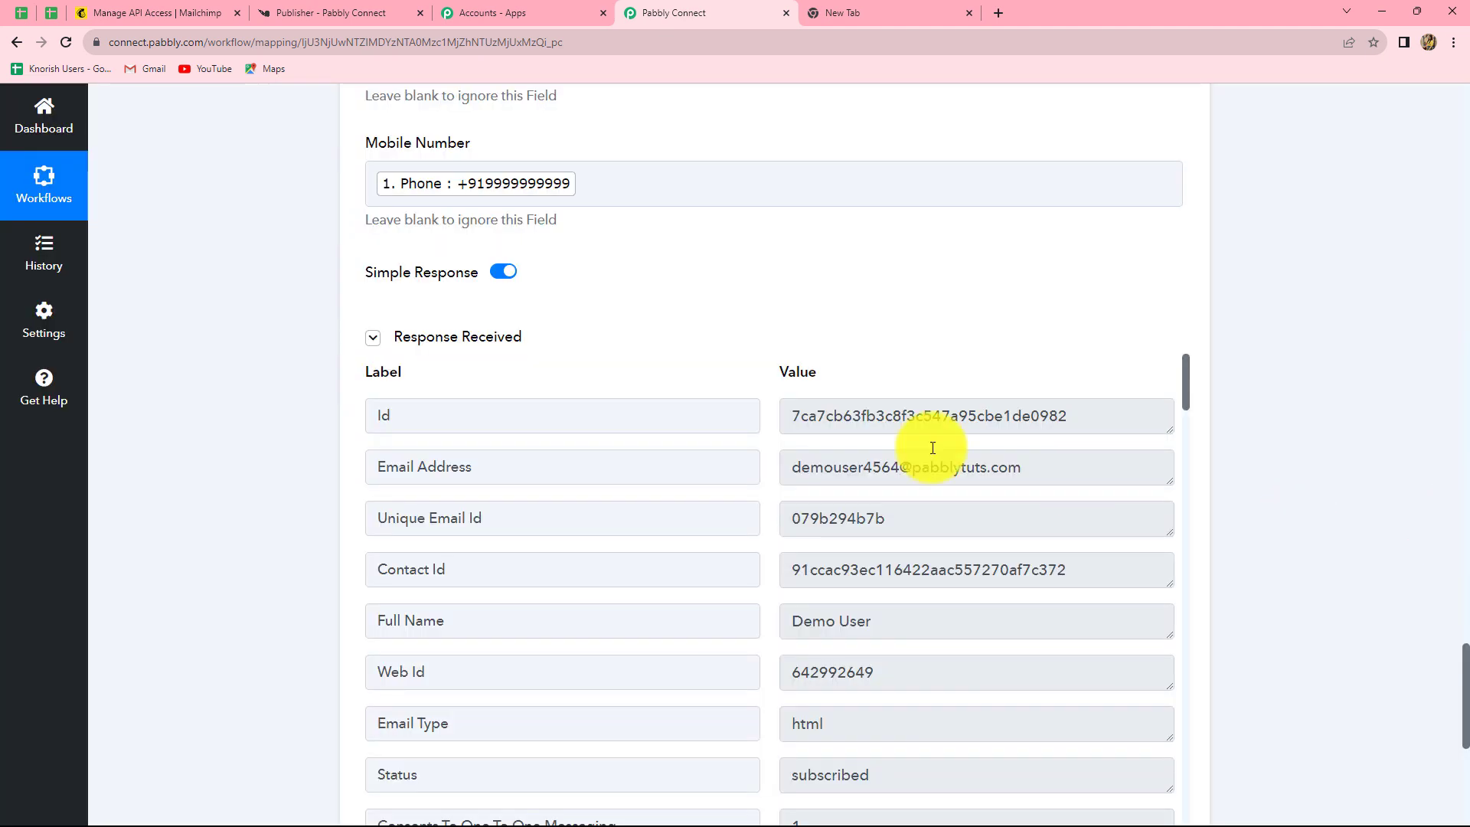
# Highlight the Id value in the test response, then switch to Mailchimp and view all audience contacts.
pyautogui.moveTo(794, 416); pyautogui.dragTo(1082, 417)
pyautogui.click(597, 431)
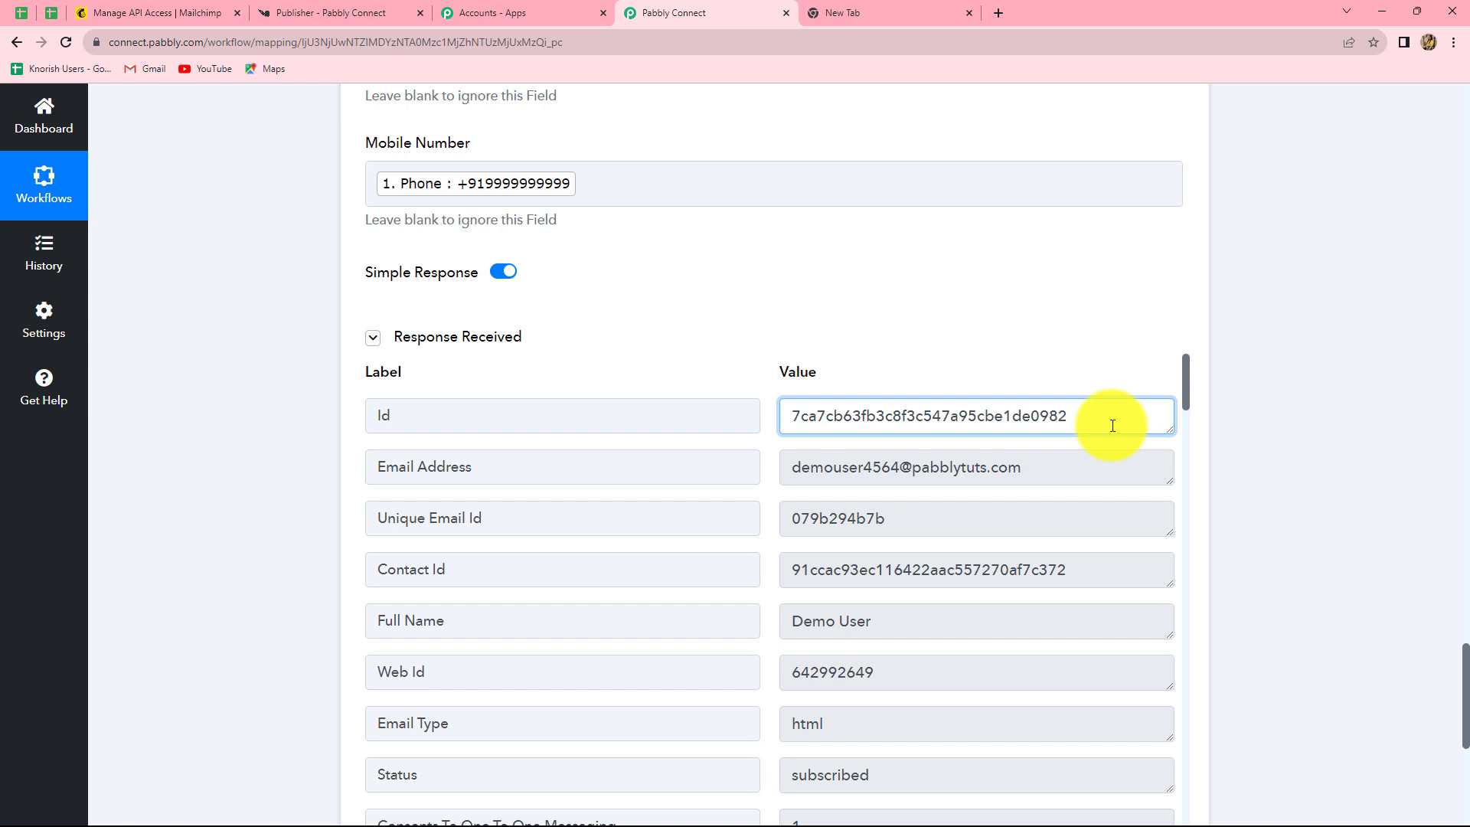
pyautogui.click(162, 7)
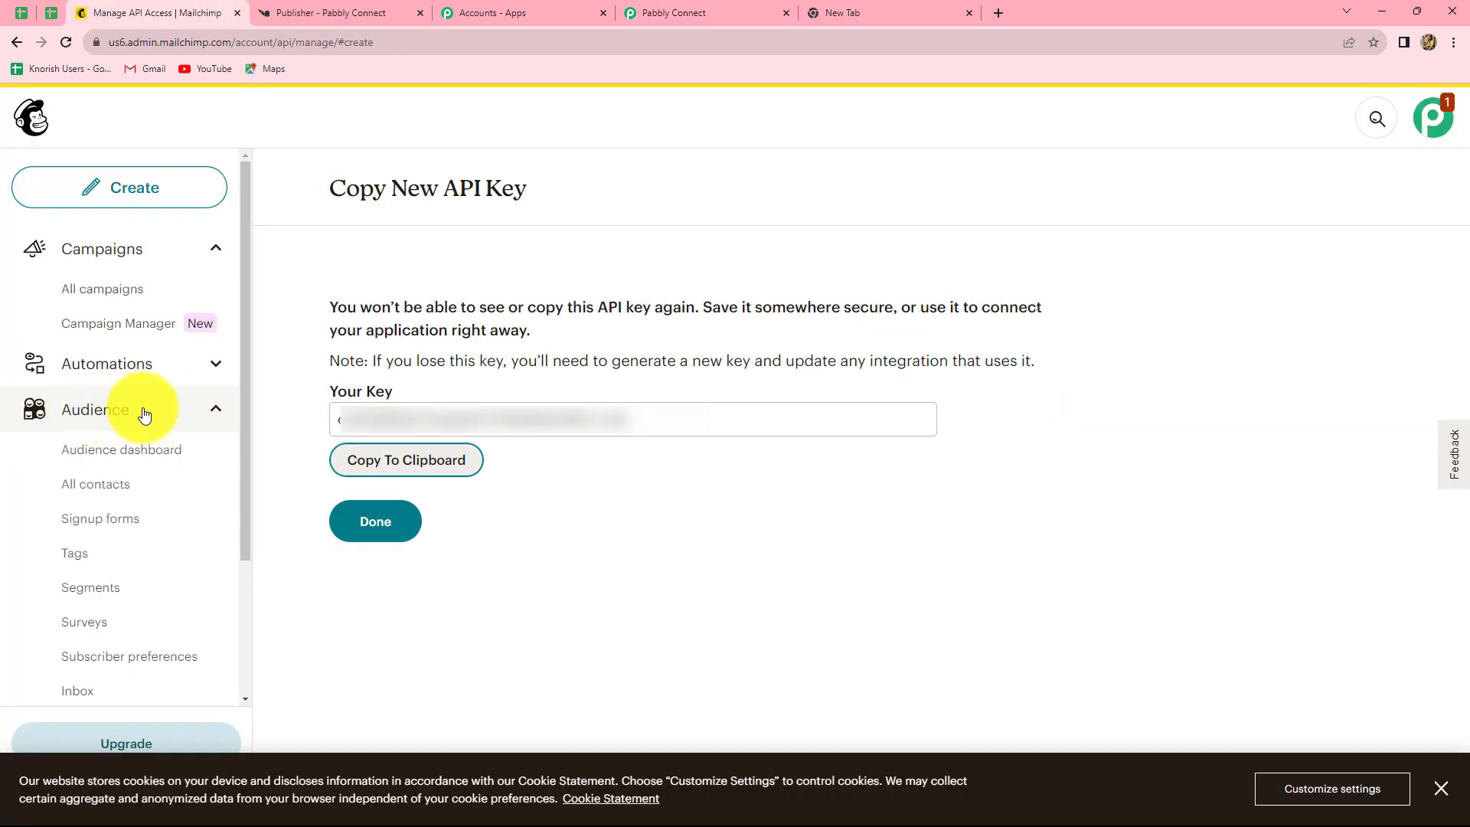
pyautogui.click(94, 487)
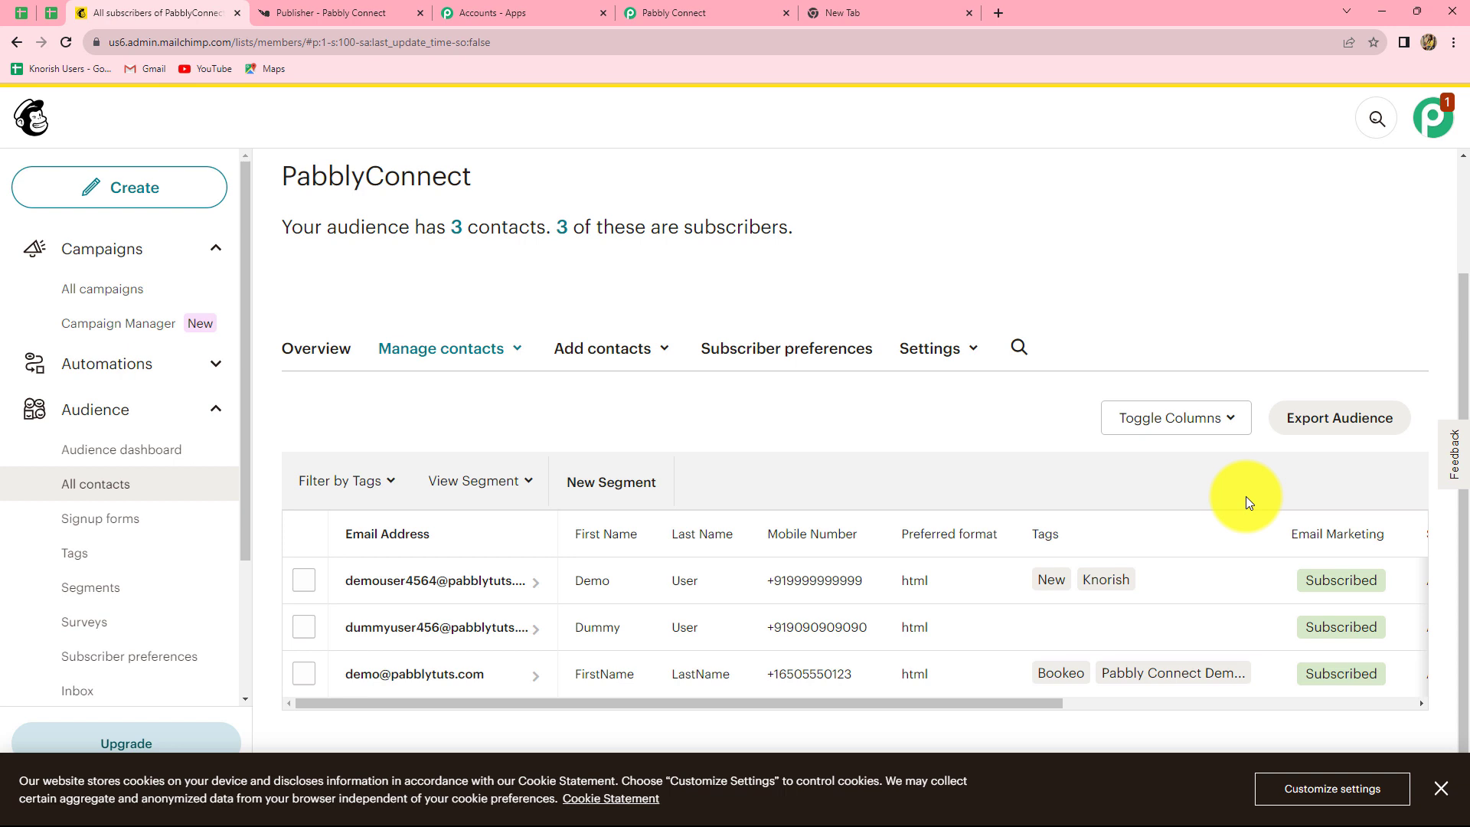
# Switch back to the Pabbly Connect workflow and collapse the Mailchimp: Add New Member with Custom Fields action.
pyautogui.hotkey('ctrl', 'Tab')
pyautogui.hotkey('ctrl', 'Tab')
pyautogui.hotkey('ctrl', 'Tab')
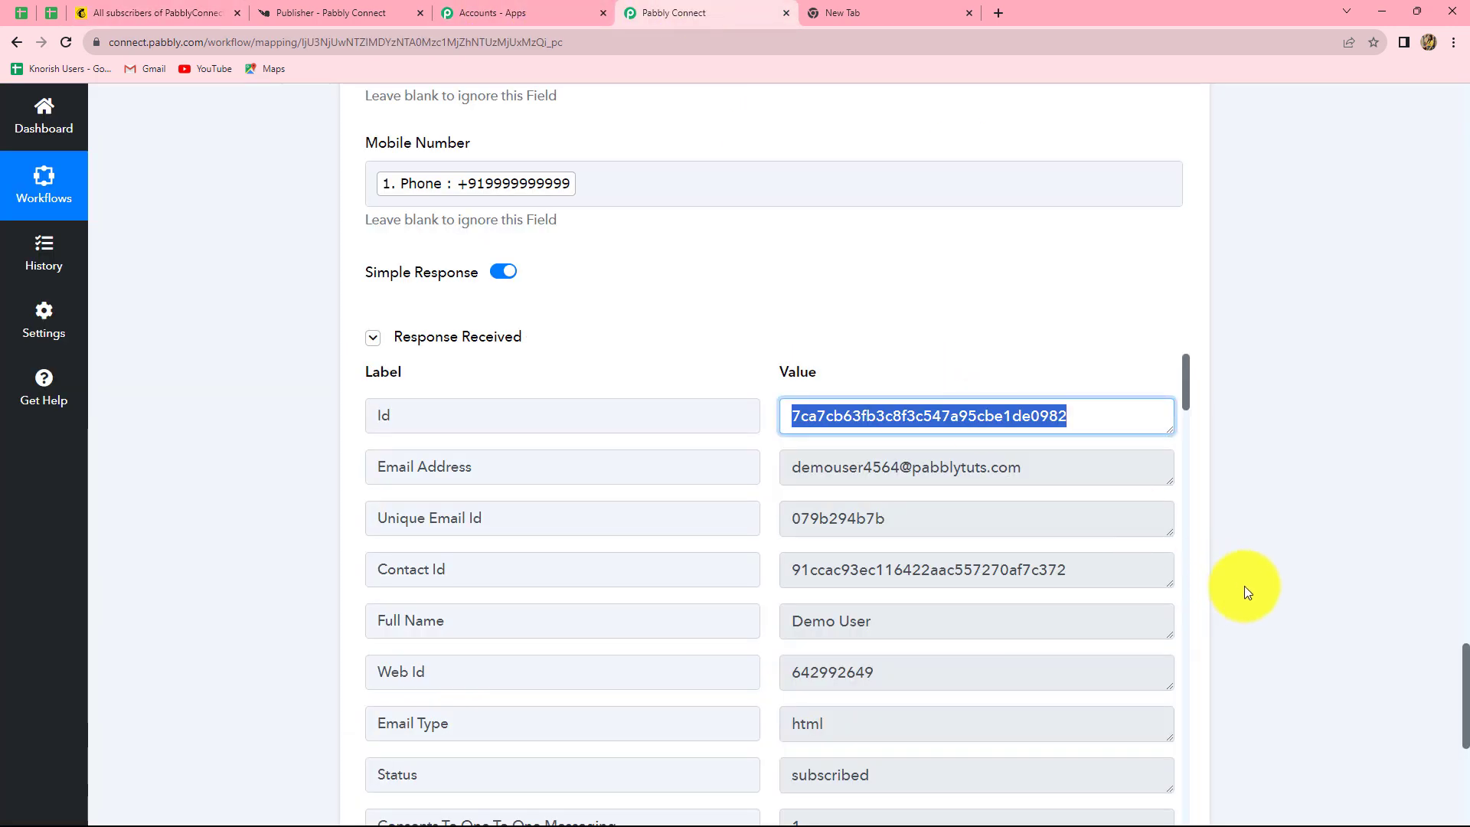
pyautogui.scroll(15, 1265, 587)
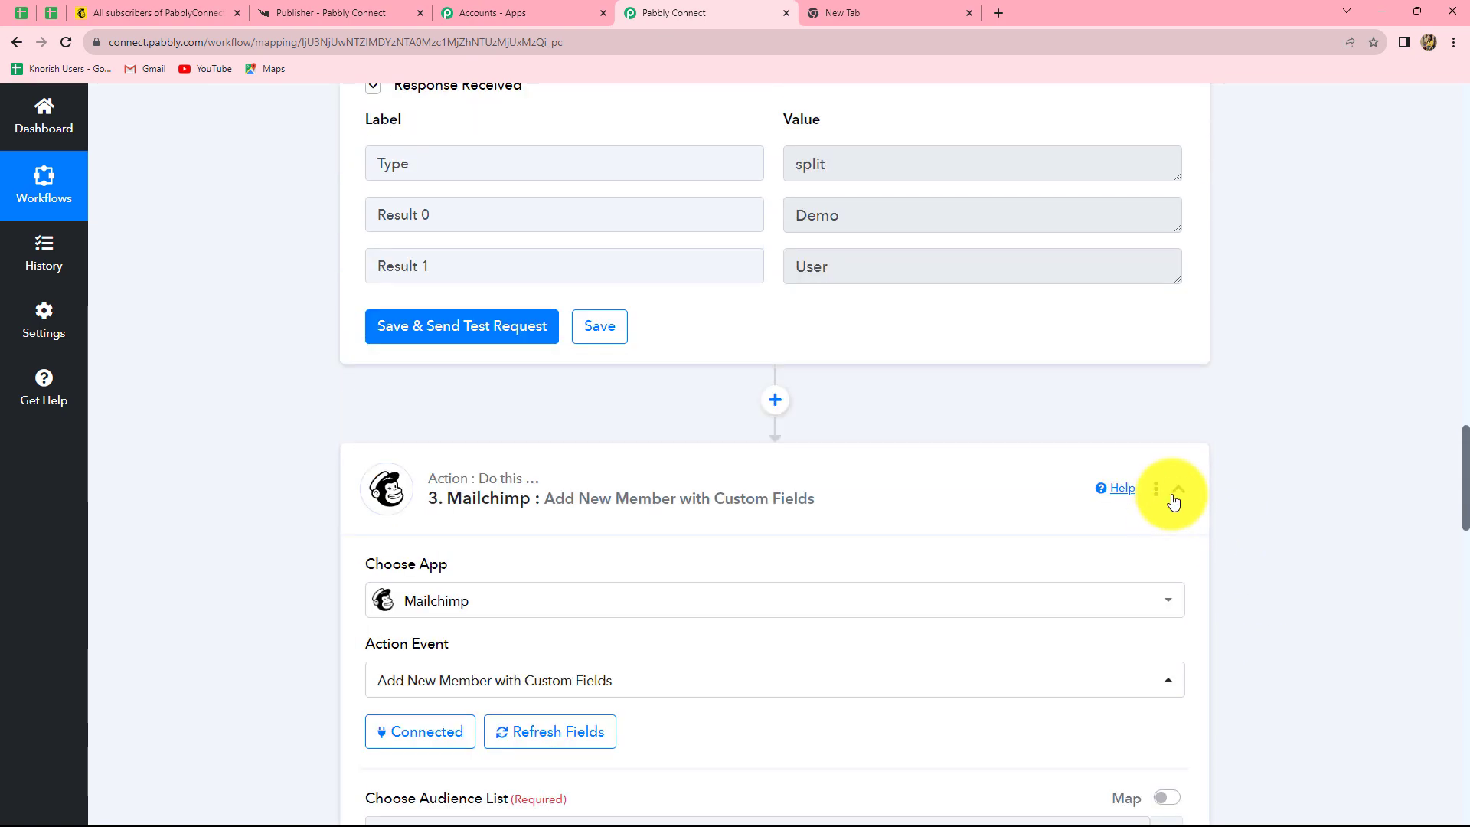
pyautogui.click(1177, 491)
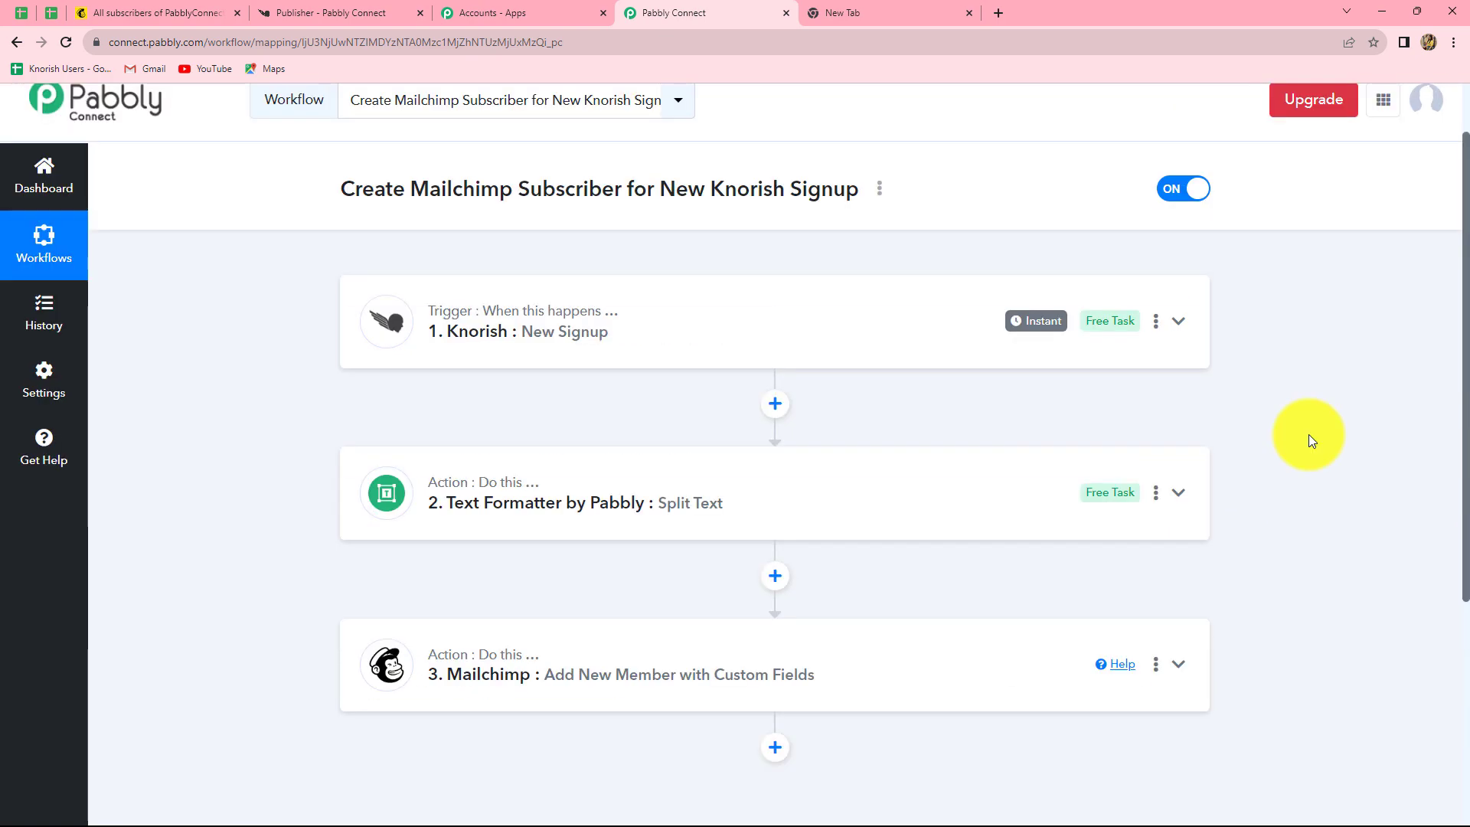